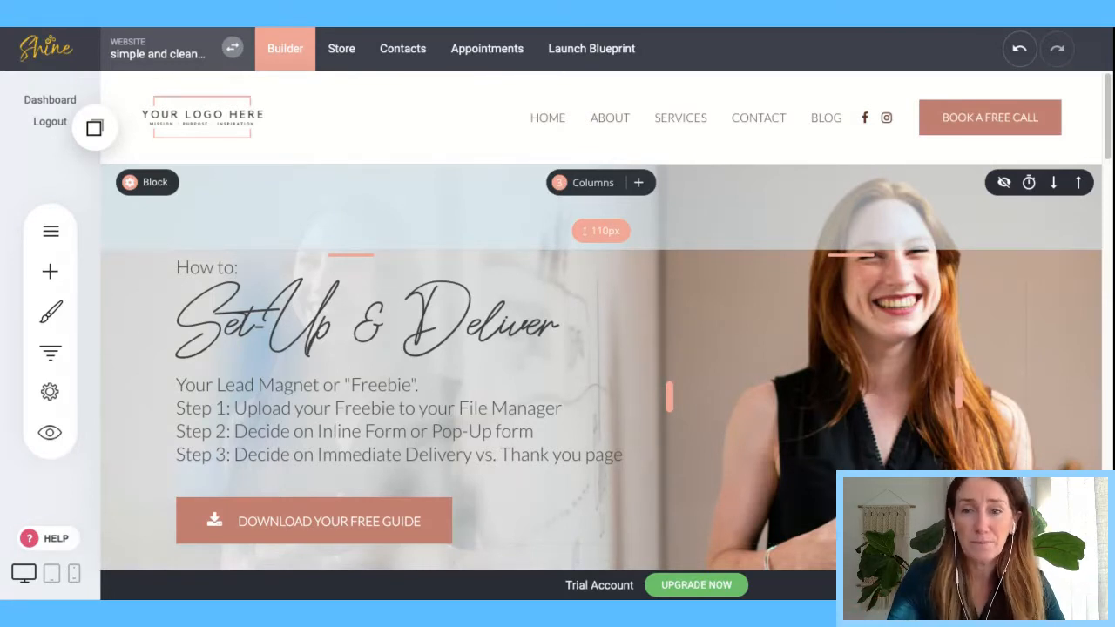
# - Review the PDF files stored in the website's file manager and close it
pyautogui.scroll(-1, 531, 298)
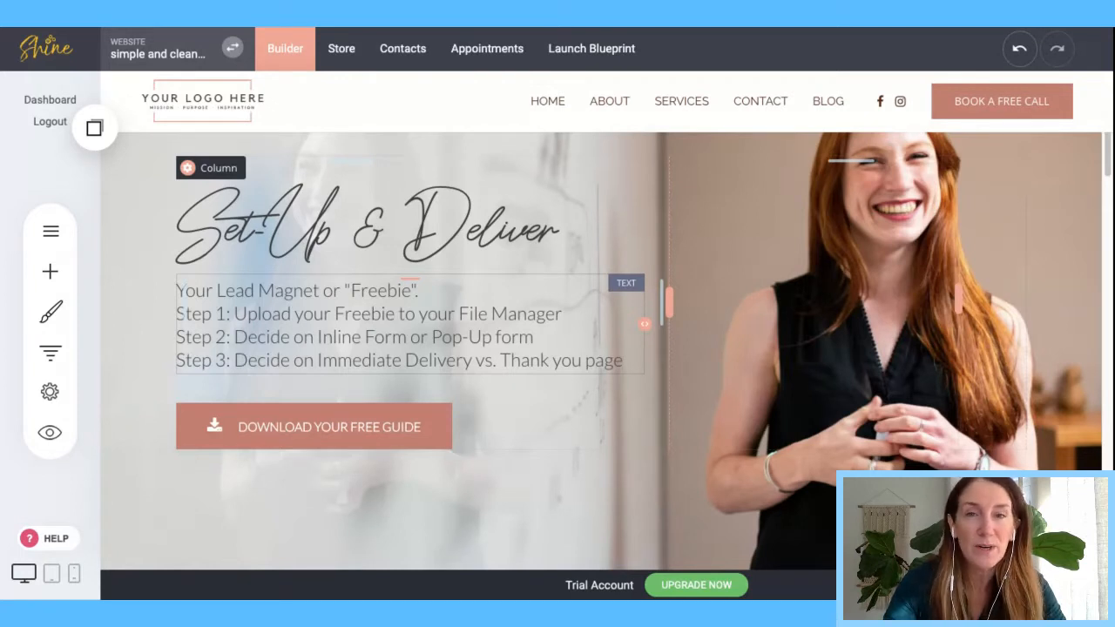
pyautogui.click(48, 394)
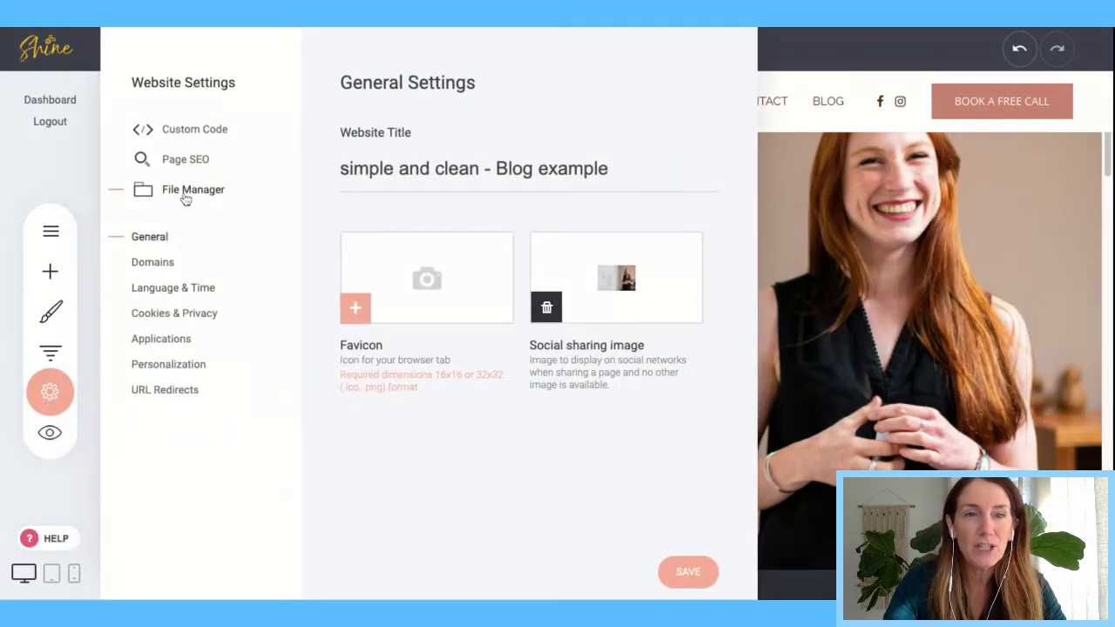
pyautogui.click(187, 195)
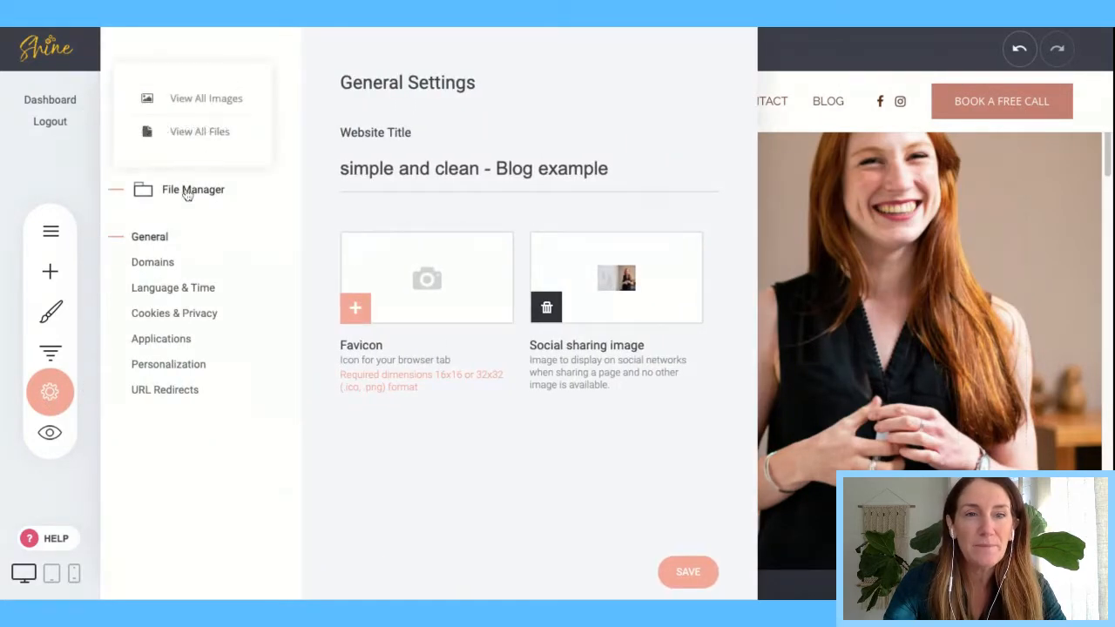
pyautogui.click(212, 135)
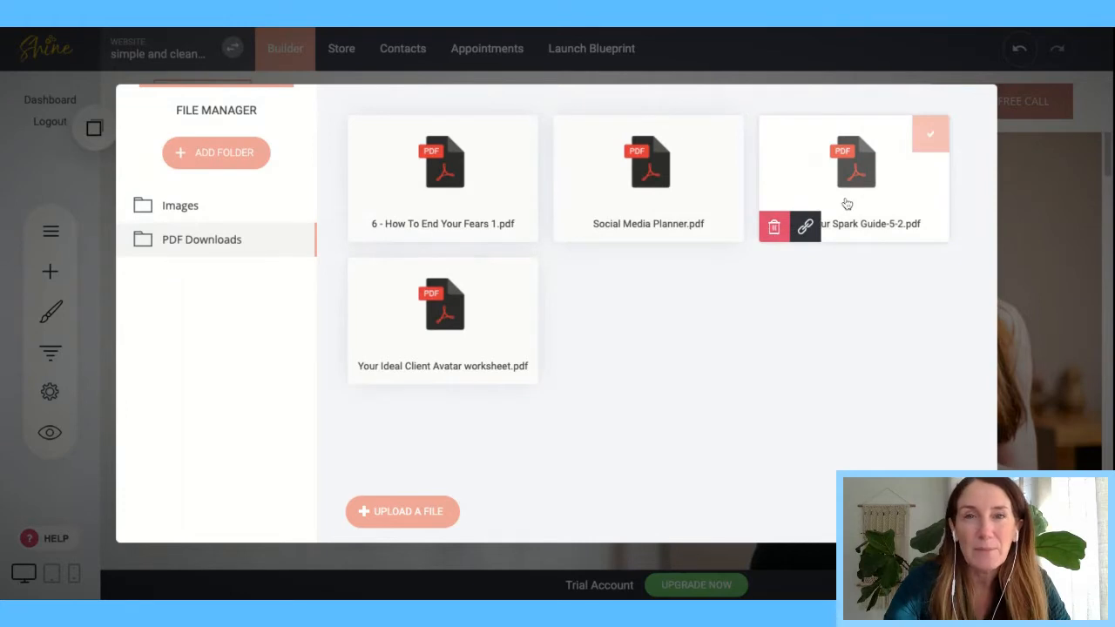
pyautogui.moveTo(520, 274)
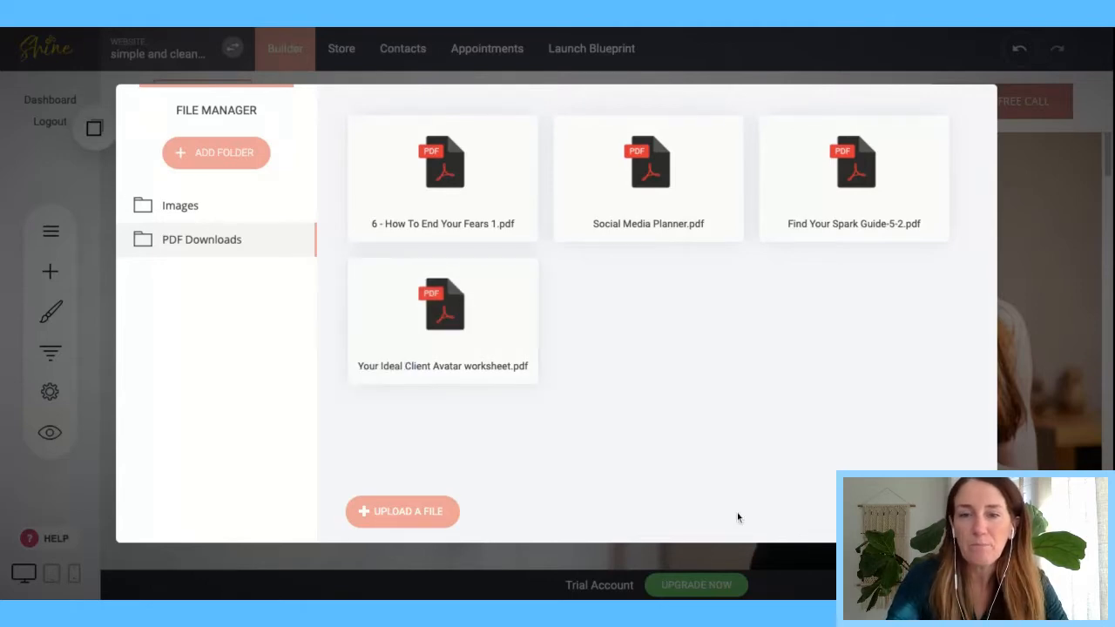
pyautogui.click(925, 512)
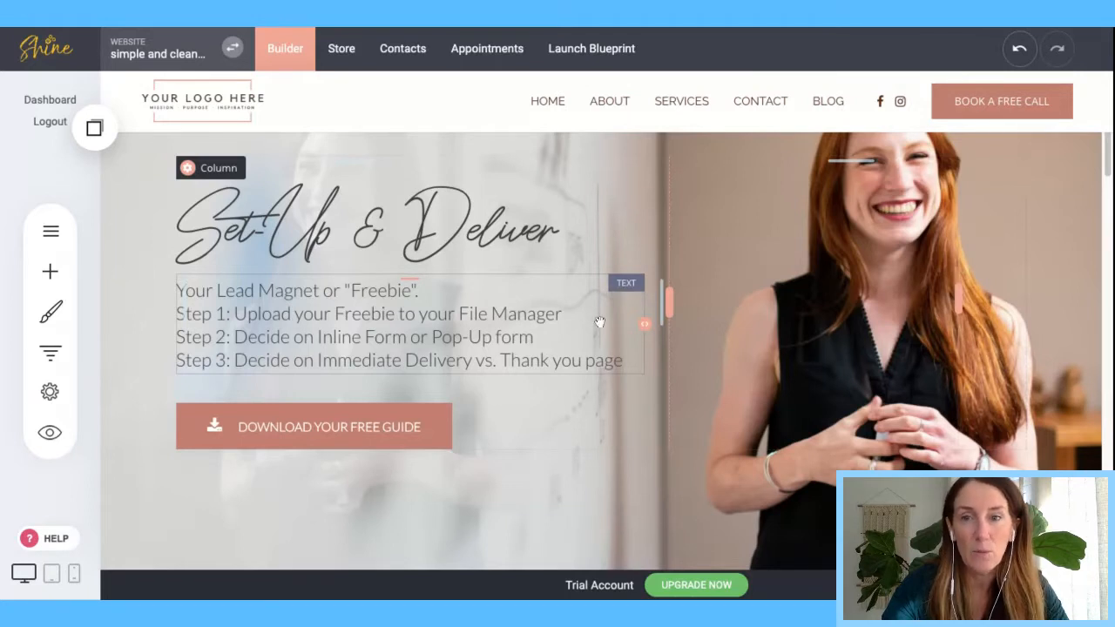
# - Add a Form widget above the existing form in the Free Guide block
pyautogui.scroll(-3, 600, 322)
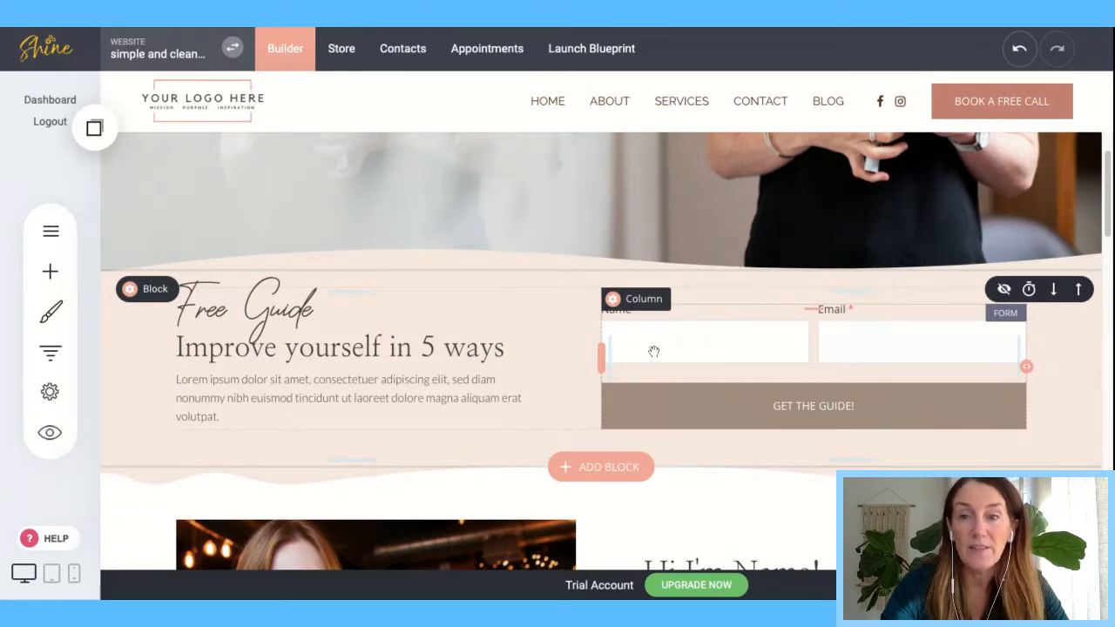
pyautogui.scroll(3, 870, 253)
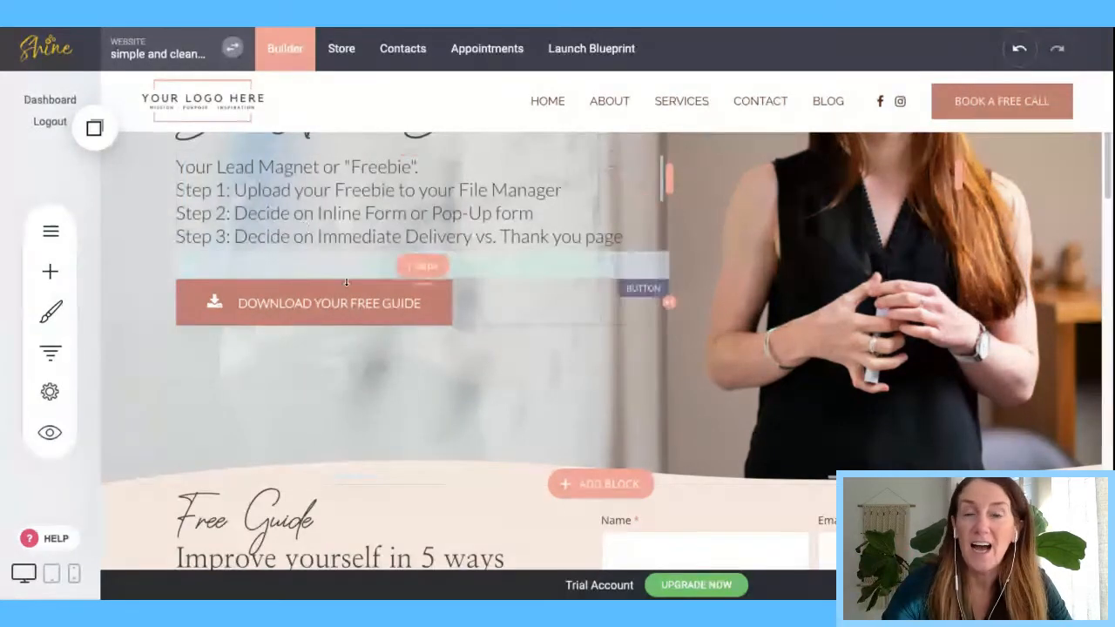
pyautogui.scroll(-3, 346, 281)
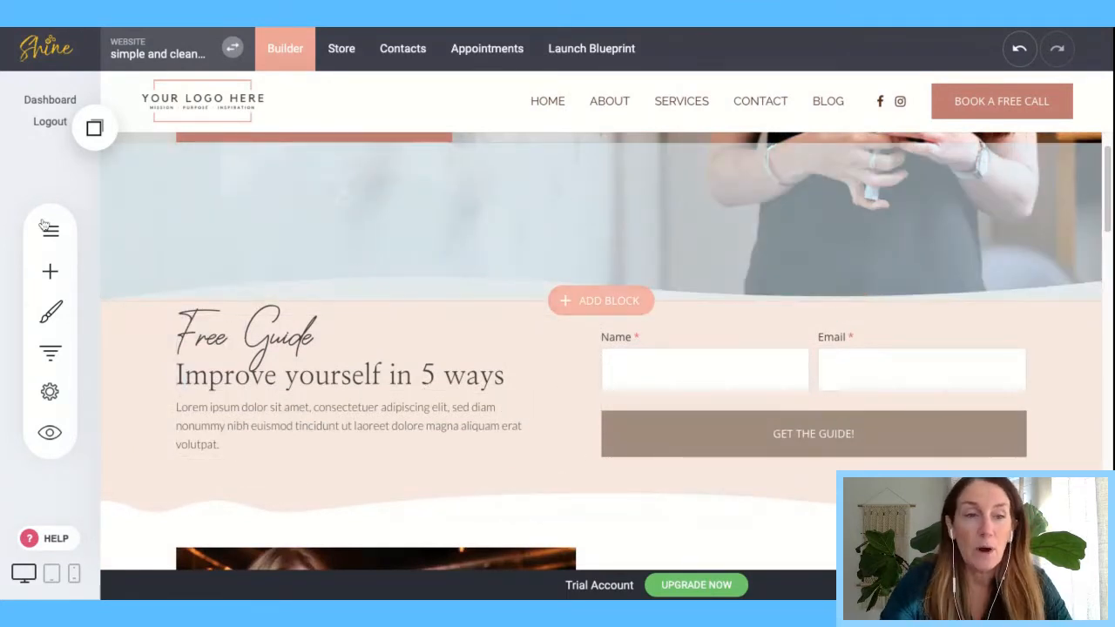
pyautogui.click(52, 275)
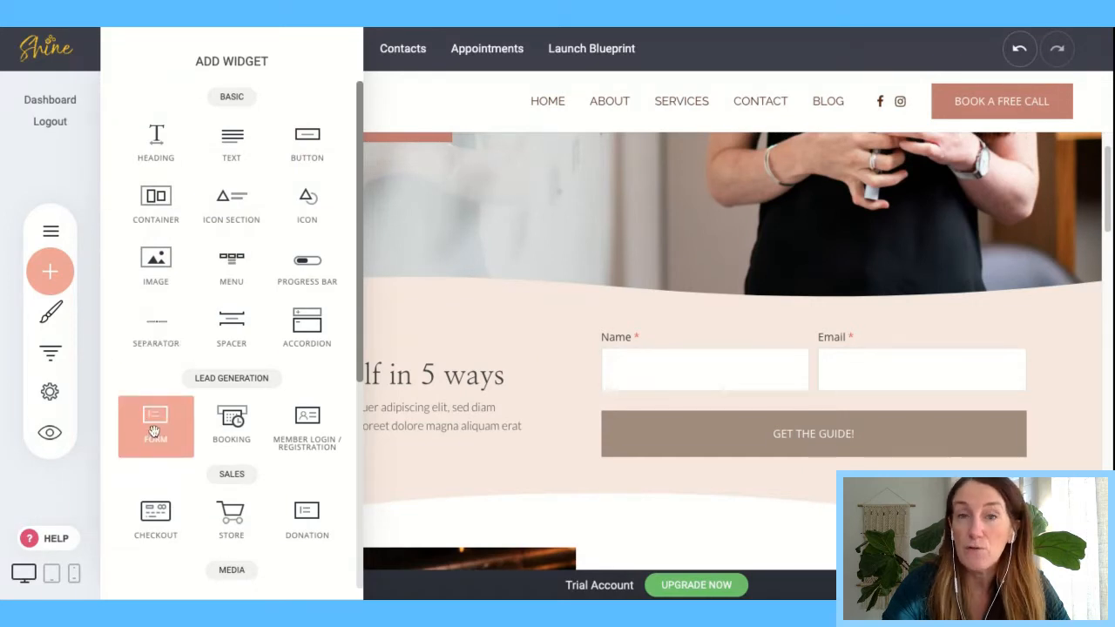
pyautogui.moveTo(153, 432); pyautogui.dragTo(838, 323)
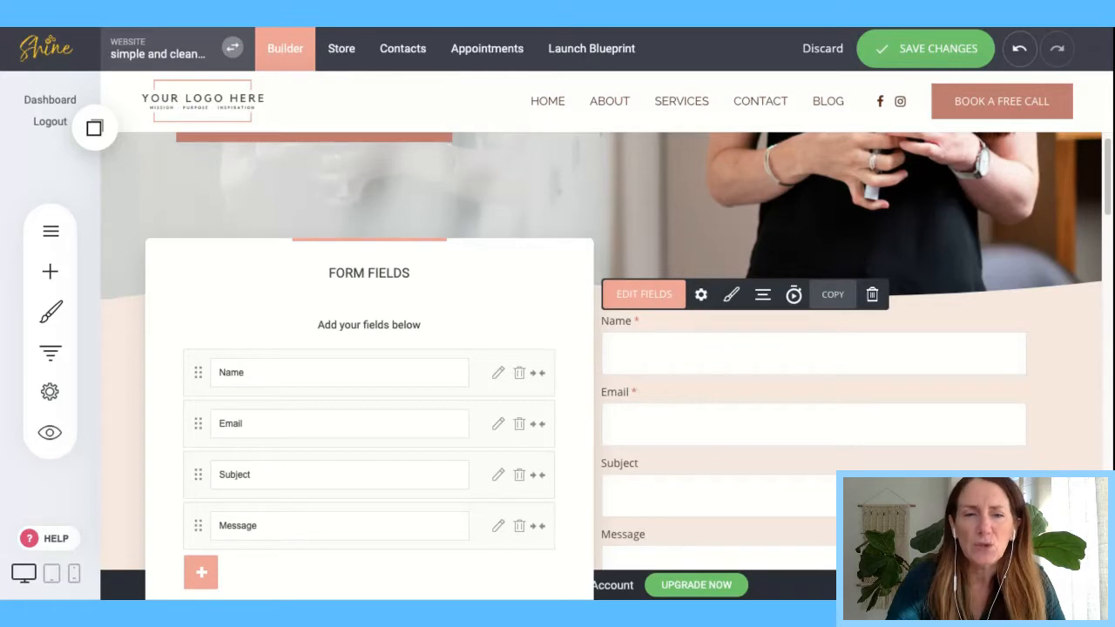
# - Delete the Subject and Message fields from the new form
pyautogui.click(520, 481)
pyautogui.click(610, 303)
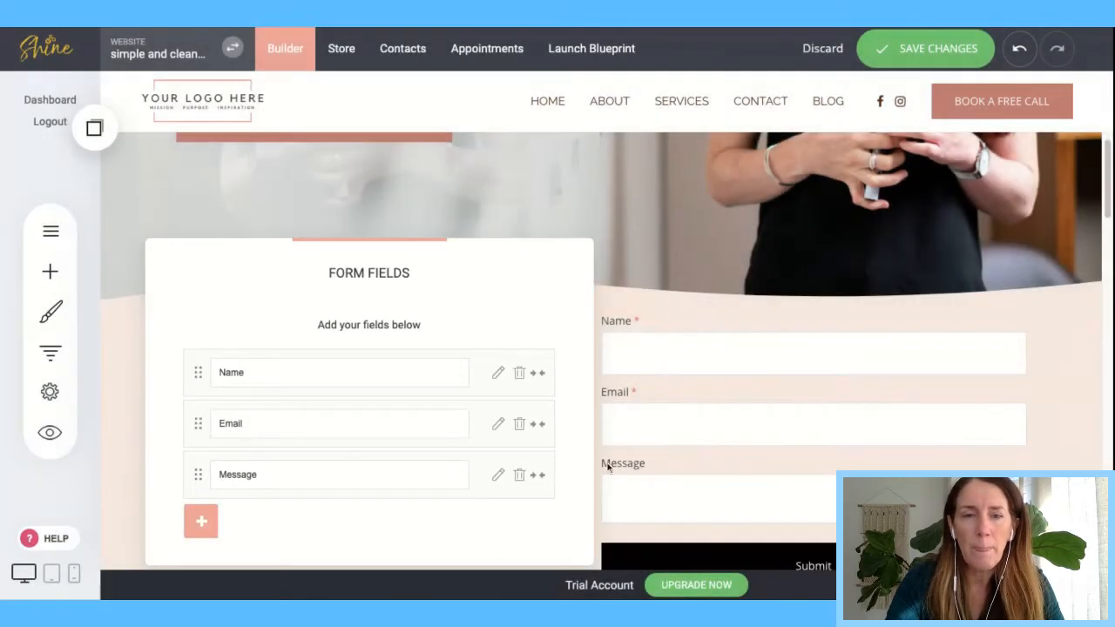
pyautogui.click(520, 478)
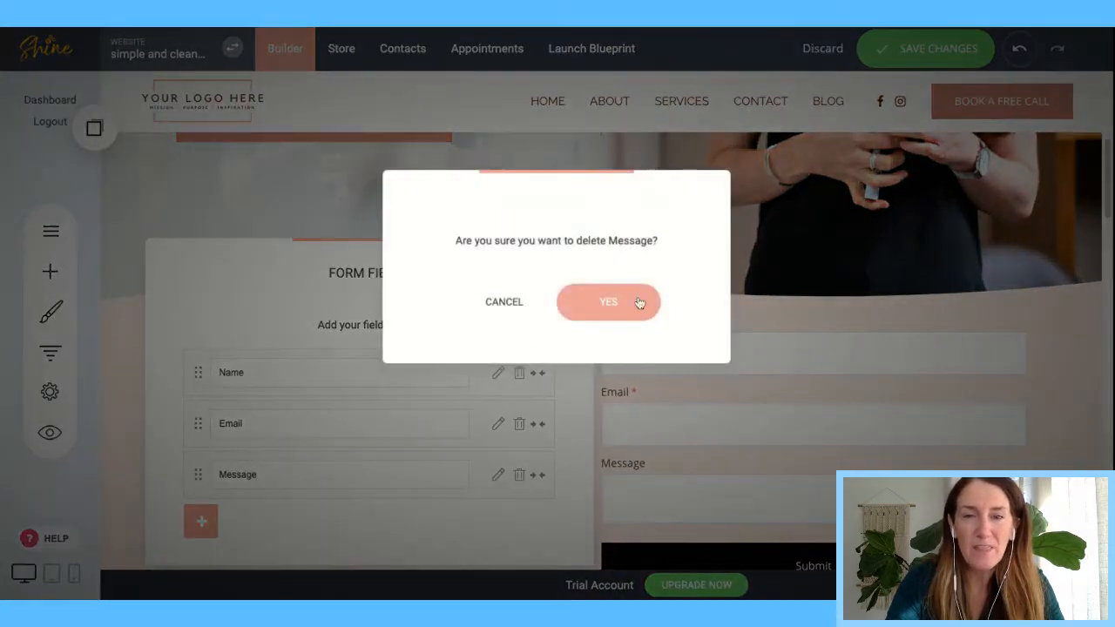
pyautogui.click(625, 303)
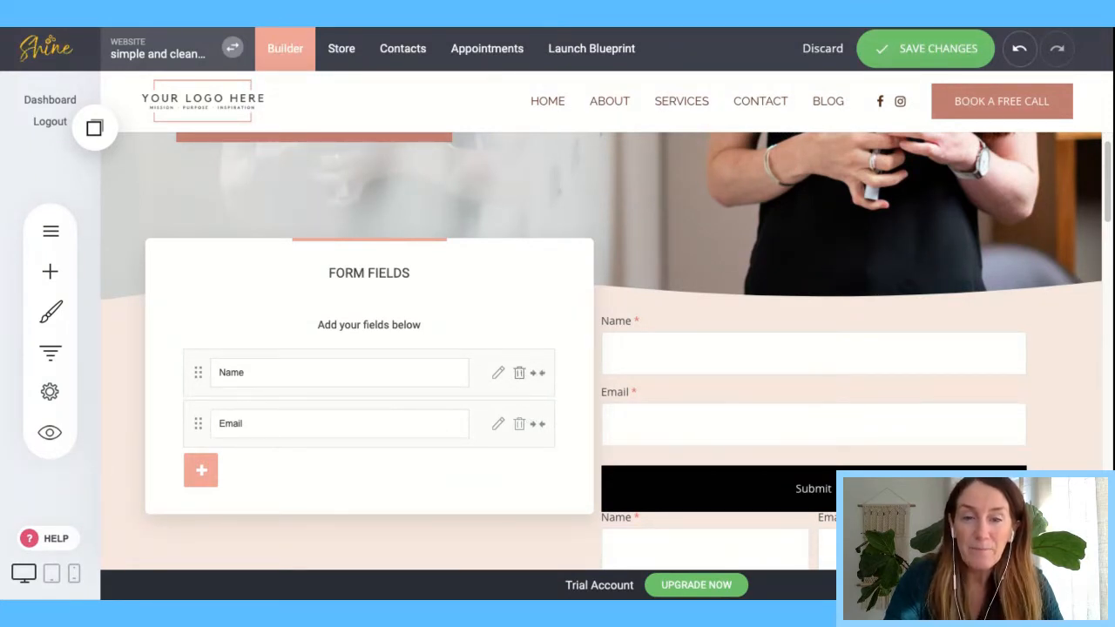
# - Try the Name and Email fields side by side at half width and return both to full width
pyautogui.click(539, 375)
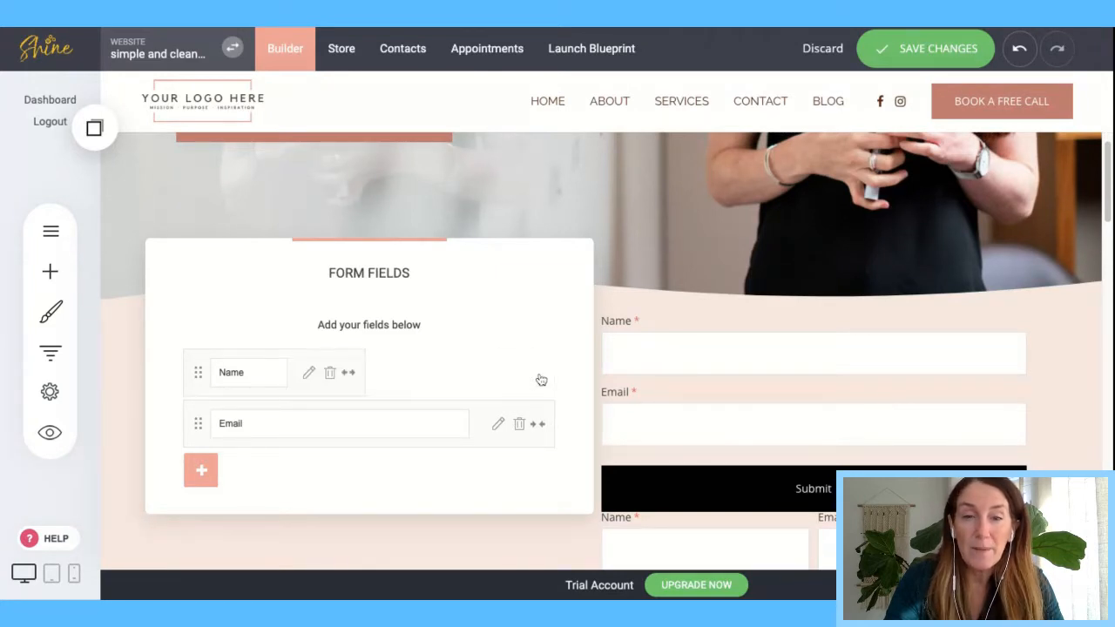
pyautogui.click(539, 425)
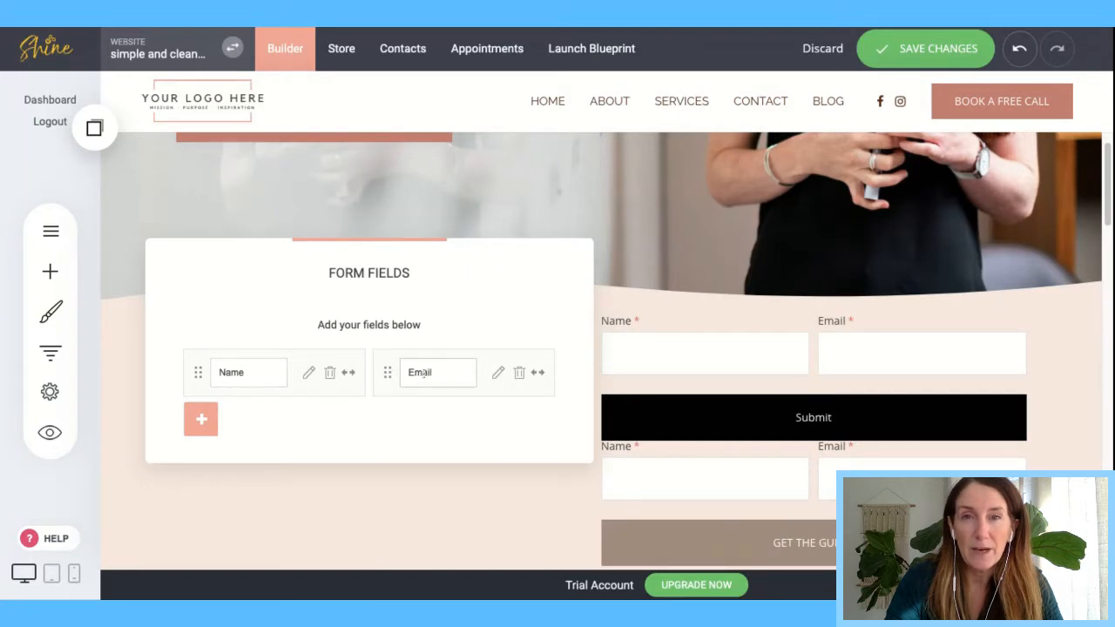
pyautogui.click(539, 375)
pyautogui.click(348, 373)
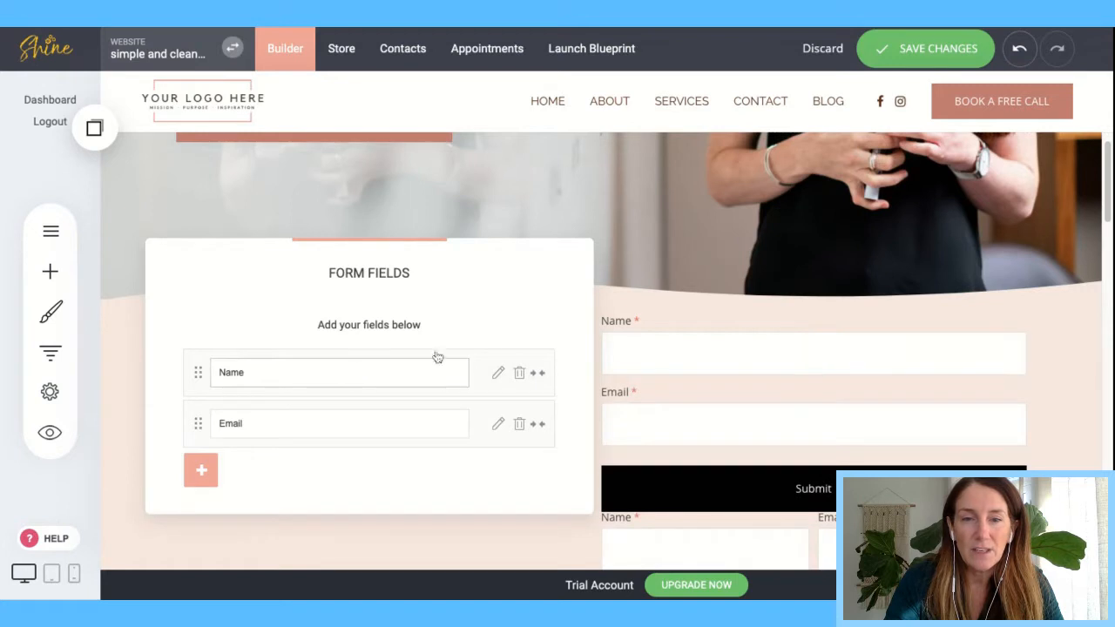
# - Name the new form "Ebook Download" in its form settings
pyautogui.click(657, 353)
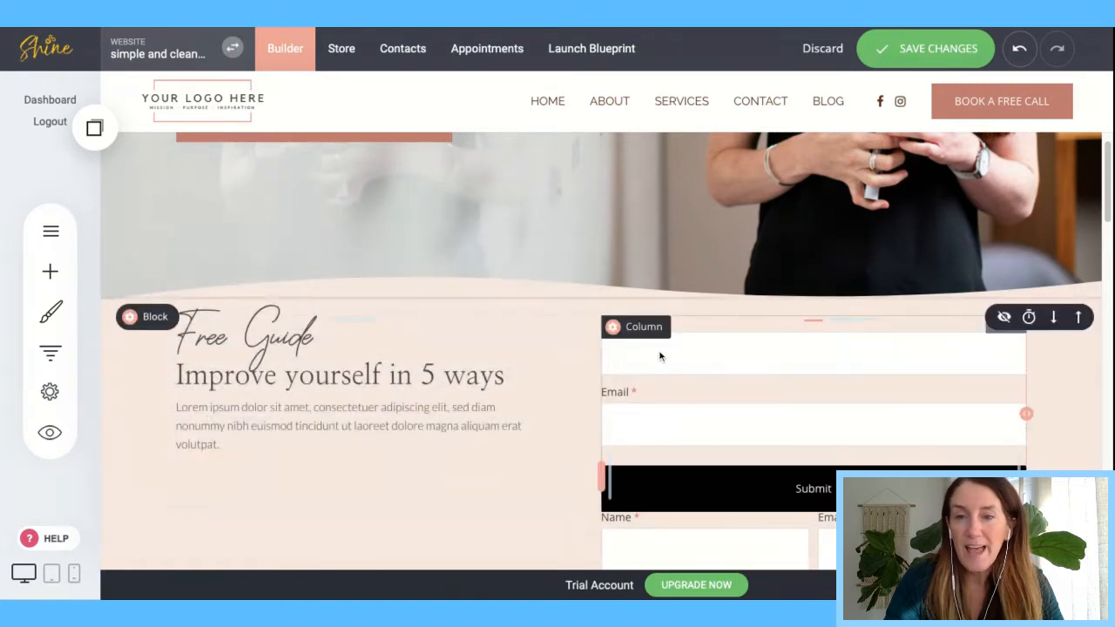
pyautogui.click(736, 377)
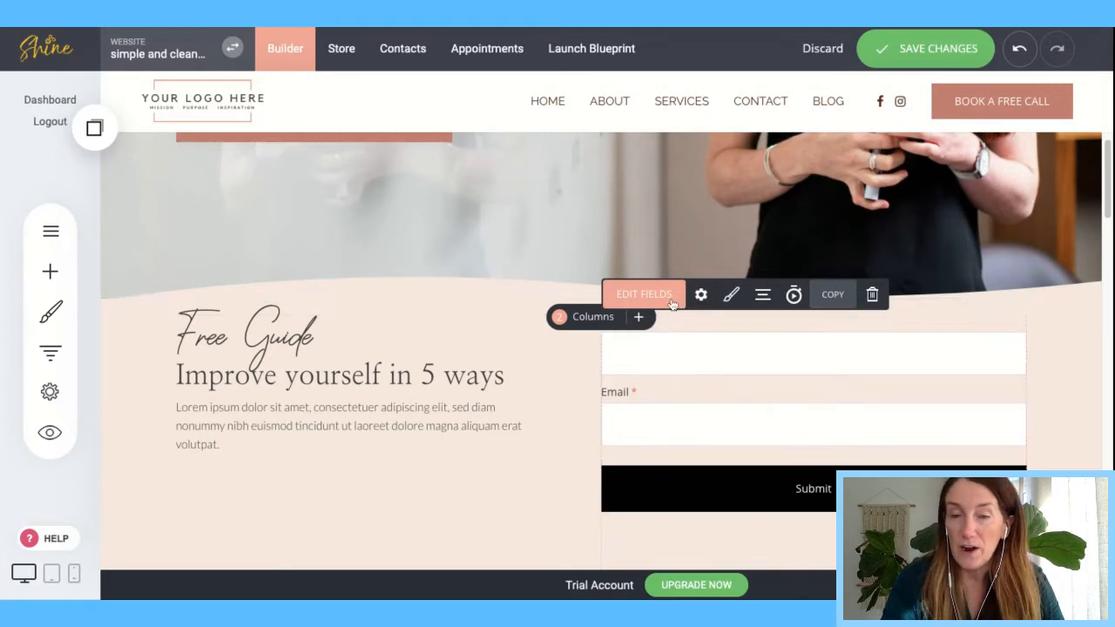
pyautogui.click(701, 296)
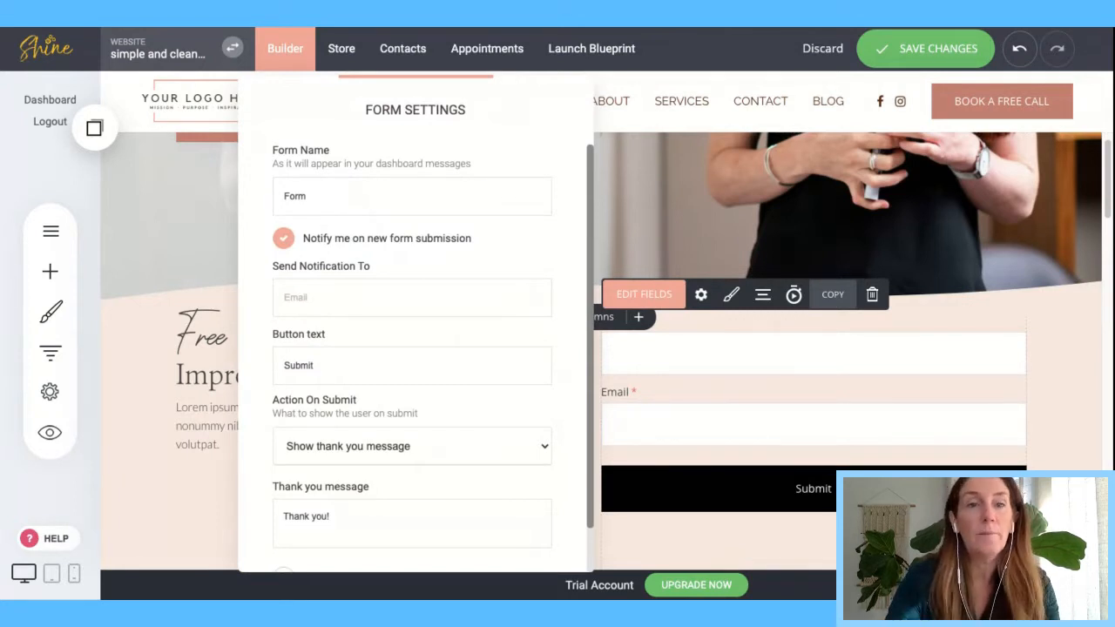
pyautogui.moveTo(317, 199); pyautogui.dragTo(254, 201)
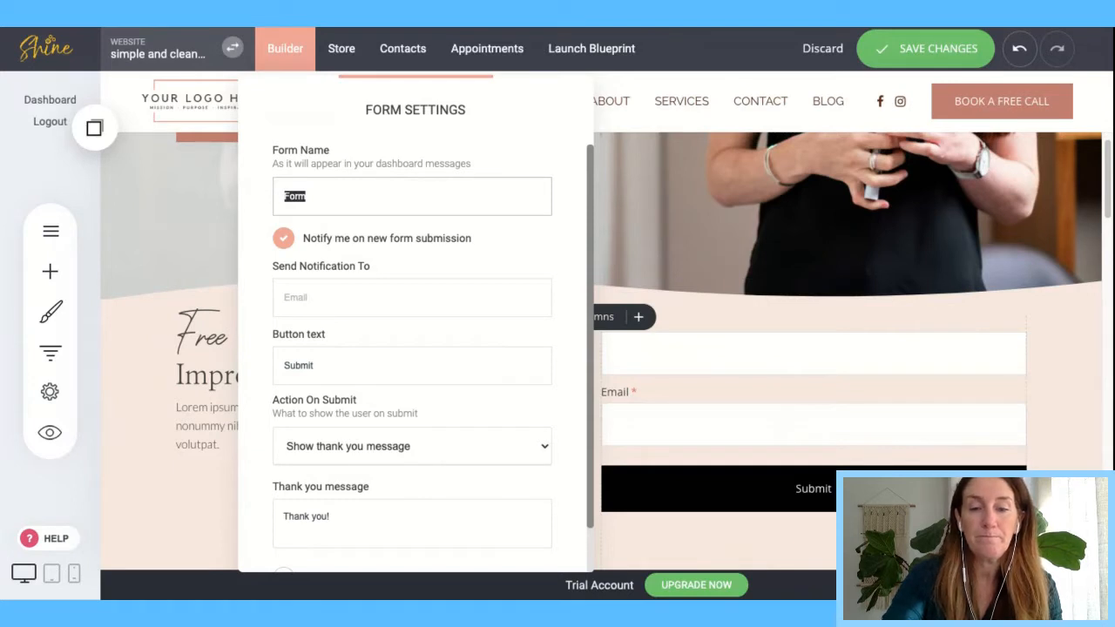
pyautogui.write('Ebook Do')
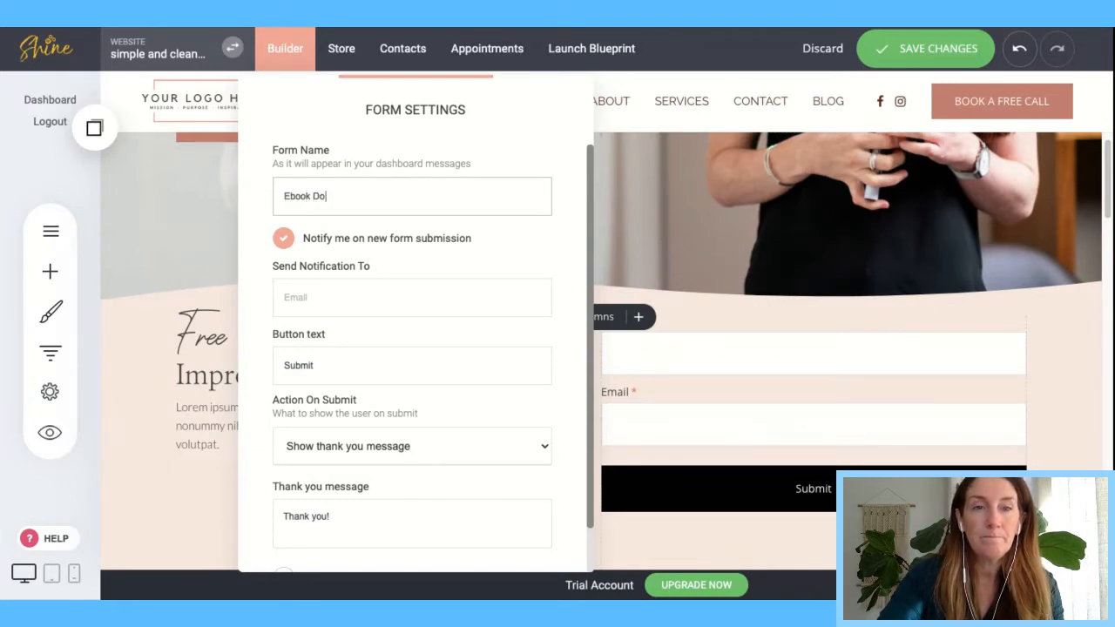
pyautogui.write('wnload')
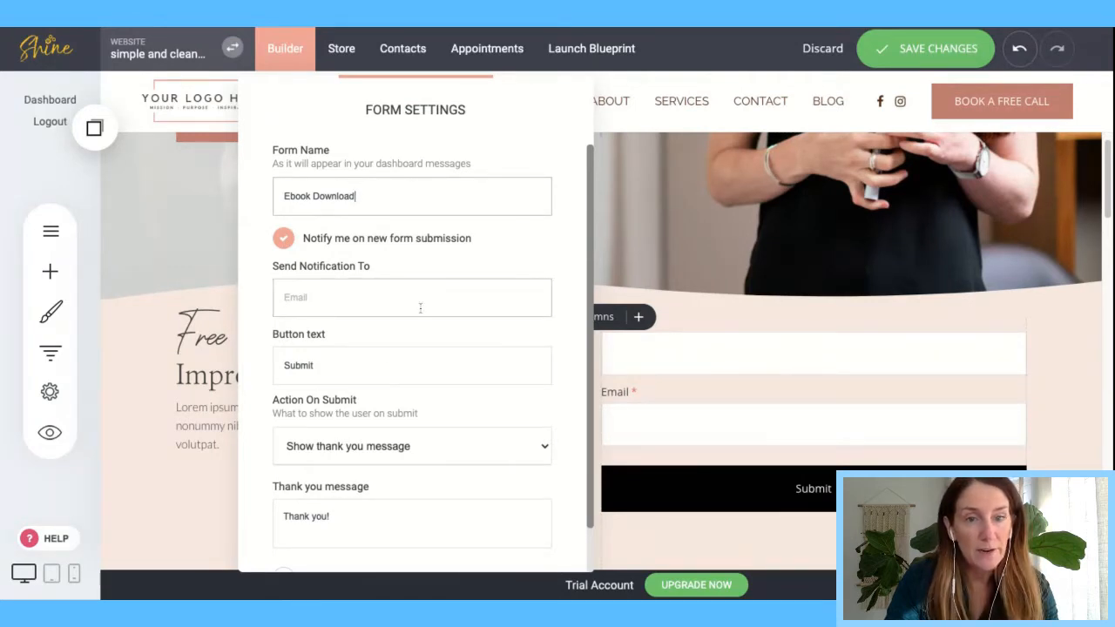
# - Change the form's button text to "YES PLEASE!"
pyautogui.click(338, 372)
pyautogui.press('BackSpace')
pyautogui.press('BackSpace')
pyautogui.press('BackSpace')
pyautogui.press('BackSpace')
pyautogui.press('BackSpace')
pyautogui.press('BackSpace')
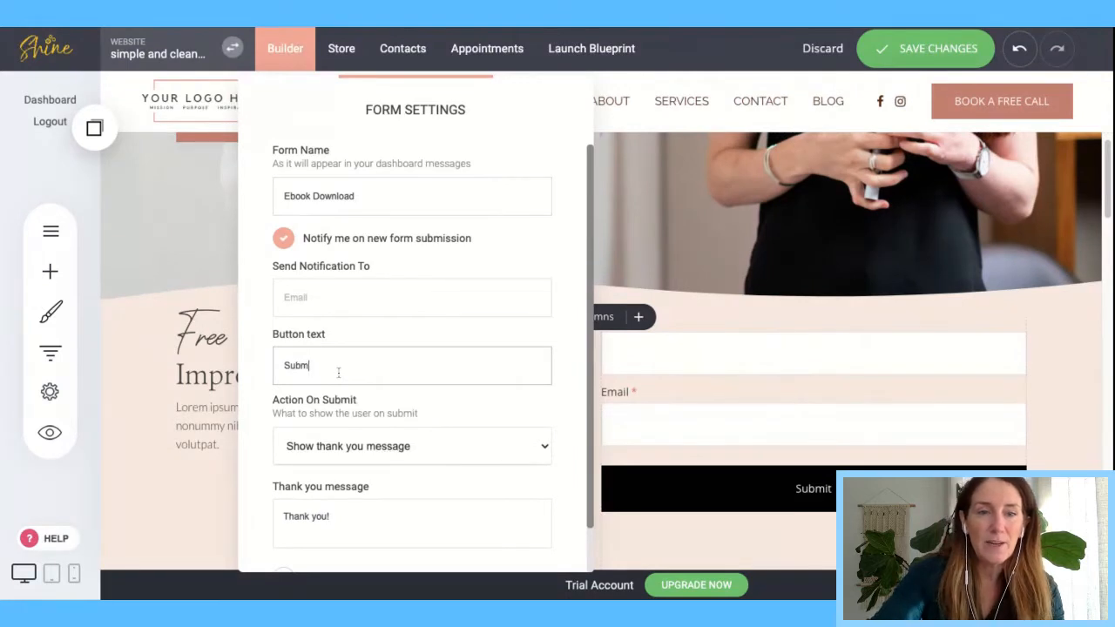
pyautogui.write('YEs')
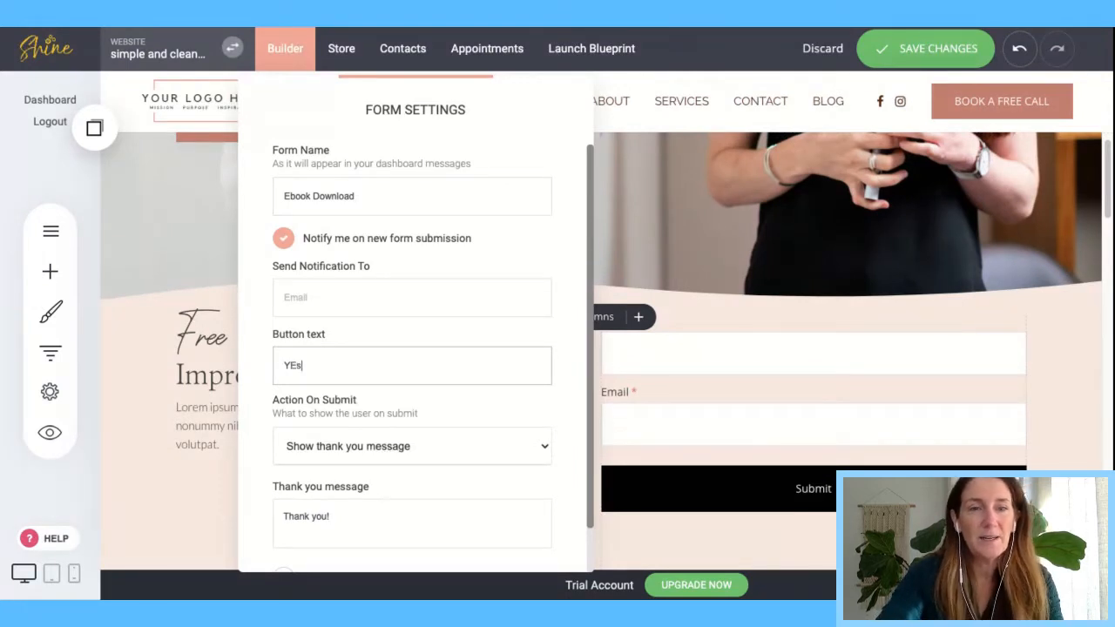
pyautogui.press('BackSpace')
pyautogui.write('S PLEASE!')
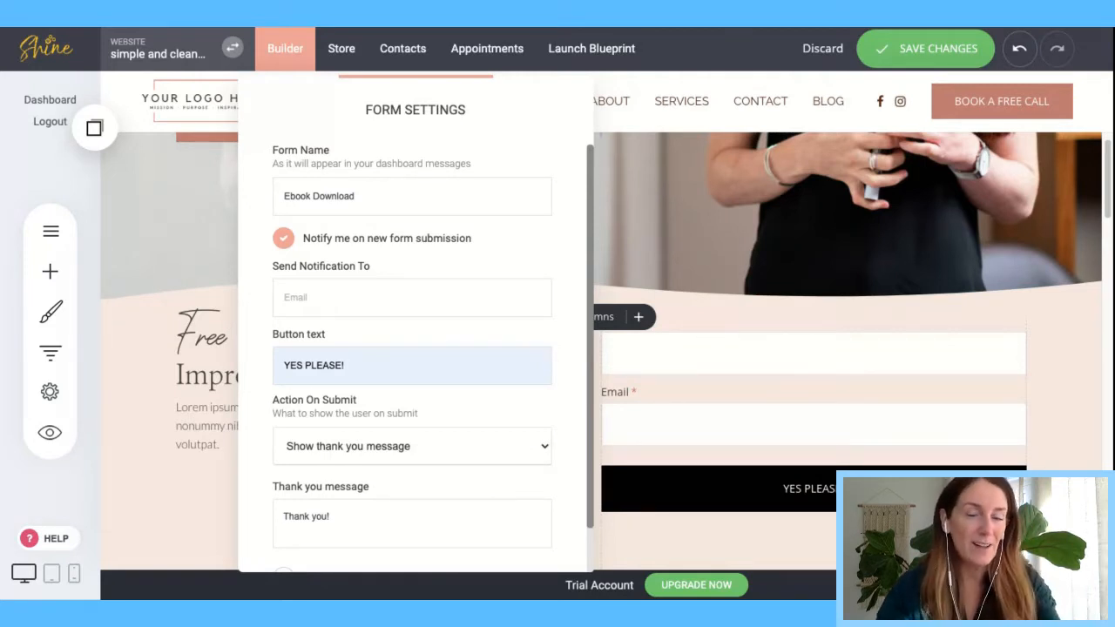
# - Set the form's submit action to Go to page and link the thank you page to the file Social Media Planner.pdf
pyautogui.click(393, 462)
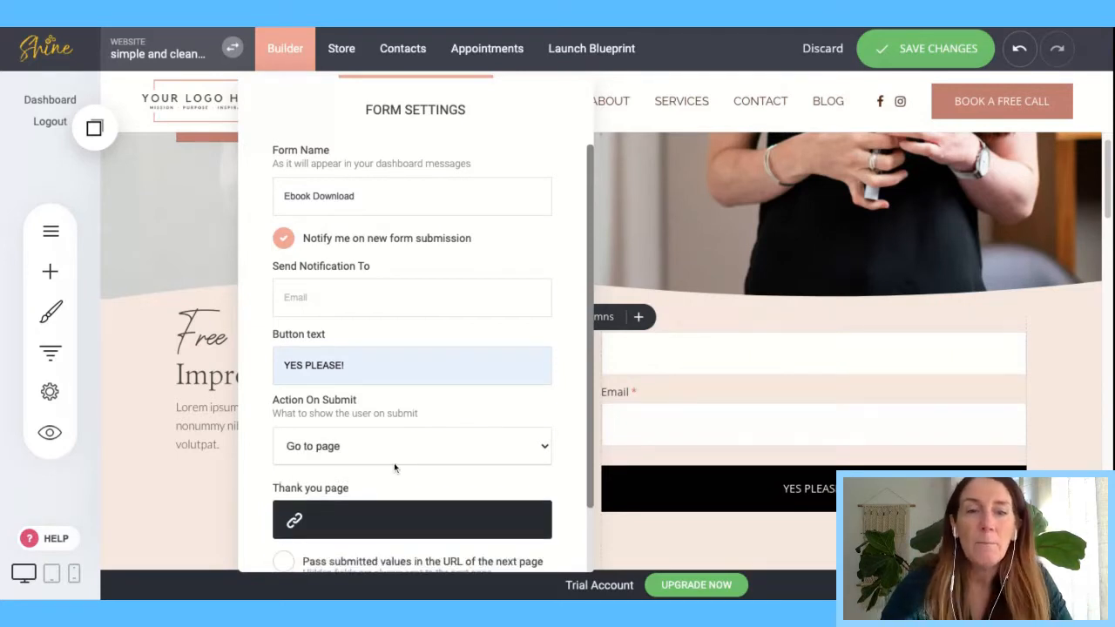
pyautogui.scroll(-1, 445, 450)
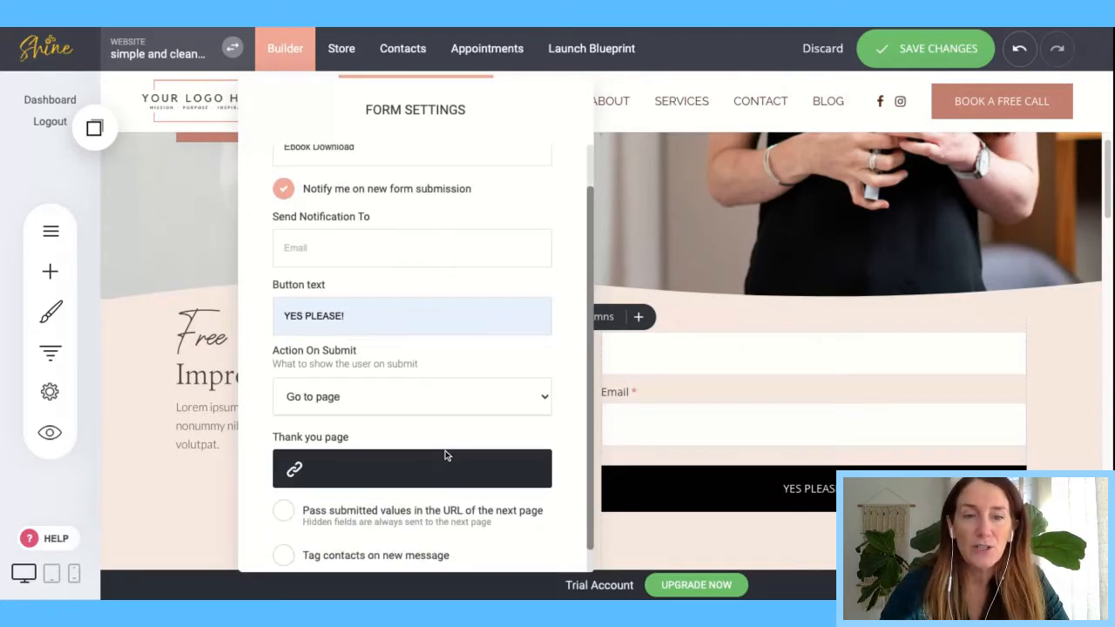
pyautogui.scroll(-1, 445, 450)
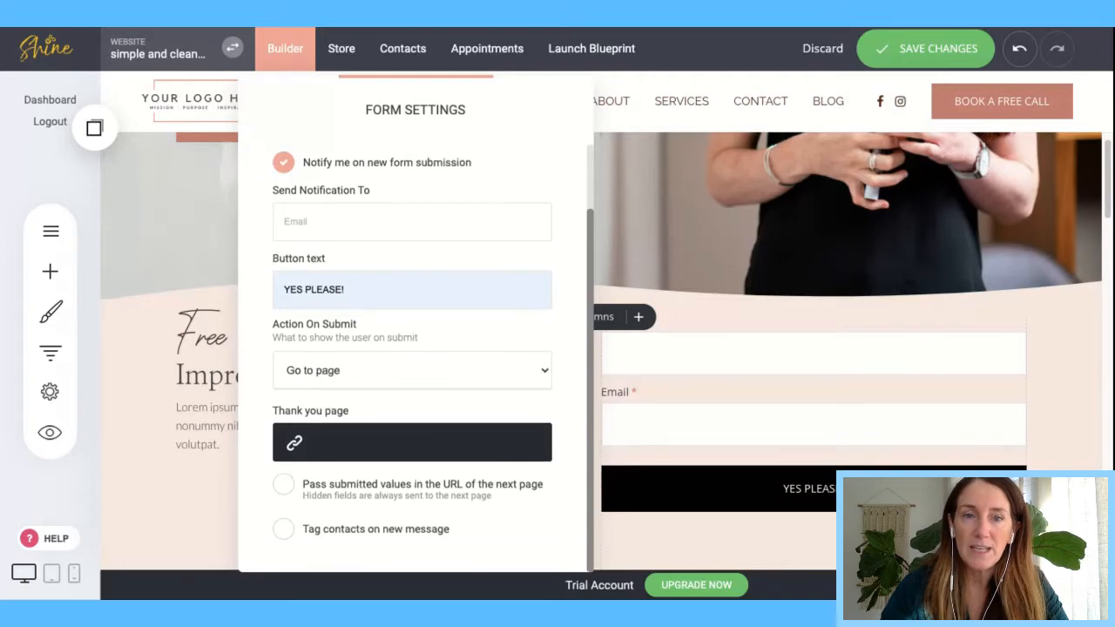
pyautogui.click(294, 445)
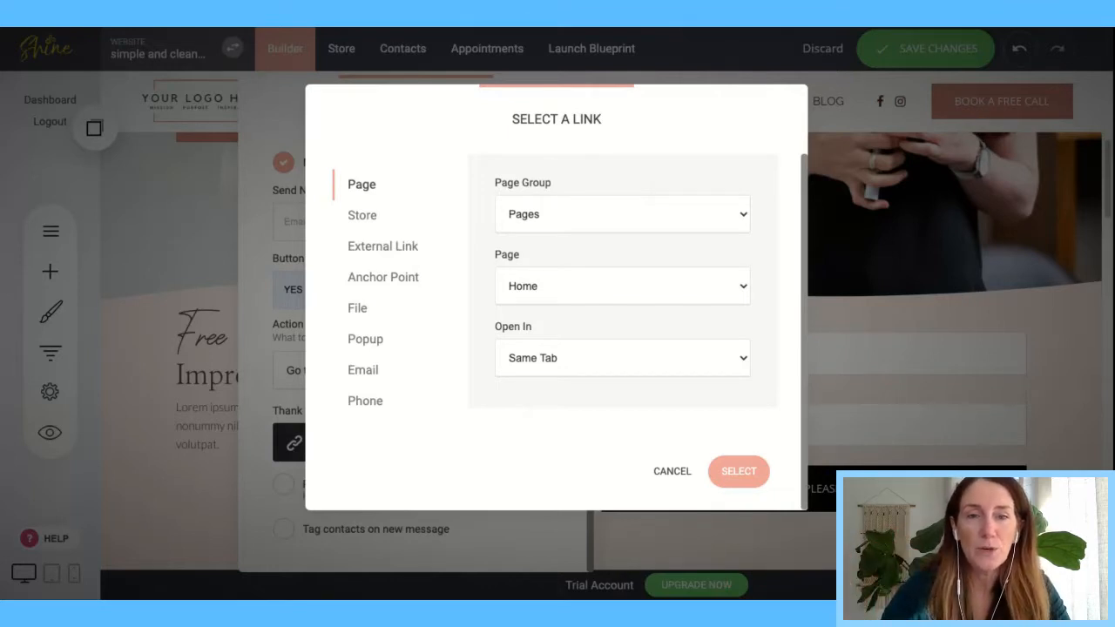
pyautogui.click(359, 310)
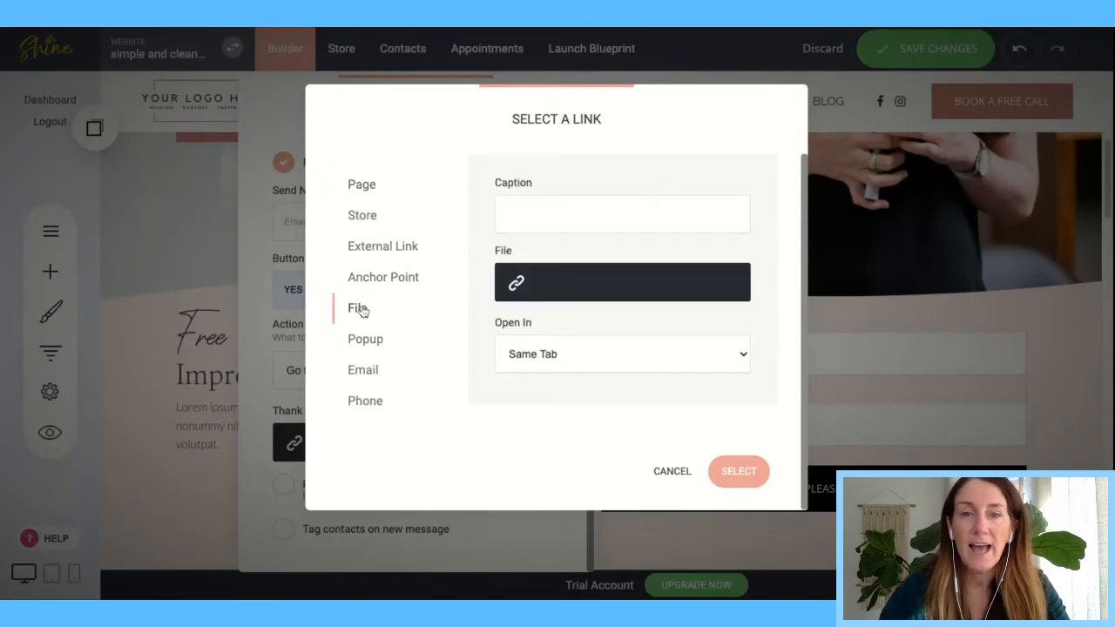
pyautogui.click(526, 285)
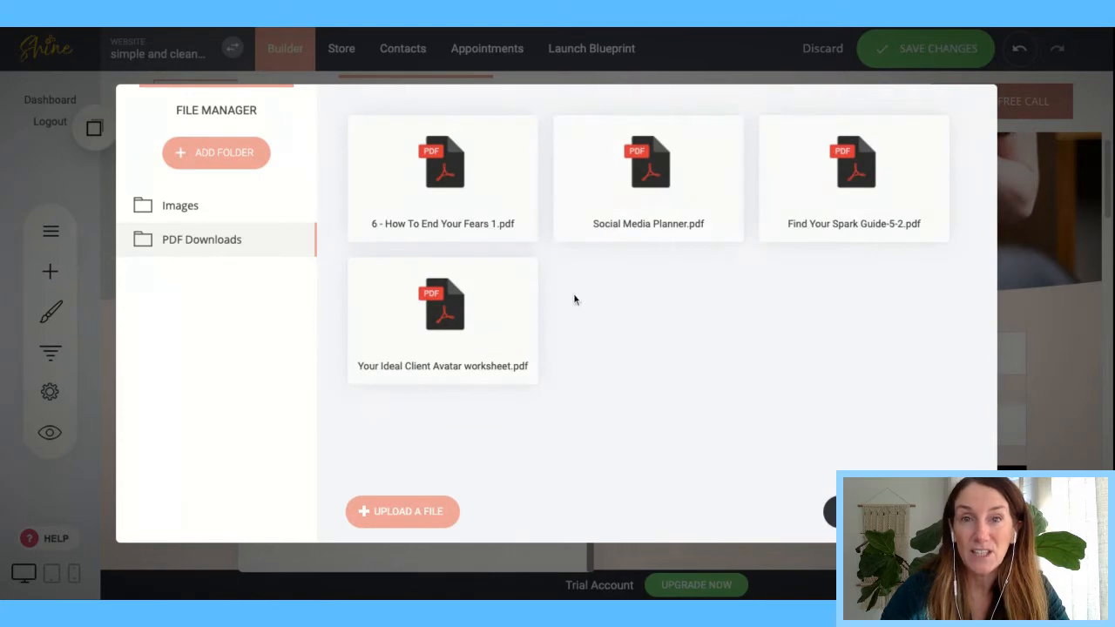
pyautogui.click(652, 185)
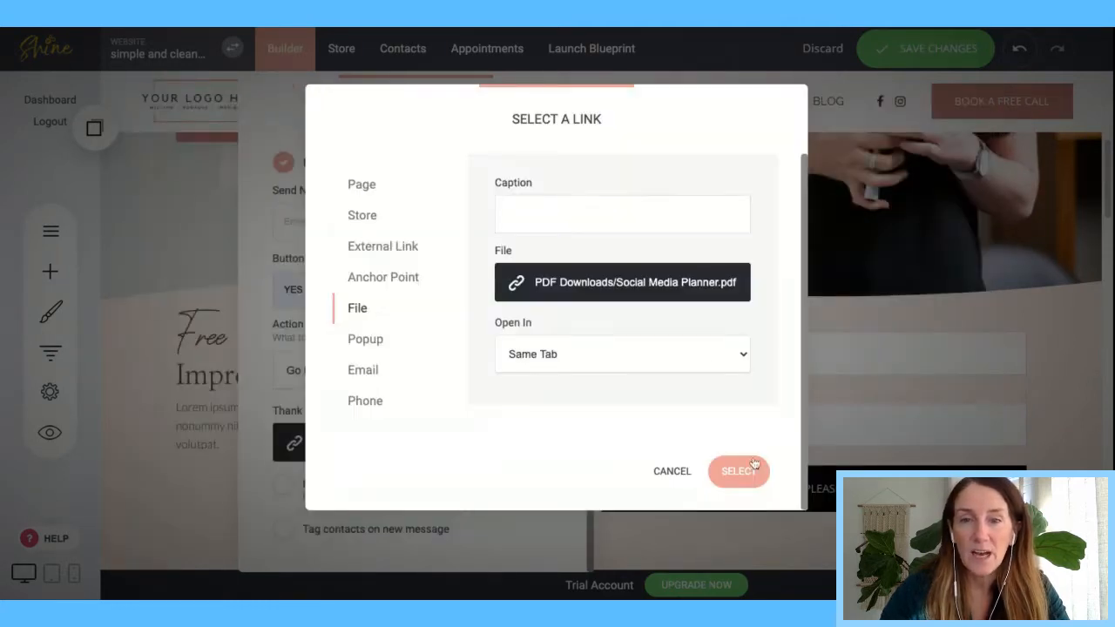
# - Set the PDF file link to open in a new tab, caption it "PDF Download Ebook", and apply it as the thank you page
pyautogui.click(684, 359)
pyautogui.click(669, 377)
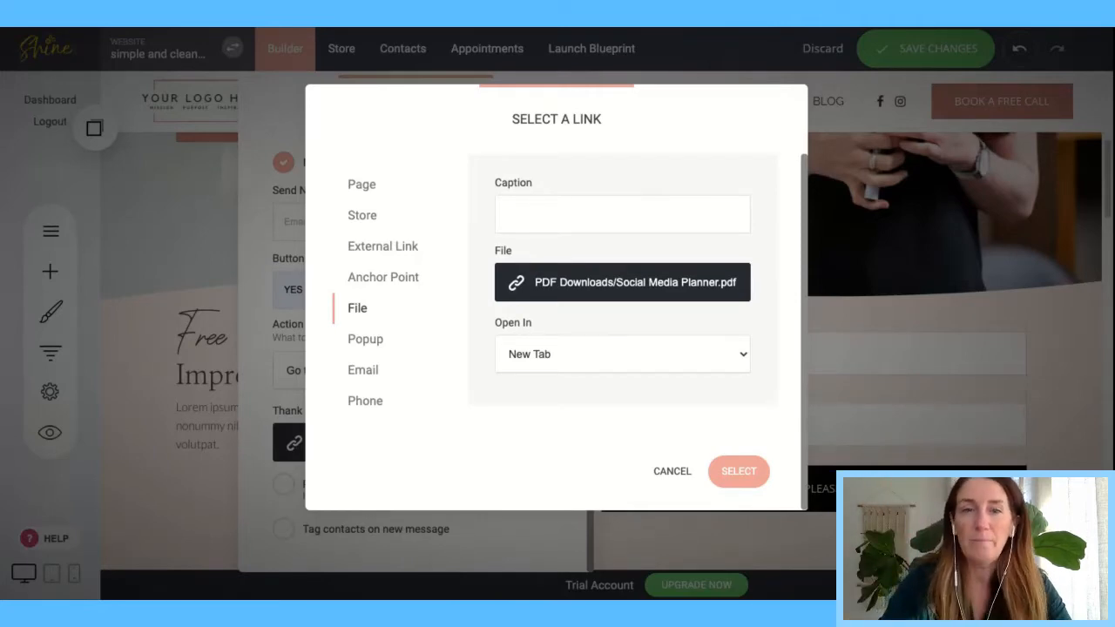
pyautogui.click(514, 282)
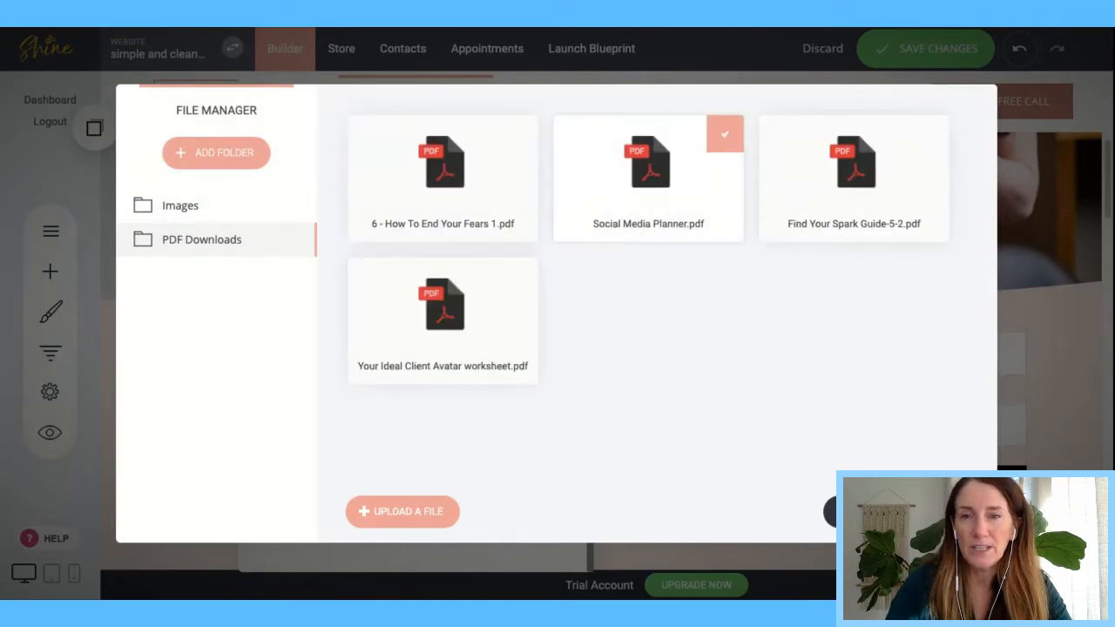
pyautogui.click(911, 511)
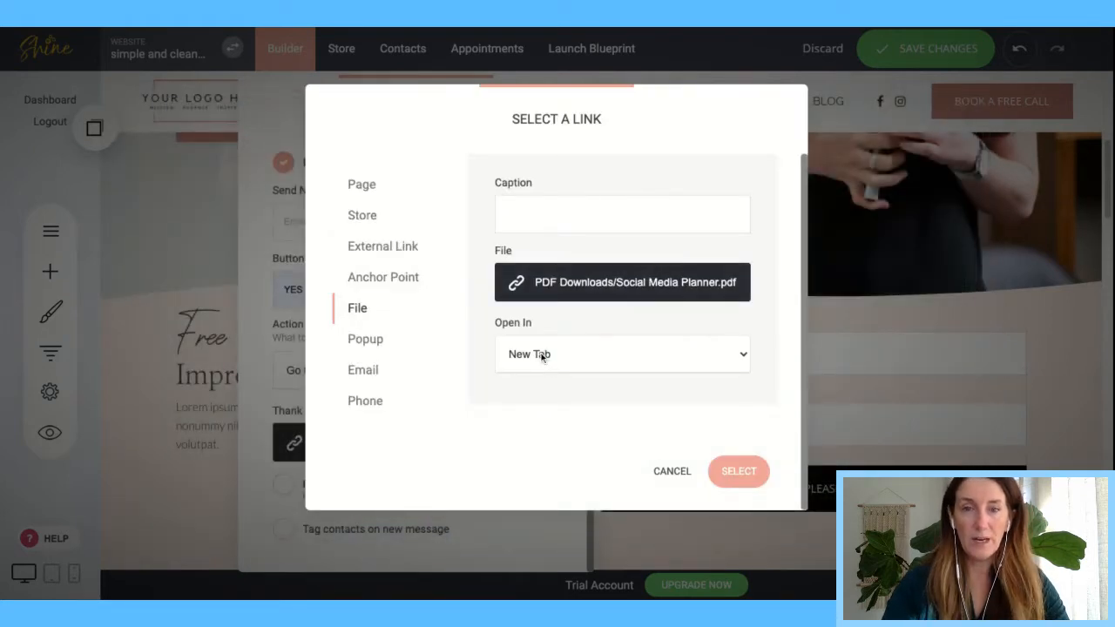
pyautogui.click(521, 212)
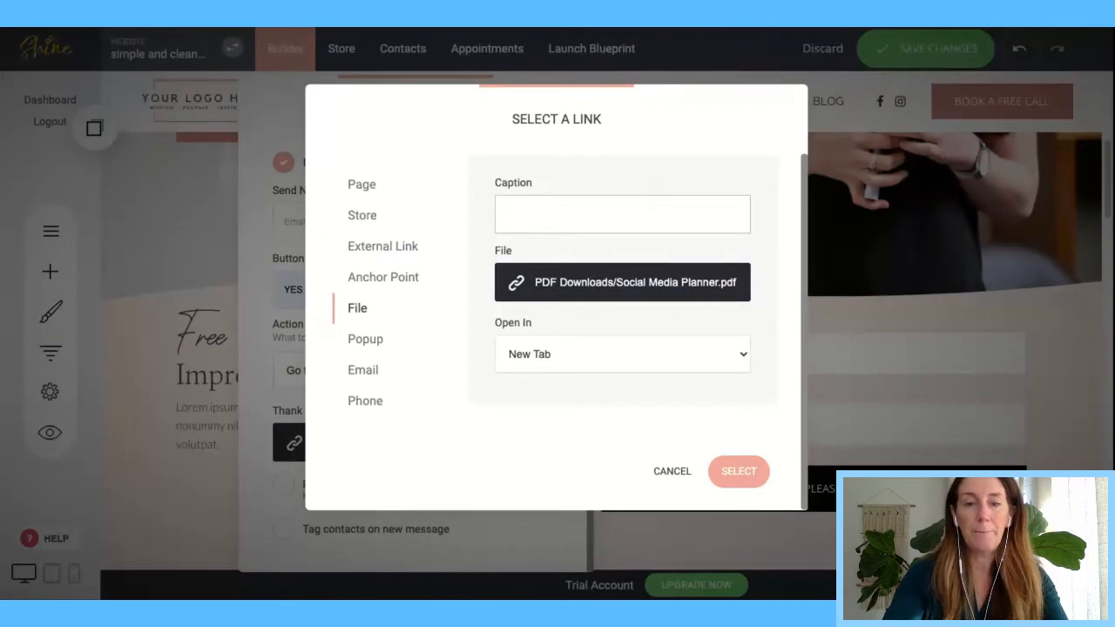
pyautogui.write('PDF Downloa')
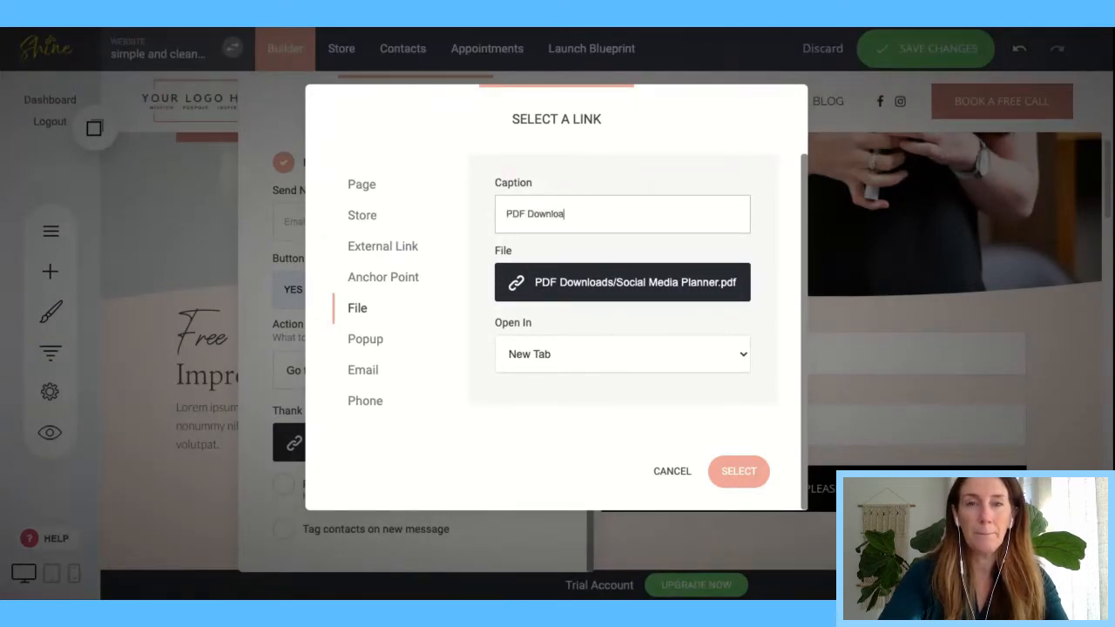
pyautogui.write('d Ebook')
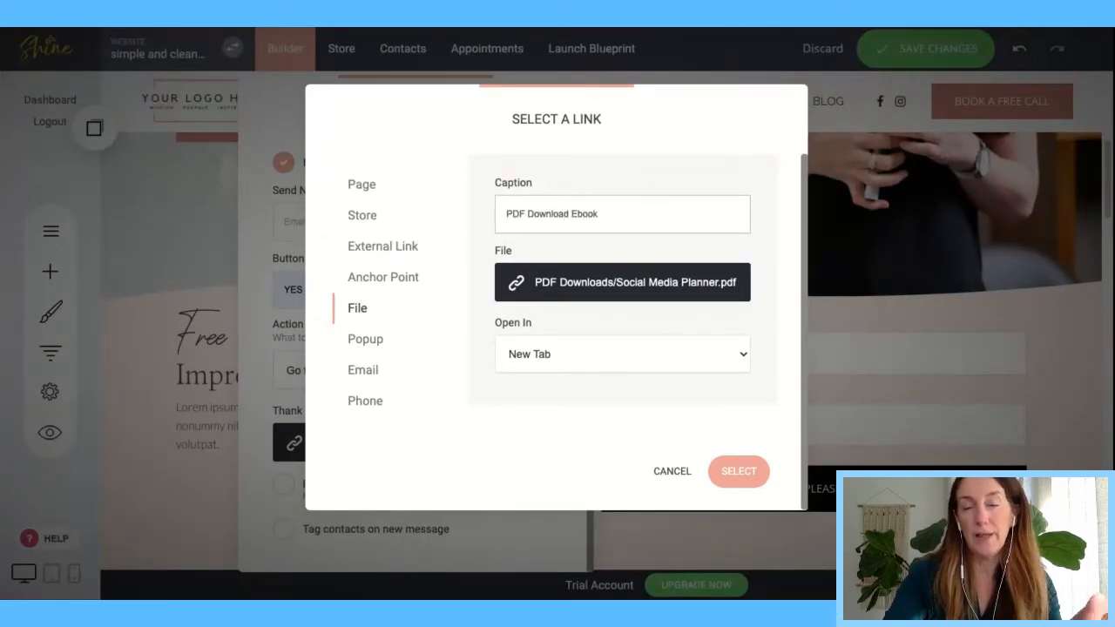
pyautogui.click(737, 471)
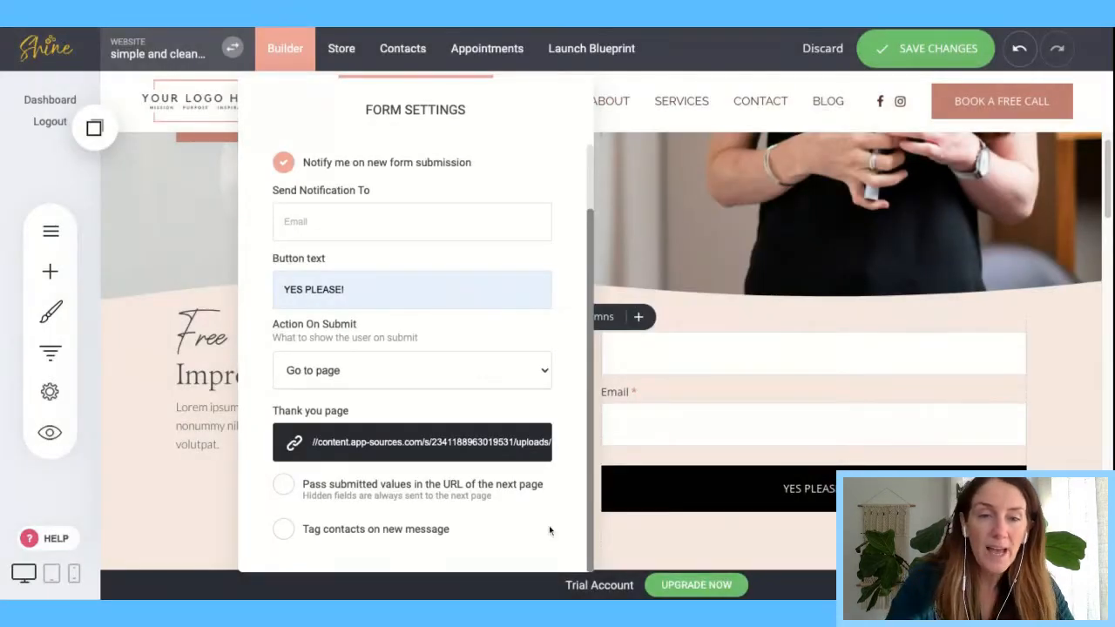
# - Enable tagging contacts on new messages, add the tag "New Tag Here", and close the form settings
pyautogui.click(284, 530)
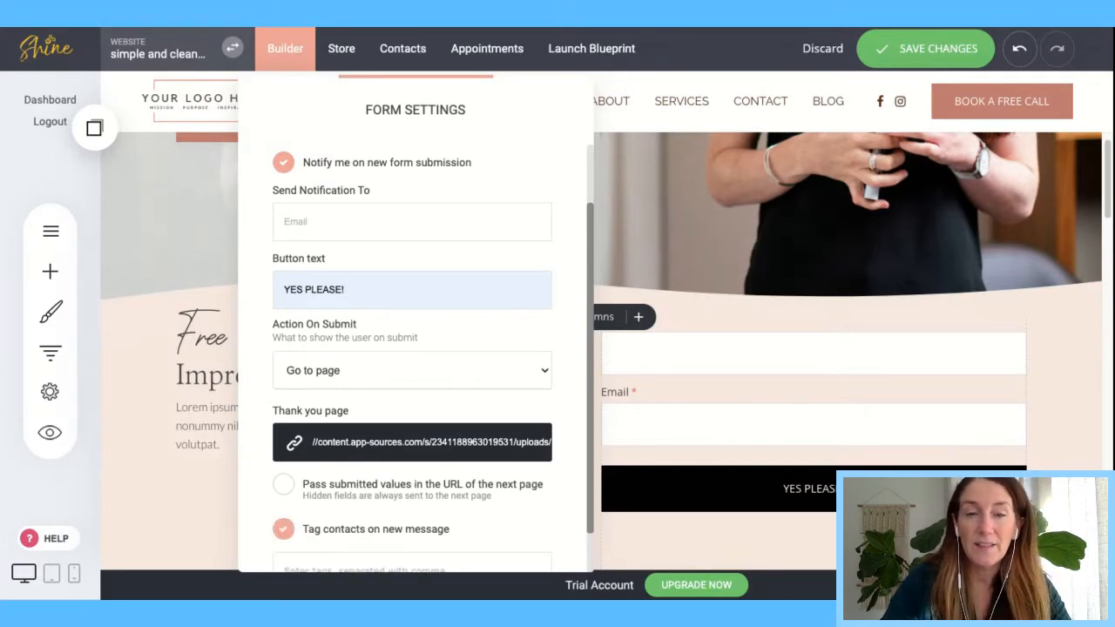
pyautogui.scroll(-1, 447, 540)
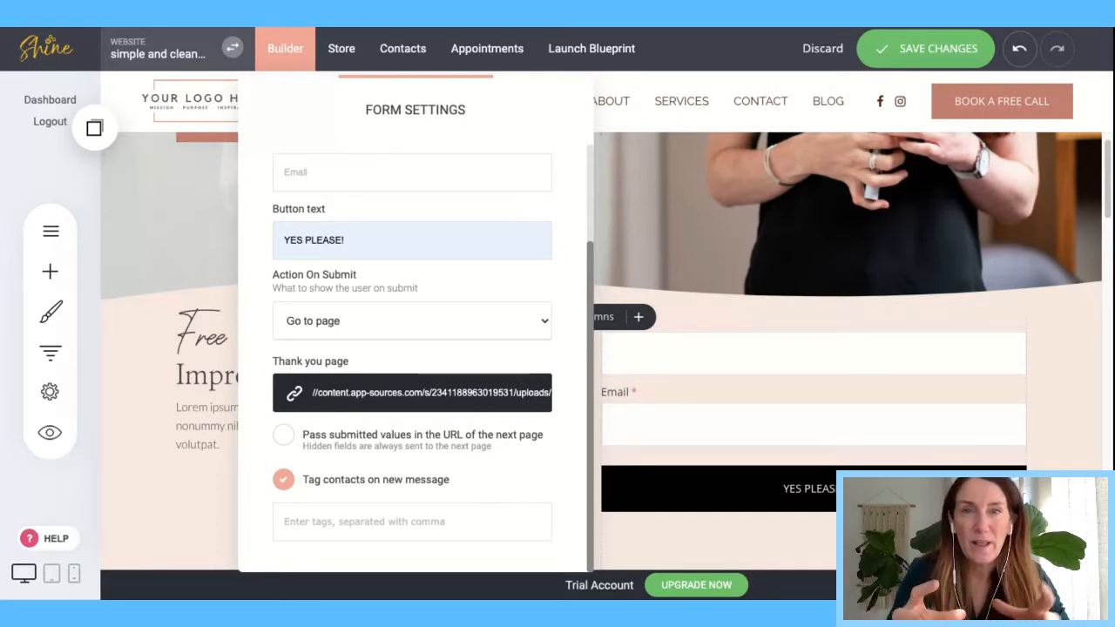
pyautogui.click(355, 523)
pyautogui.write('New')
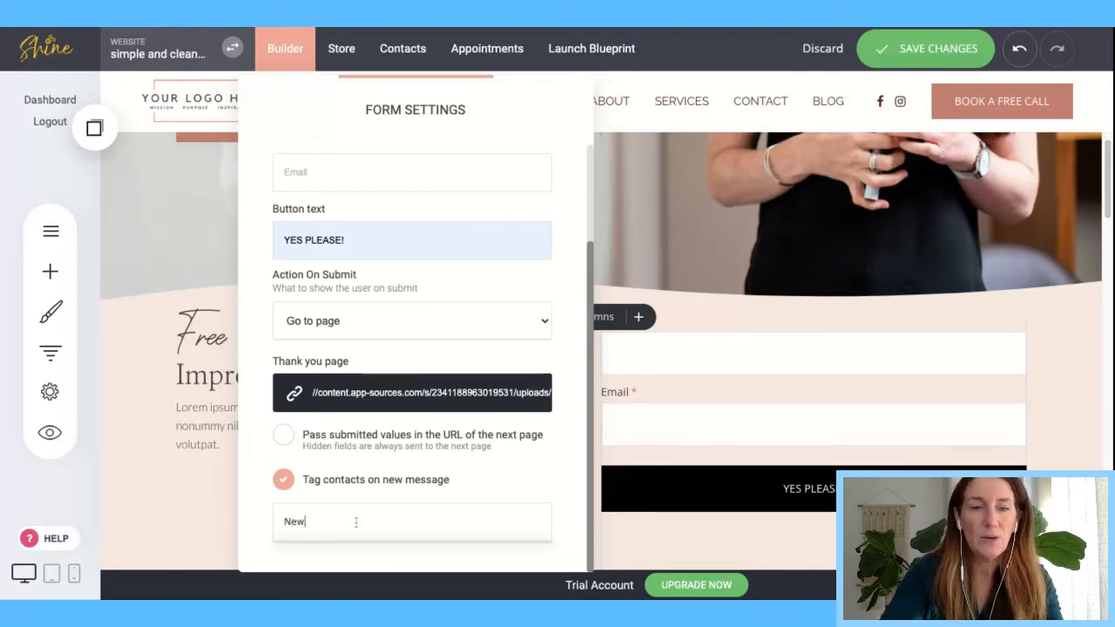
pyautogui.write(' Tag Here')
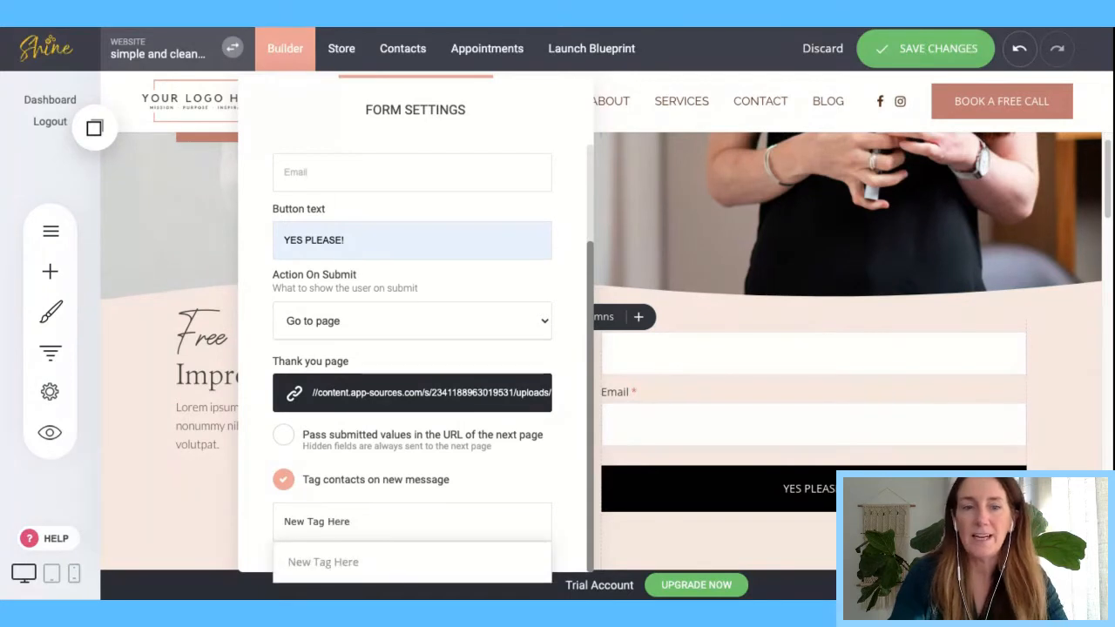
pyautogui.click(349, 564)
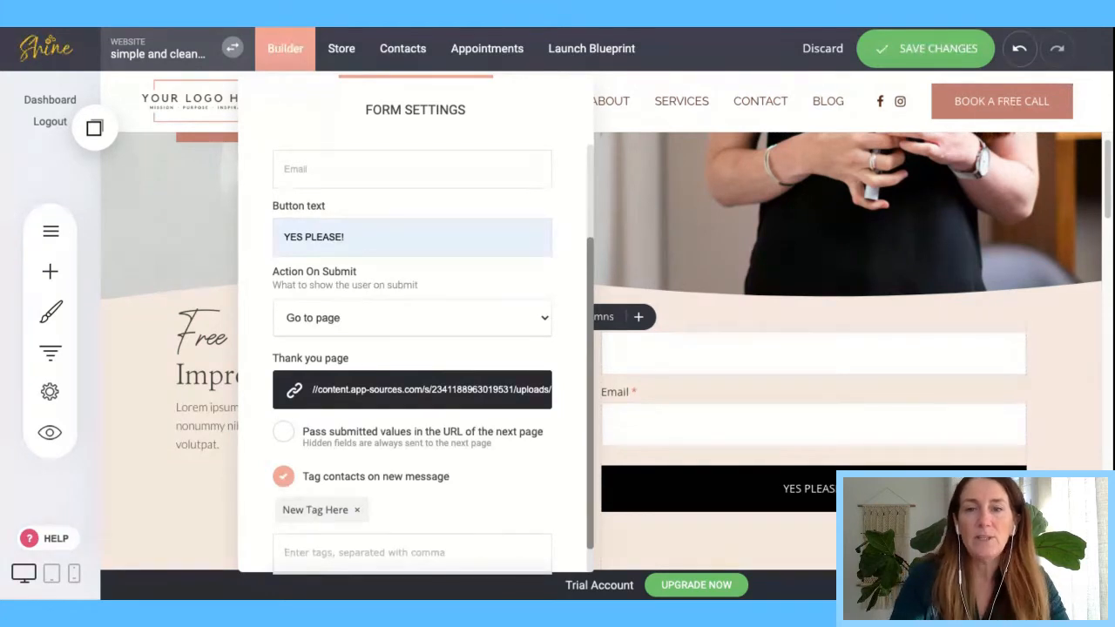
pyautogui.click(724, 420)
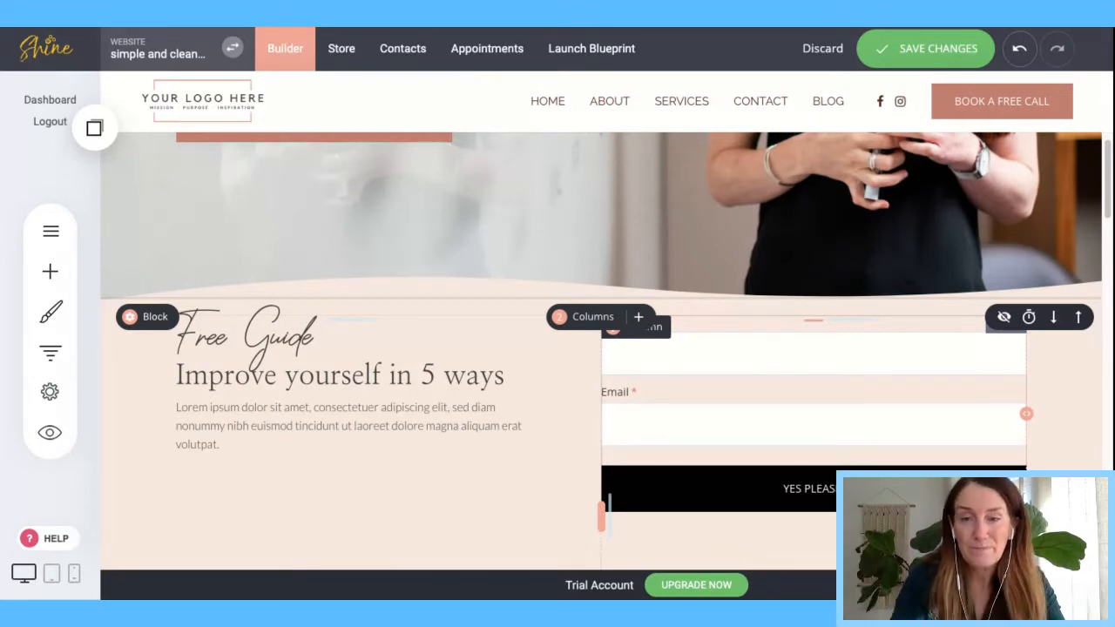
# - Review the form's settings from the form name through to the contact tag
pyautogui.click(764, 450)
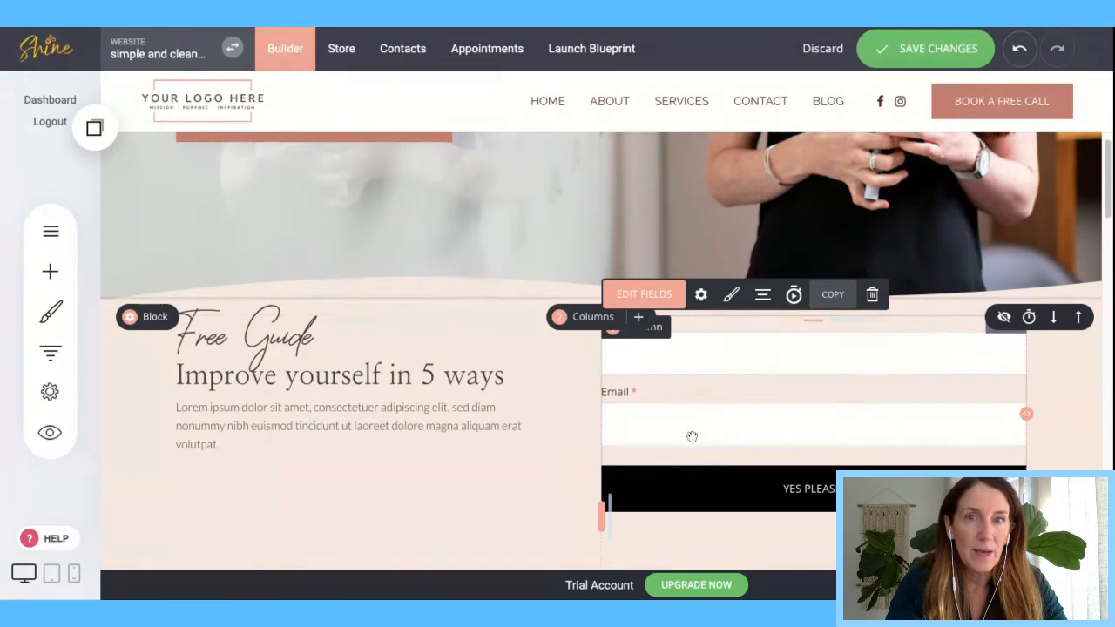
pyautogui.click(703, 295)
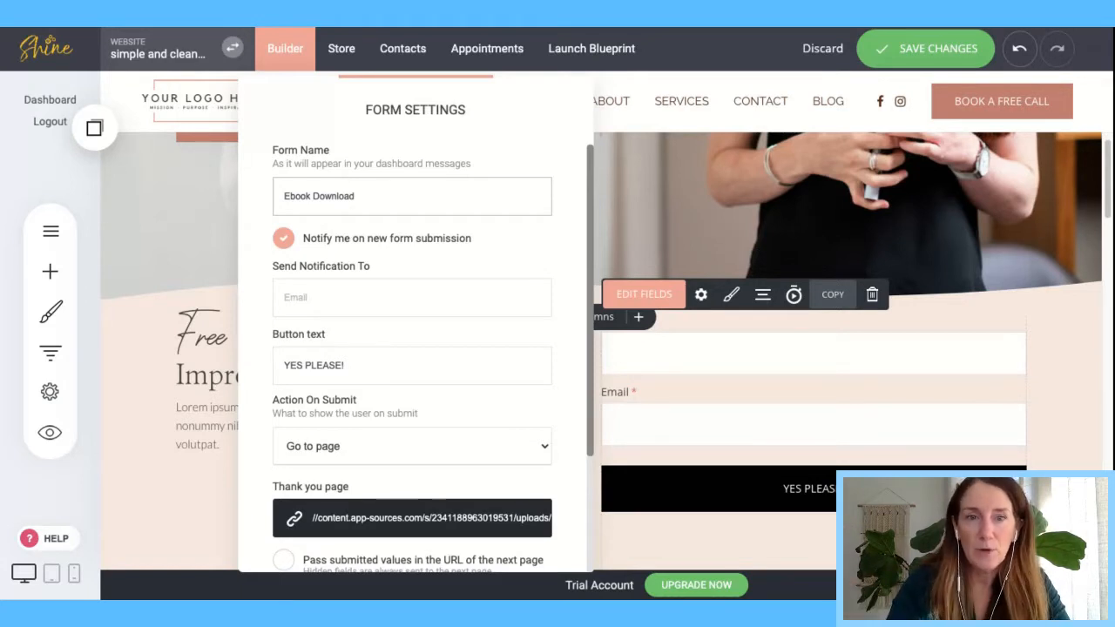
pyautogui.scroll(-2, 414, 309)
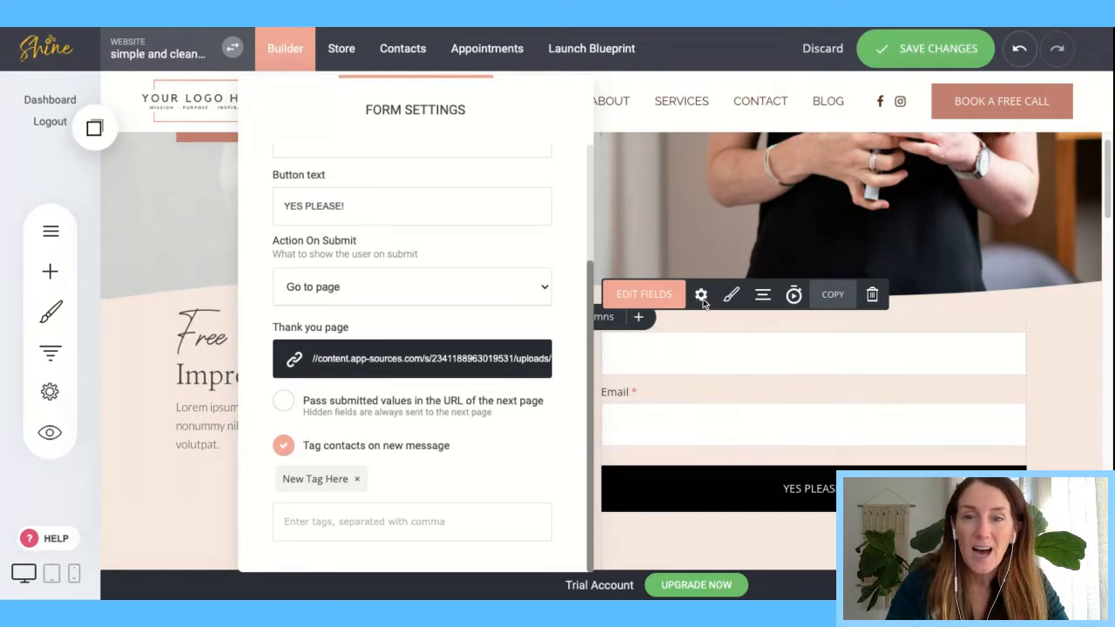
pyautogui.click(704, 344)
pyautogui.click(714, 345)
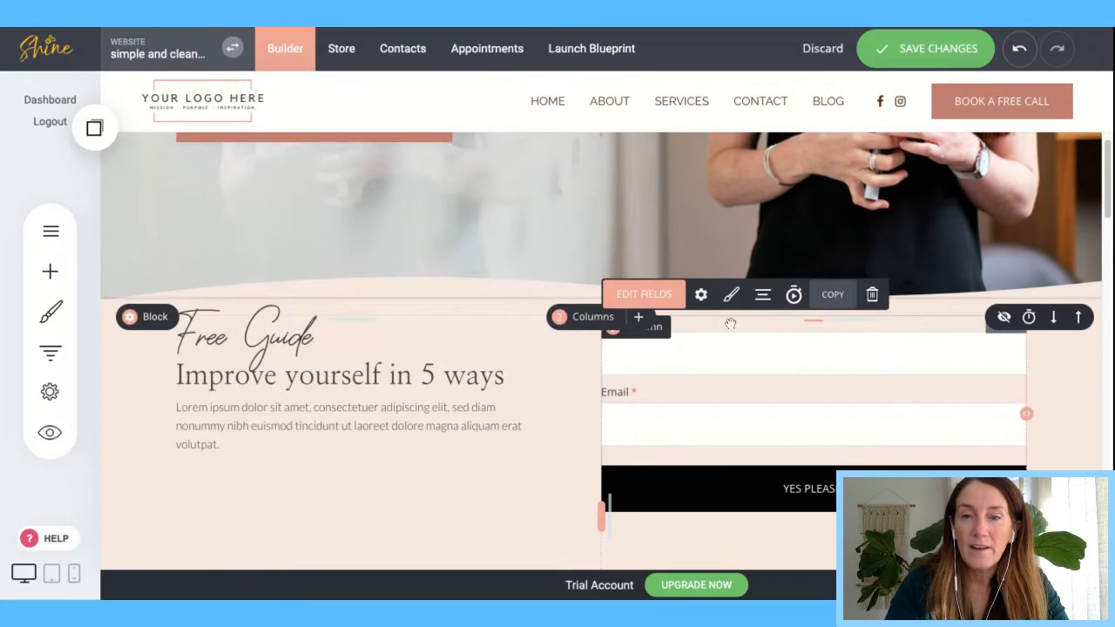
# - Style the form's labels and fields with font size 24px, border radius 24px and the Nanum Myeongjo font
pyautogui.click(733, 296)
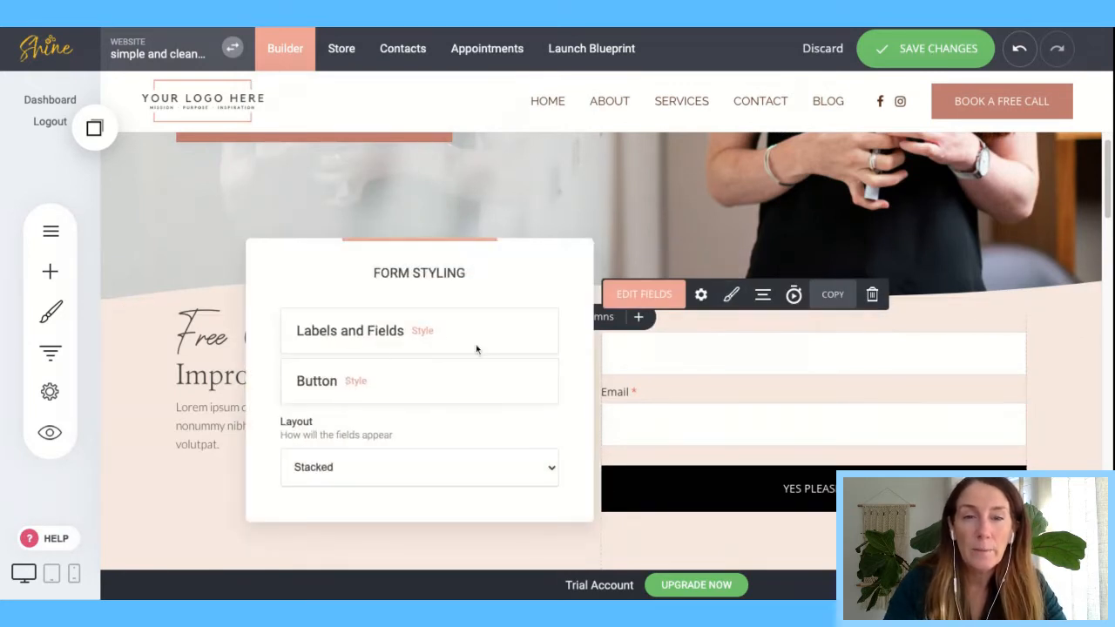
pyautogui.click(422, 330)
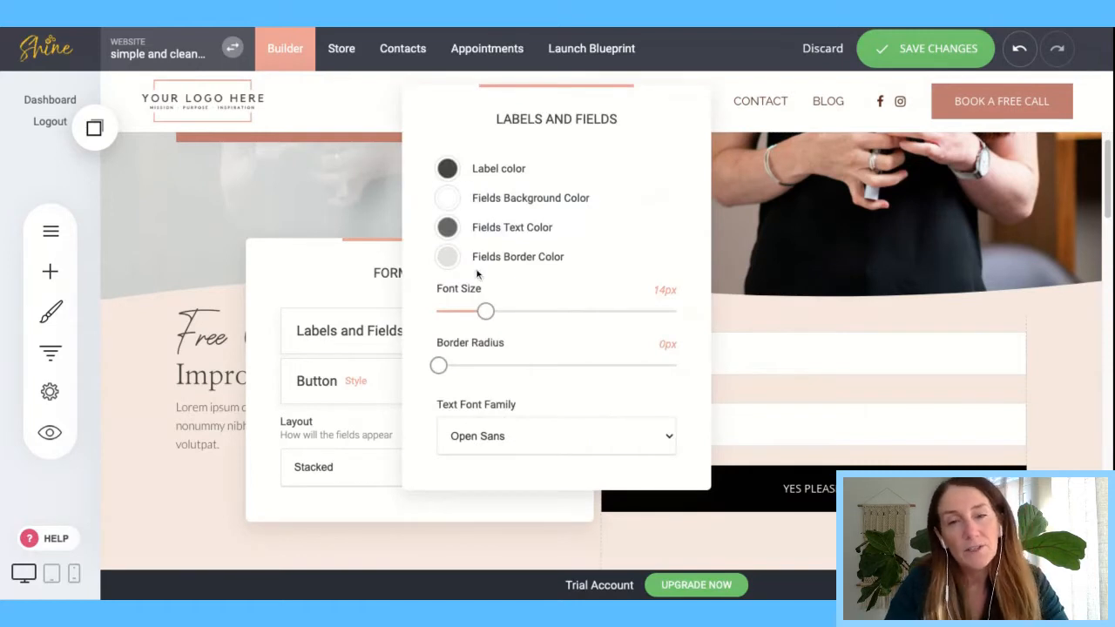
pyautogui.moveTo(486, 316); pyautogui.dragTo(518, 312)
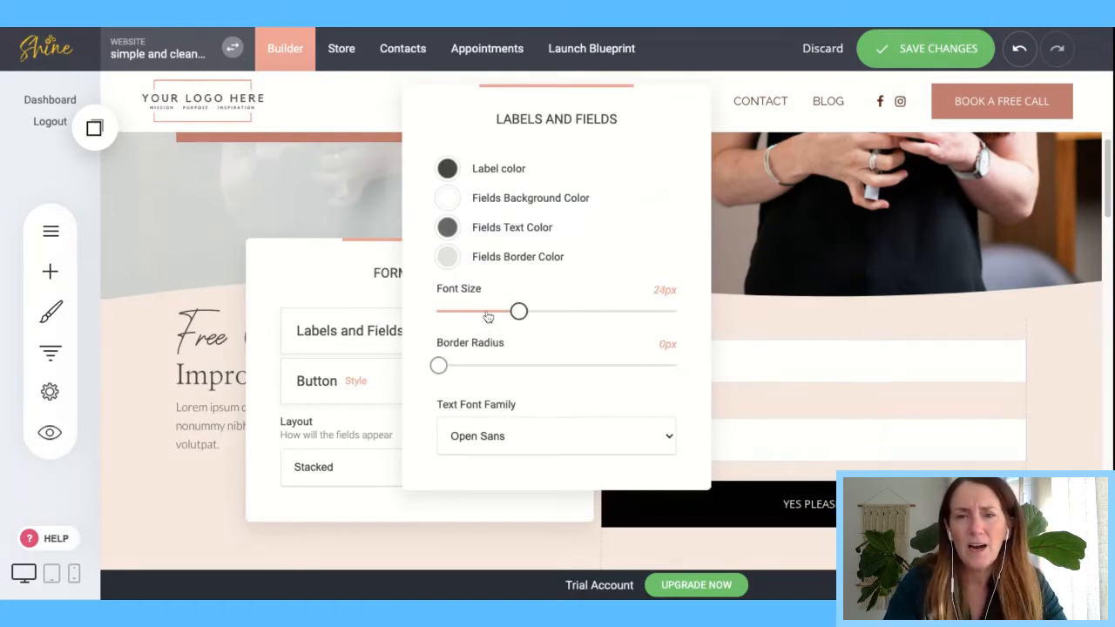
pyautogui.moveTo(440, 365); pyautogui.dragTo(582, 365)
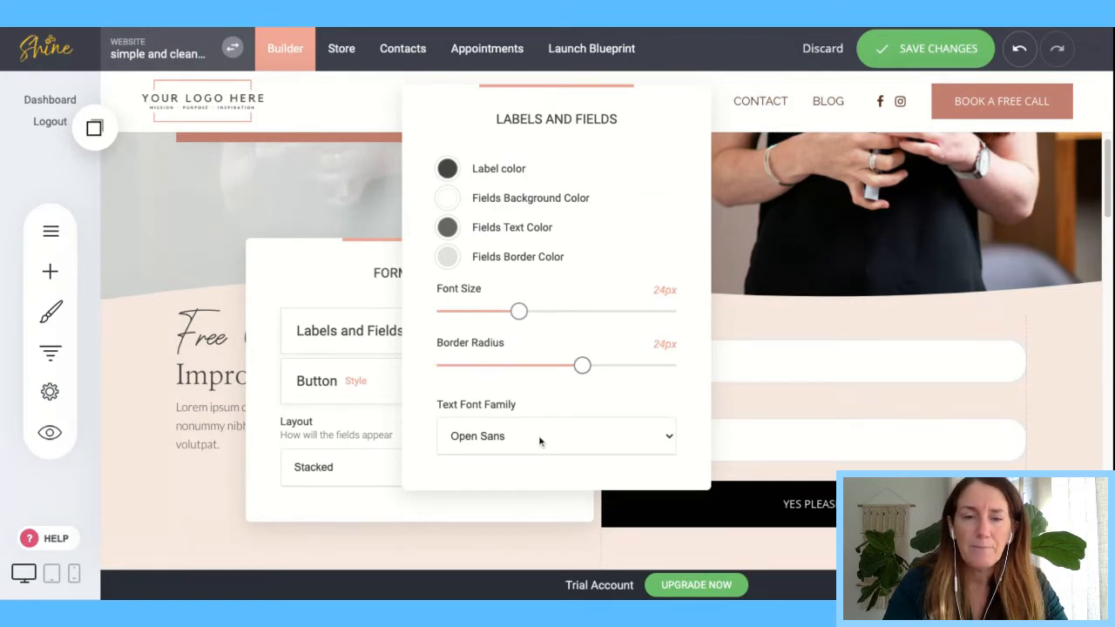
pyautogui.click(540, 410)
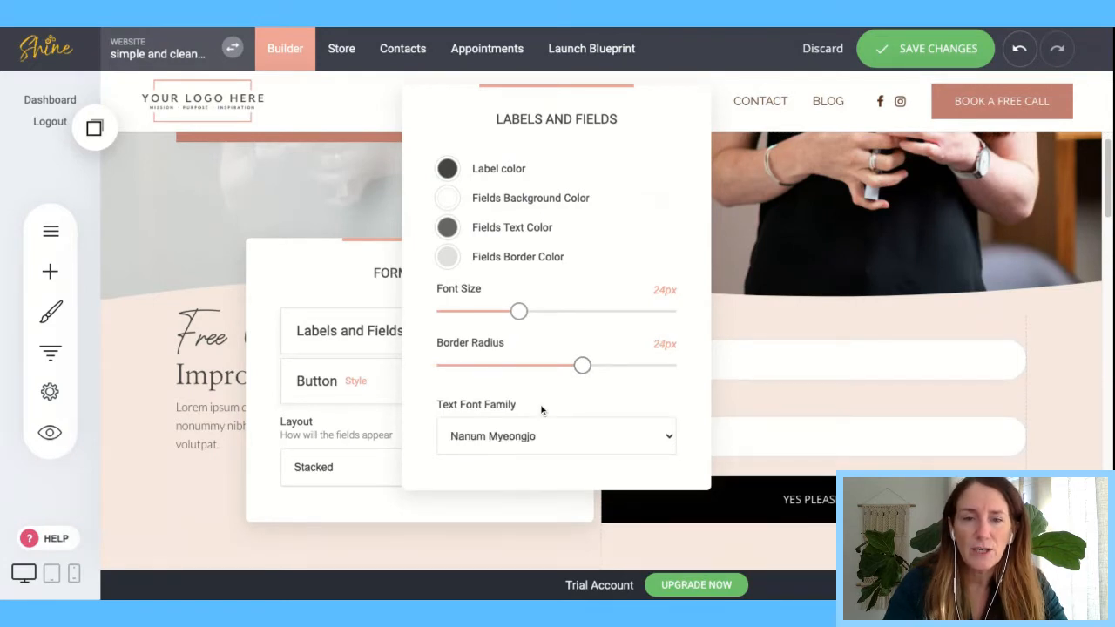
pyautogui.click(317, 272)
# - Give the form's button the terracotta global color and its border the taupe global color A18C7E
pyautogui.click(357, 383)
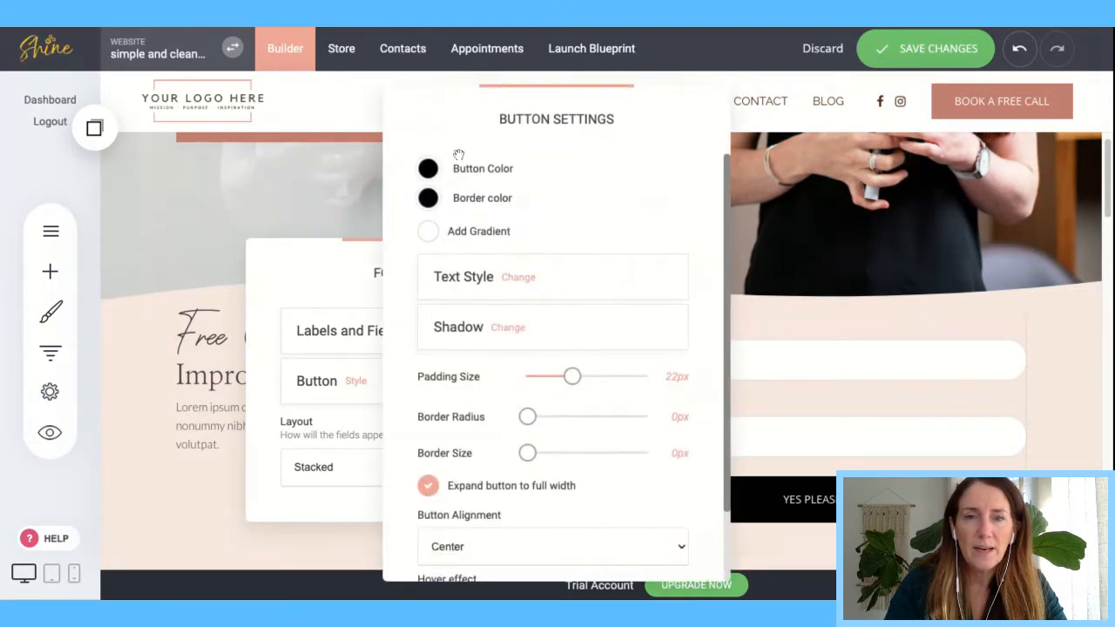
pyautogui.click(433, 174)
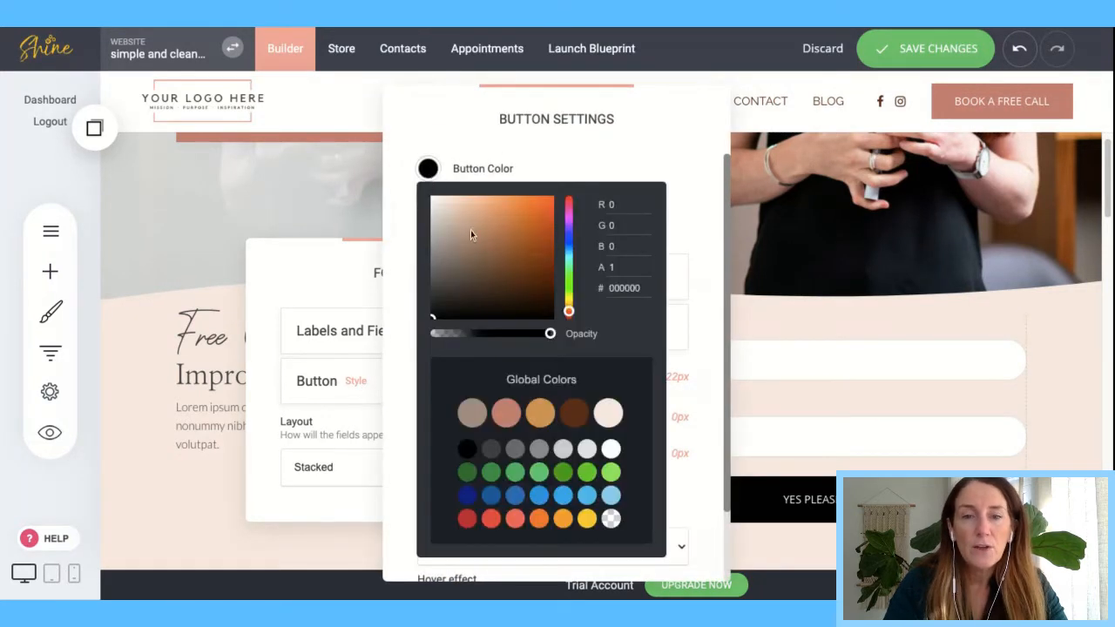
pyautogui.click(506, 413)
pyautogui.click(597, 166)
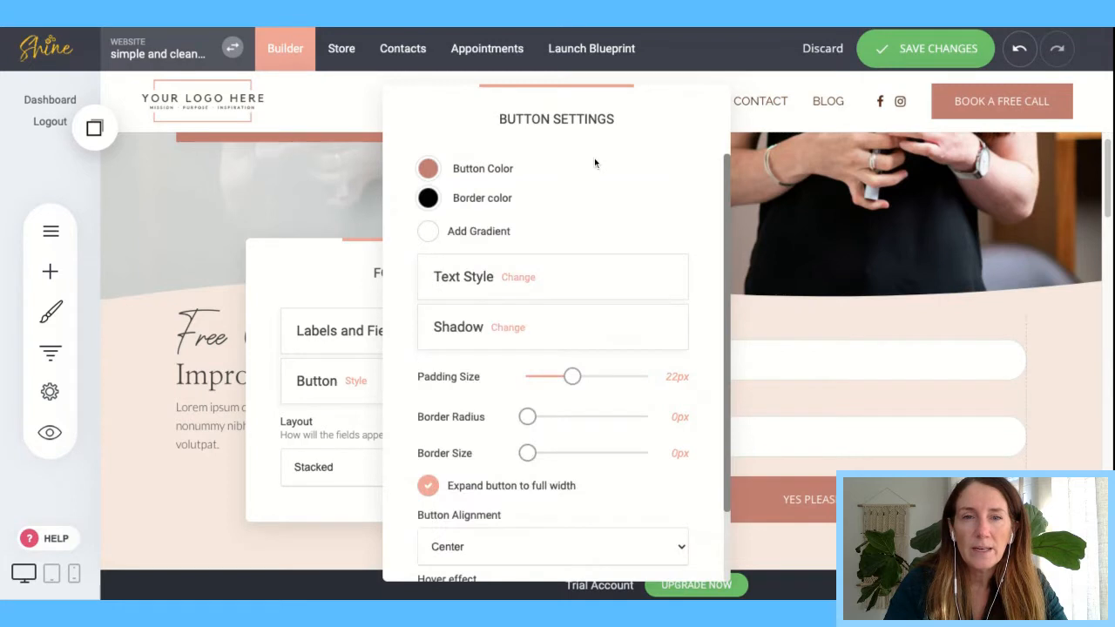
pyautogui.click(428, 199)
pyautogui.click(473, 443)
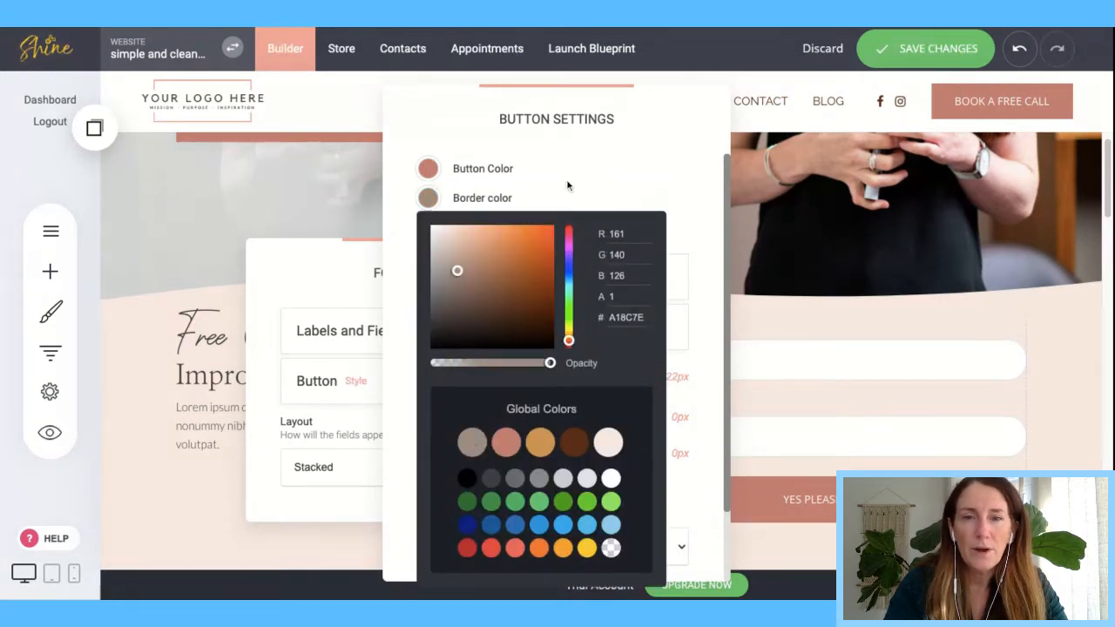
pyautogui.click(569, 185)
# - Set the form button's border radius to 54px, border size to 9px and hover effect to Grow
pyautogui.moveTo(527, 417); pyautogui.dragTo(638, 416)
pyautogui.moveTo(527, 453); pyautogui.dragTo(545, 453)
pyautogui.scroll(-2, 548, 486)
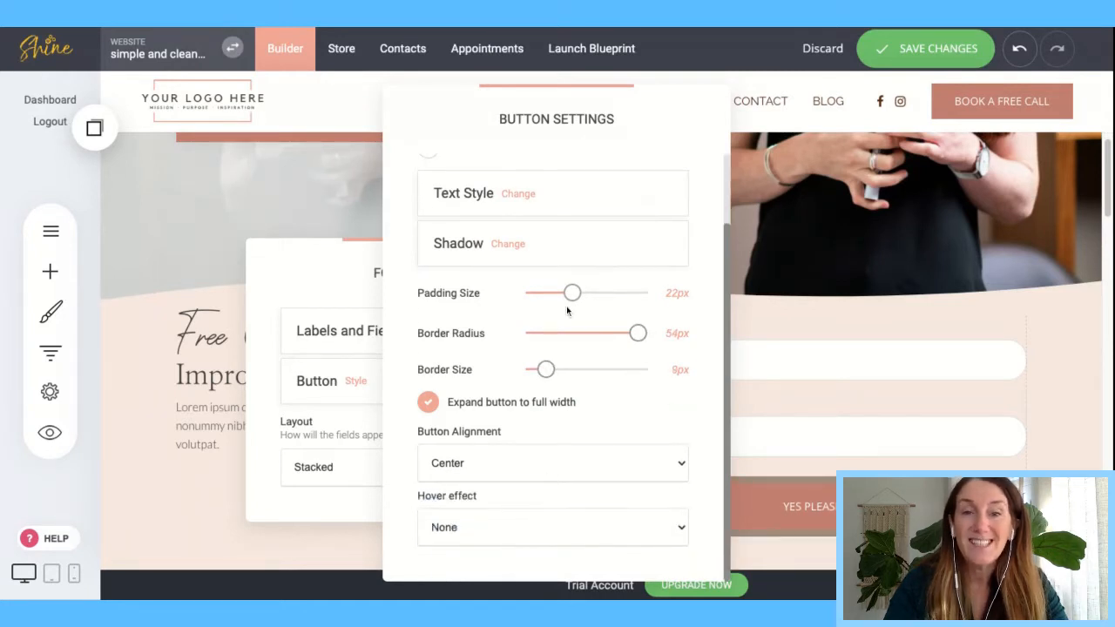
pyautogui.scroll(2, 566, 306)
pyautogui.scroll(-2, 566, 311)
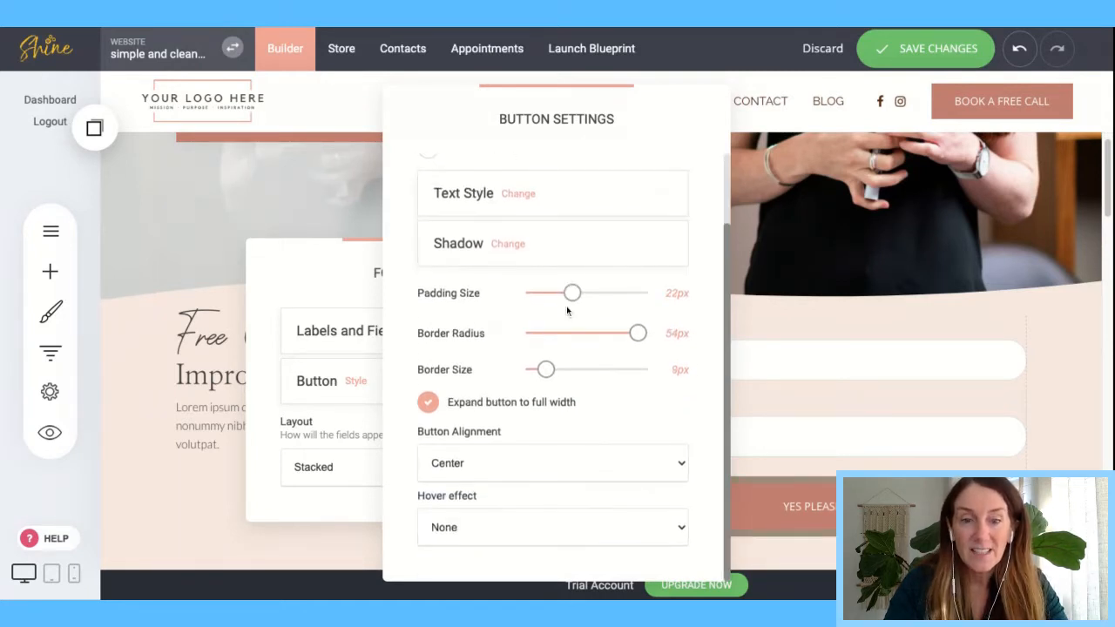
pyautogui.click(505, 533)
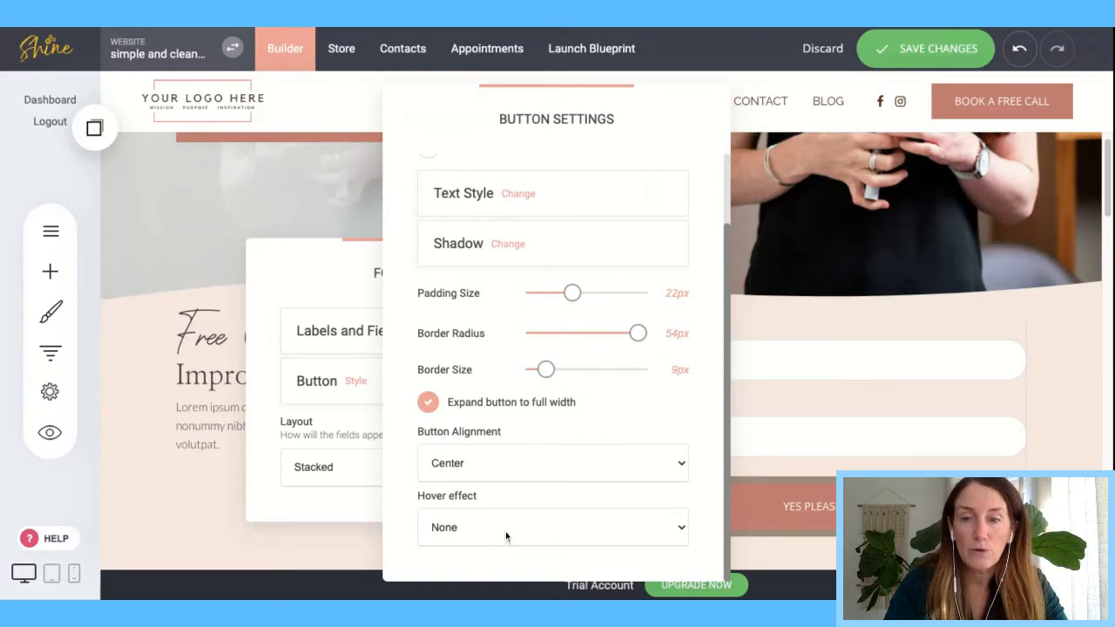
pyautogui.click(499, 559)
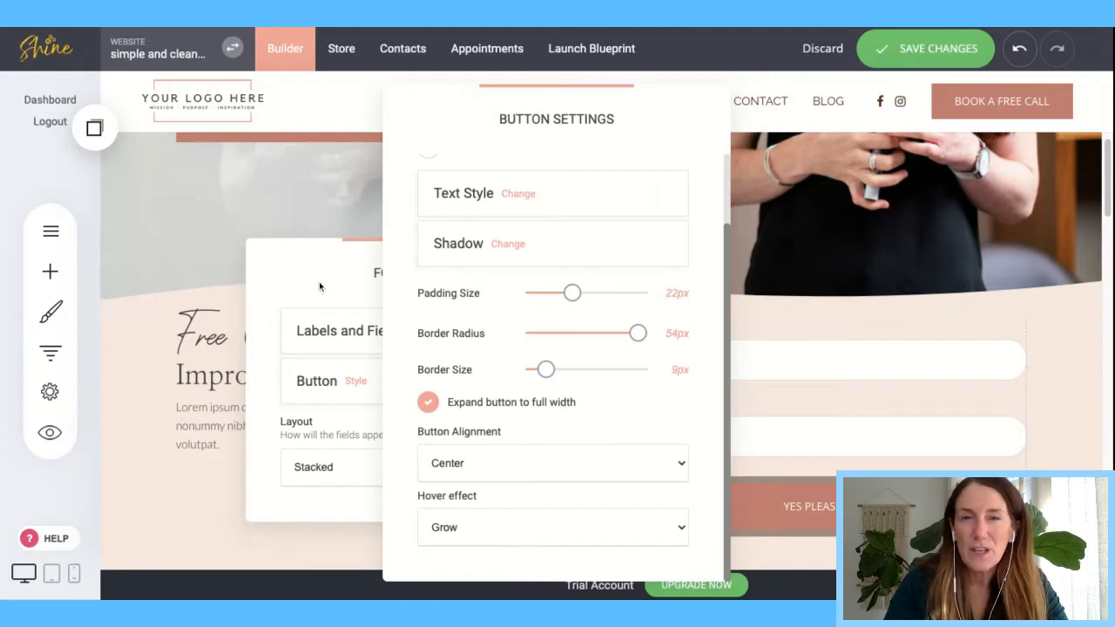
# - Try the "Lined in a row" layout for the form and return it to Stacked
pyautogui.click(374, 471)
pyautogui.click(368, 490)
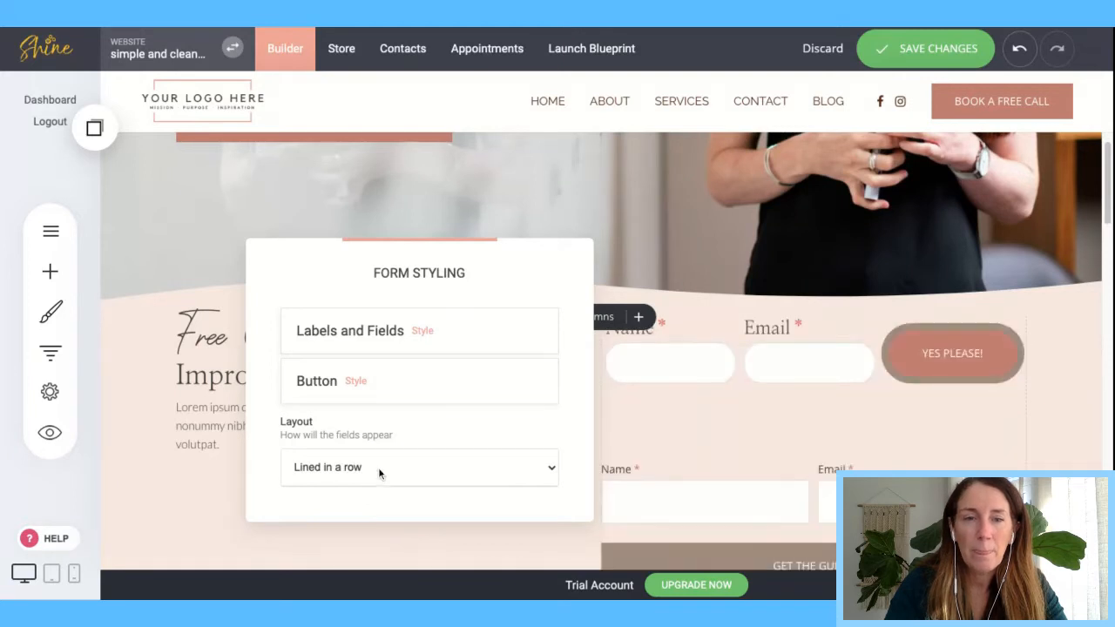
pyautogui.click(378, 467)
pyautogui.click(388, 454)
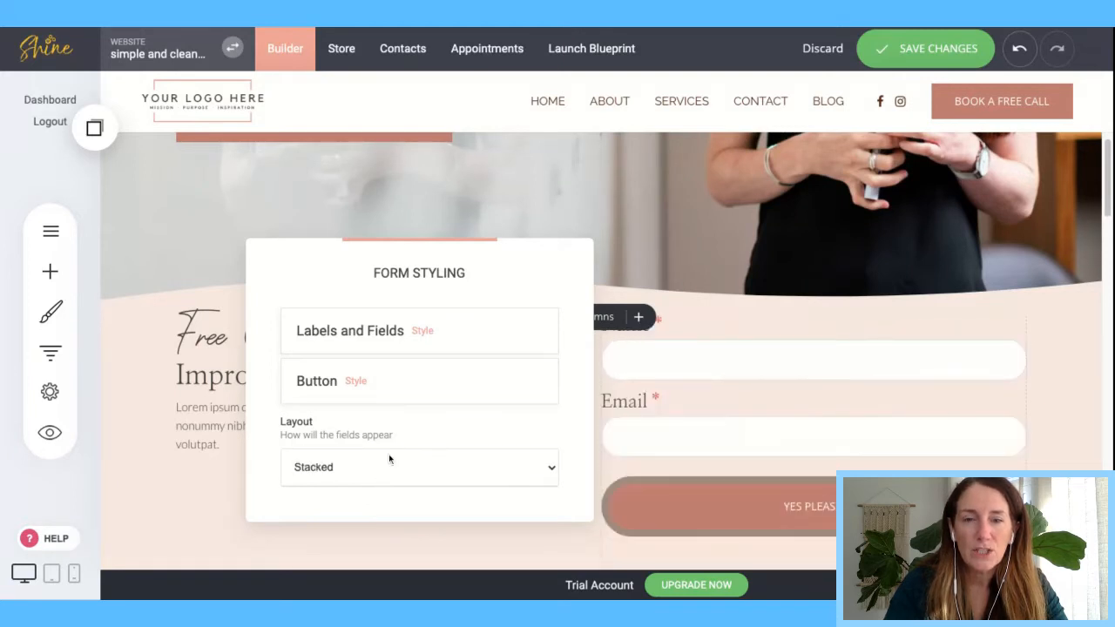
# - Close the form styling, save the website changes, and open the list of widgets to add
pyautogui.click(722, 378)
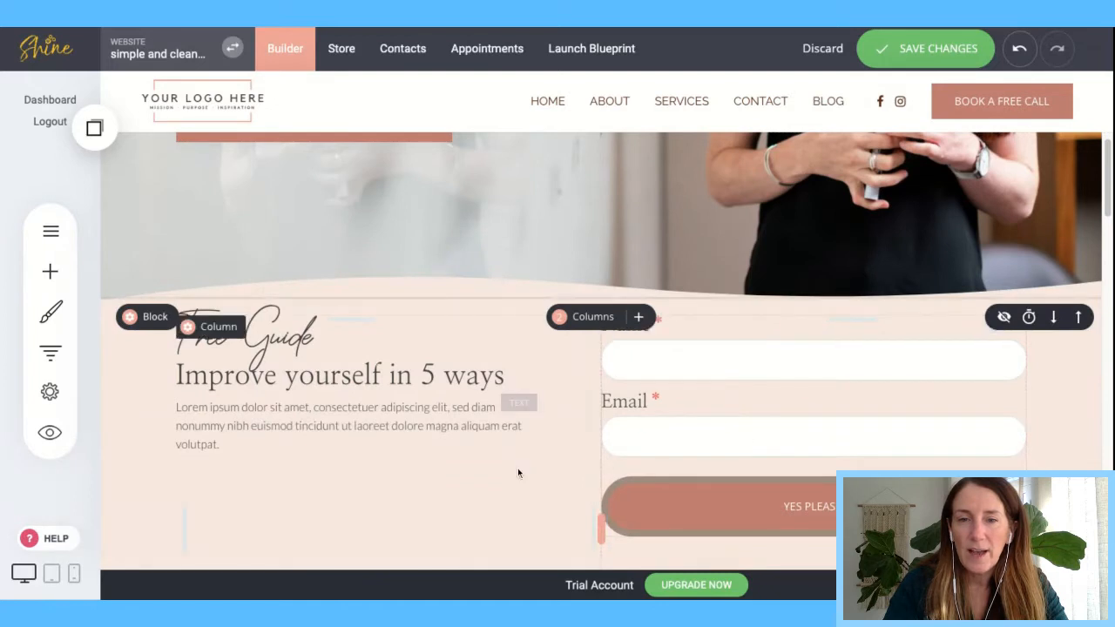
pyautogui.click(932, 53)
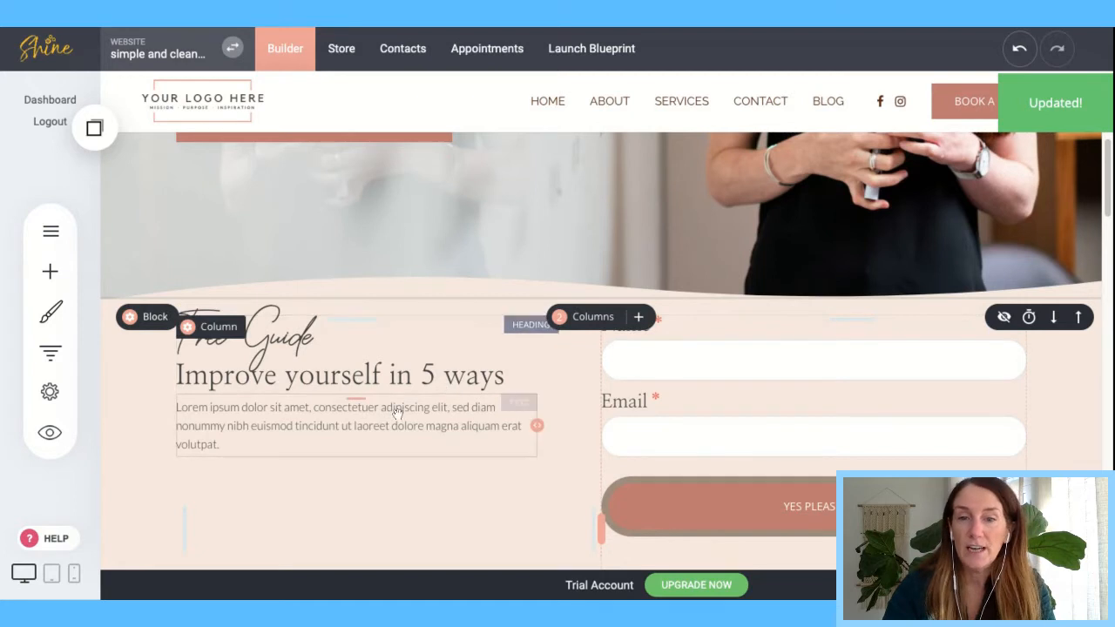
pyautogui.click(50, 271)
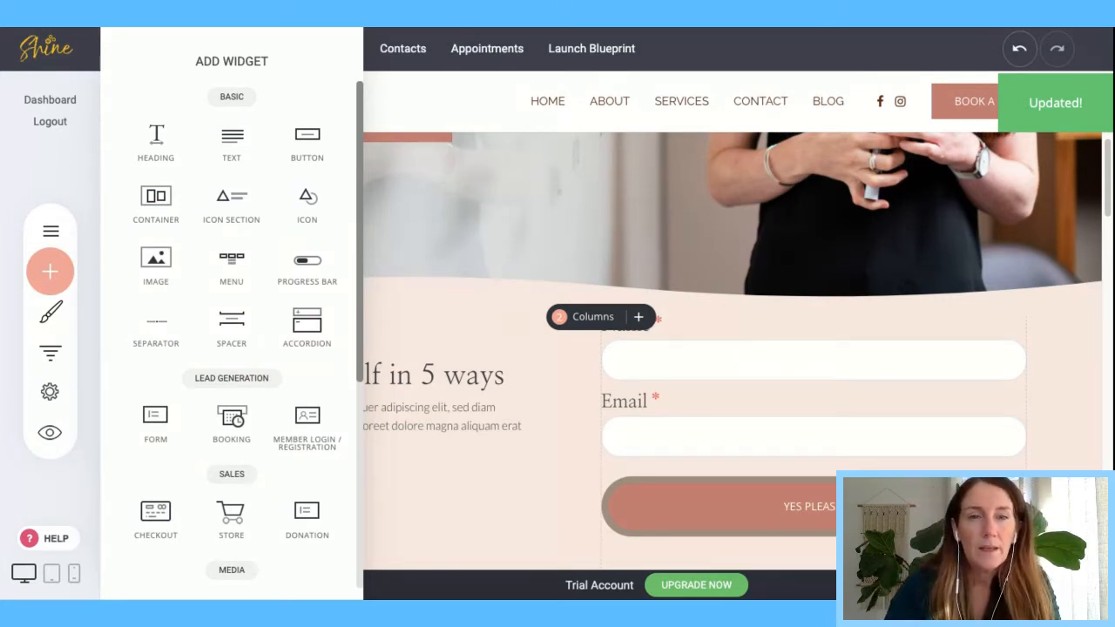
# - Check the text and link settings of the hero section's "DOWNLOAD YOUR FREE GUIDE" button without changing them
pyautogui.click(581, 346)
pyautogui.scroll(5, 451, 272)
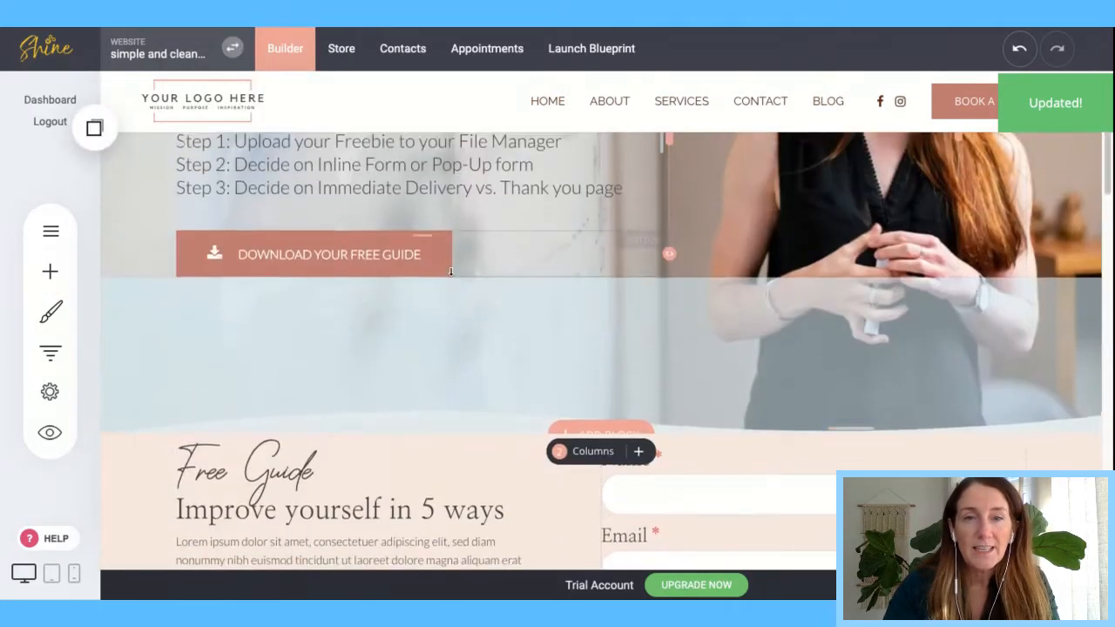
pyautogui.scroll(2, 451, 272)
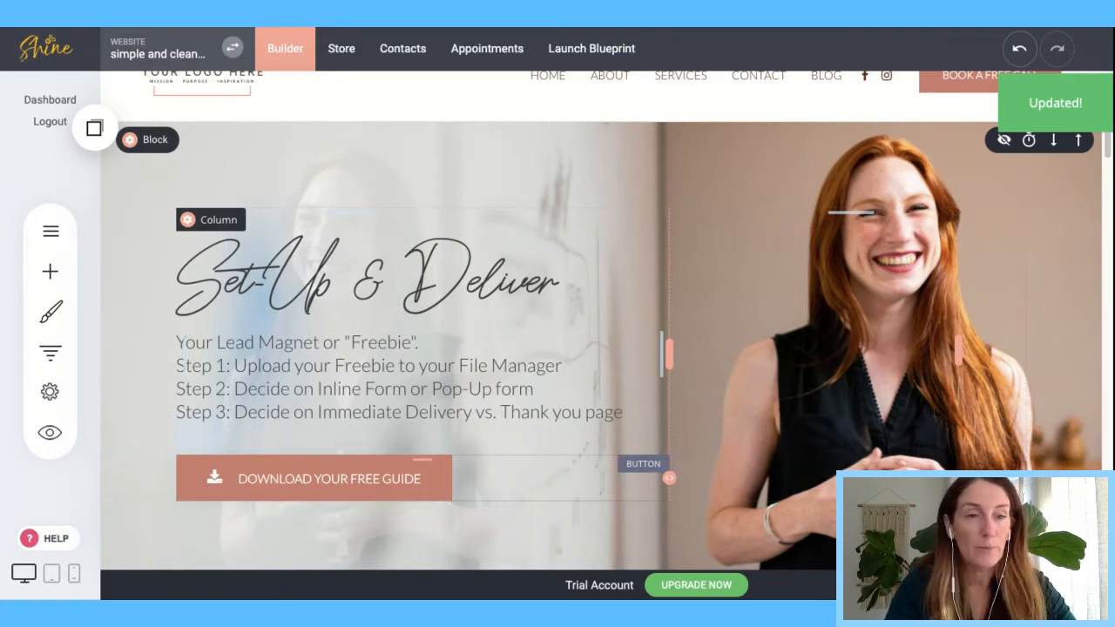
pyautogui.click(245, 481)
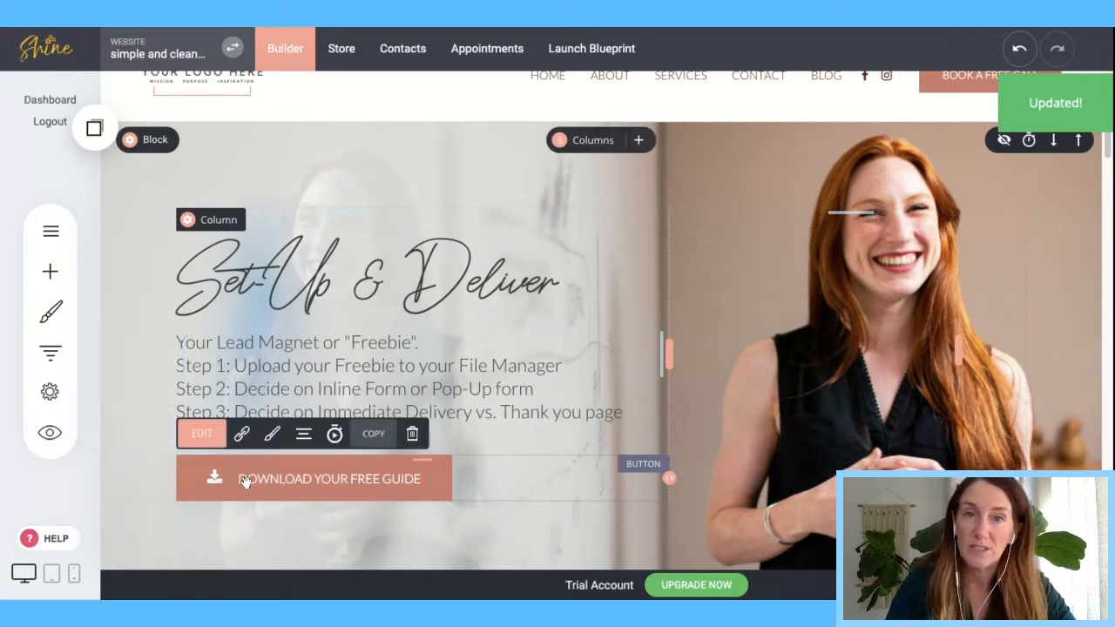
pyautogui.click(202, 435)
pyautogui.click(725, 301)
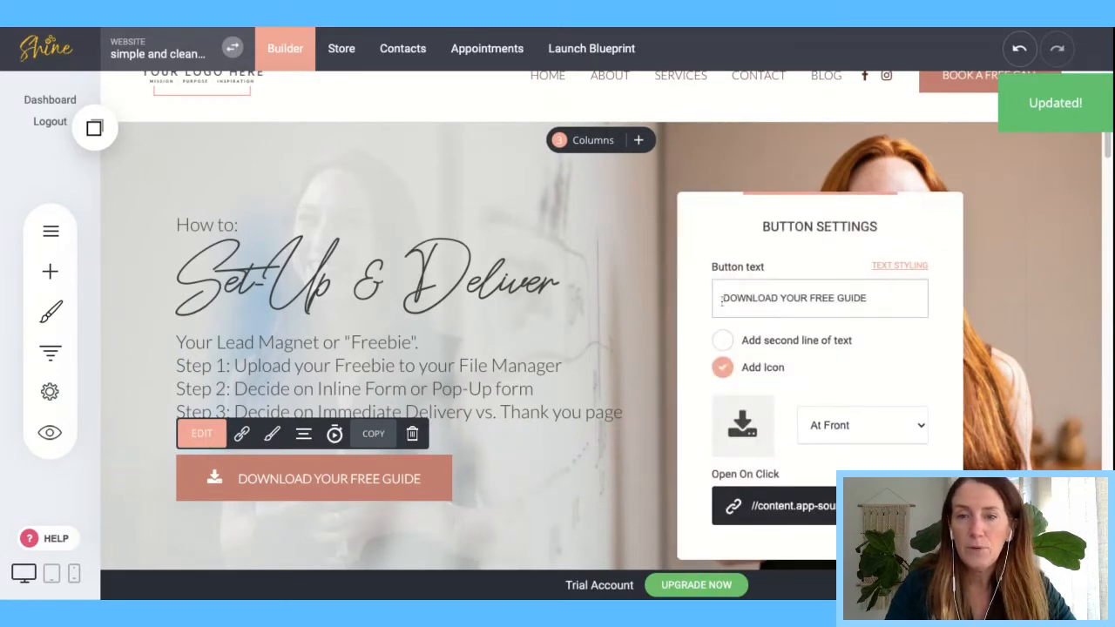
pyautogui.moveTo(724, 298); pyautogui.dragTo(867, 298)
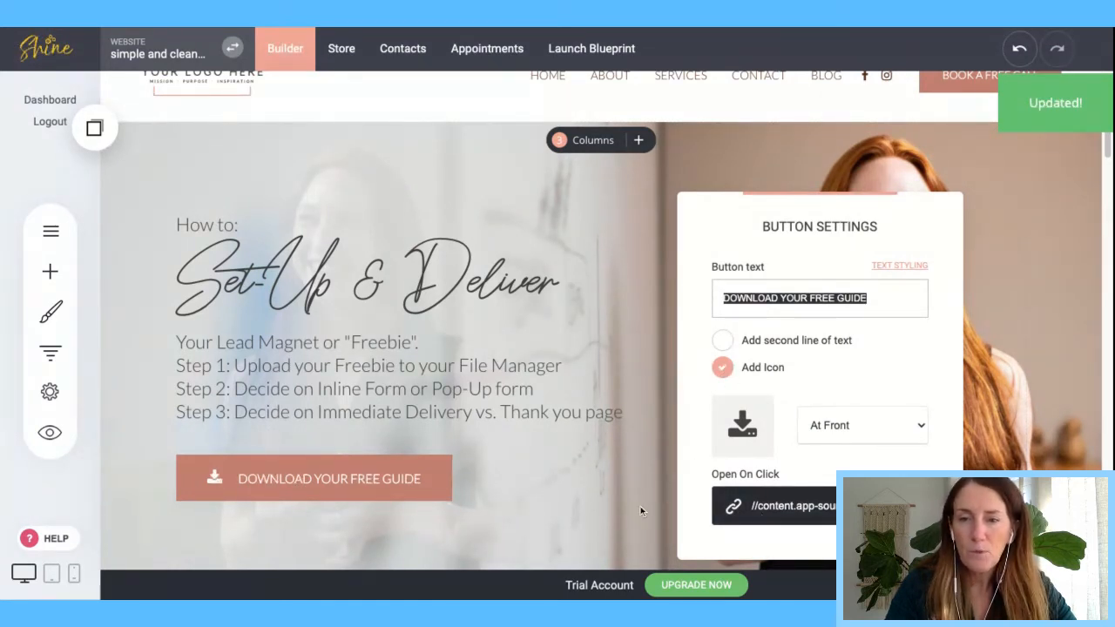
pyautogui.click(734, 510)
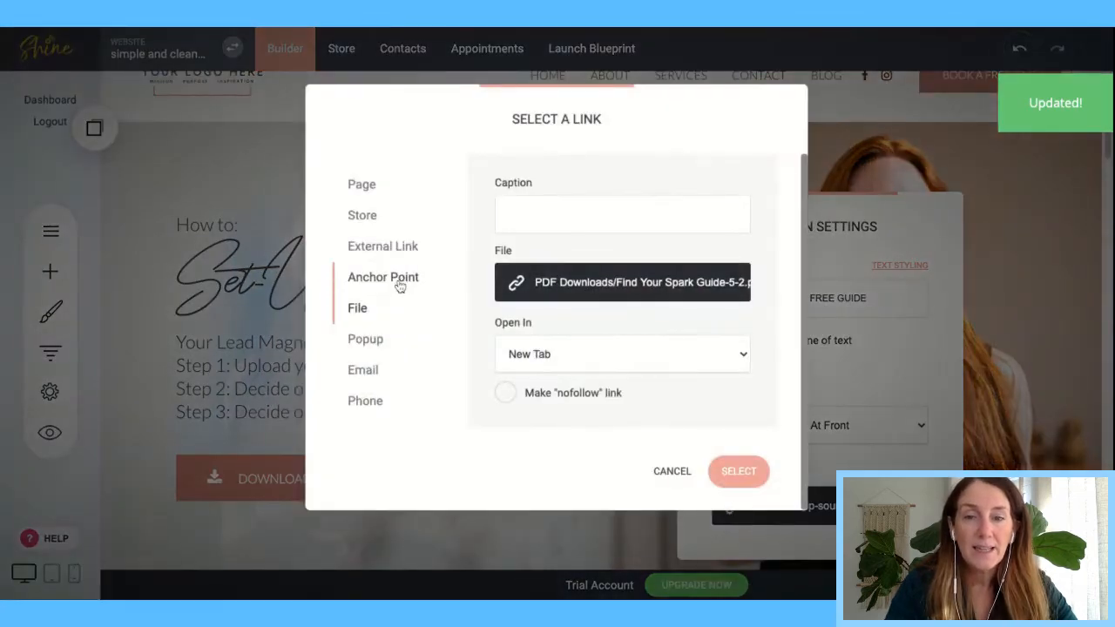
pyautogui.click(670, 472)
pyautogui.click(628, 463)
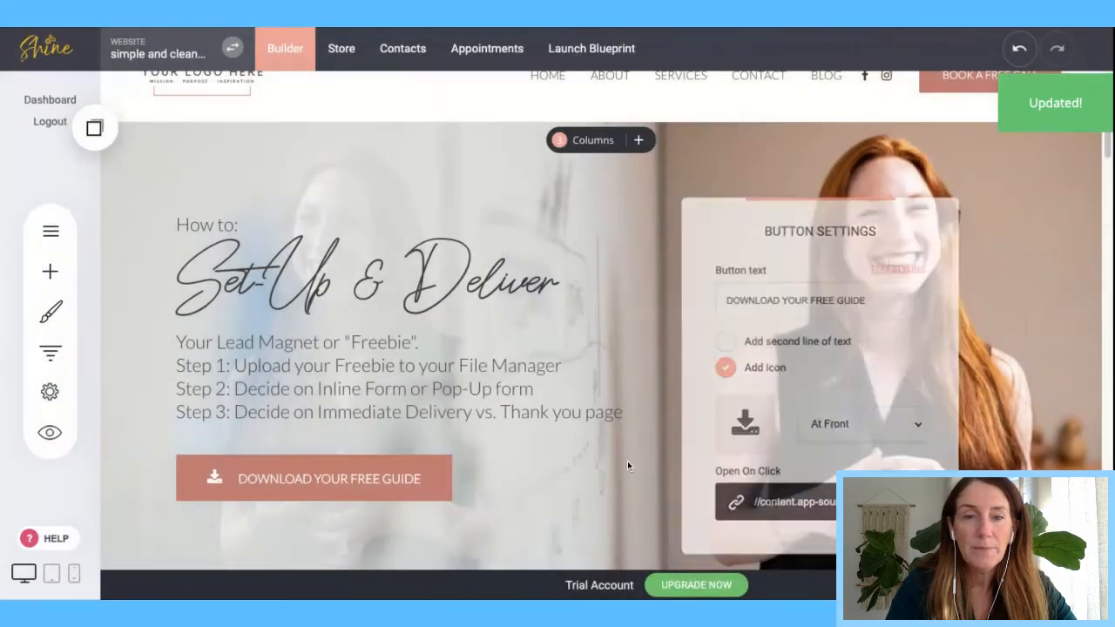
# - Create a popup from the "GET UP TO 40% OFF" template in the Opt-In category
pyautogui.click(62, 231)
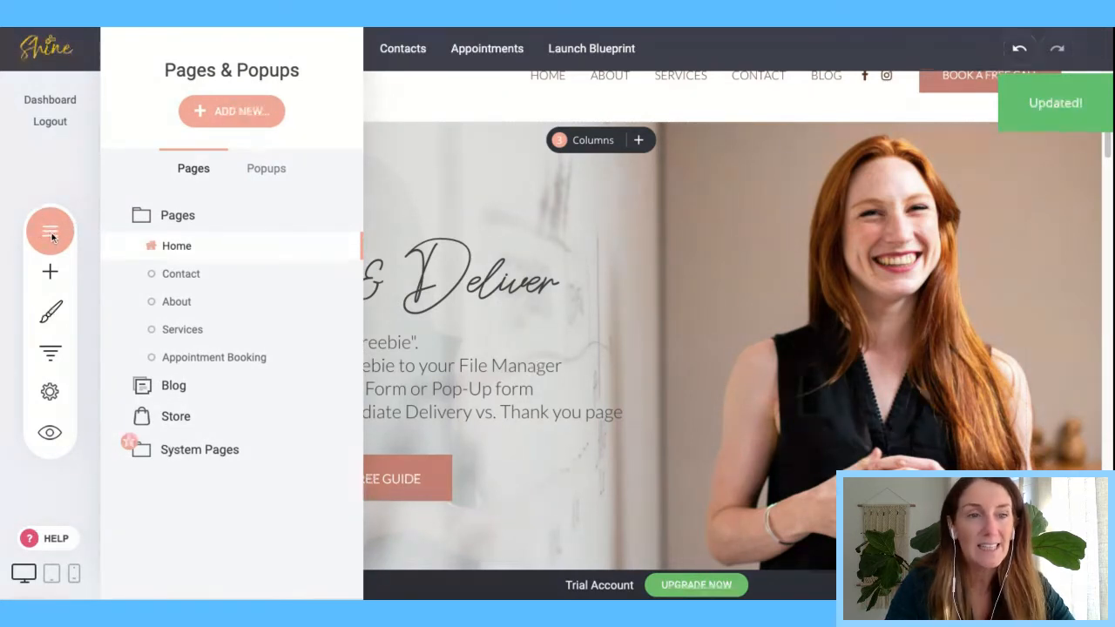
pyautogui.click(275, 170)
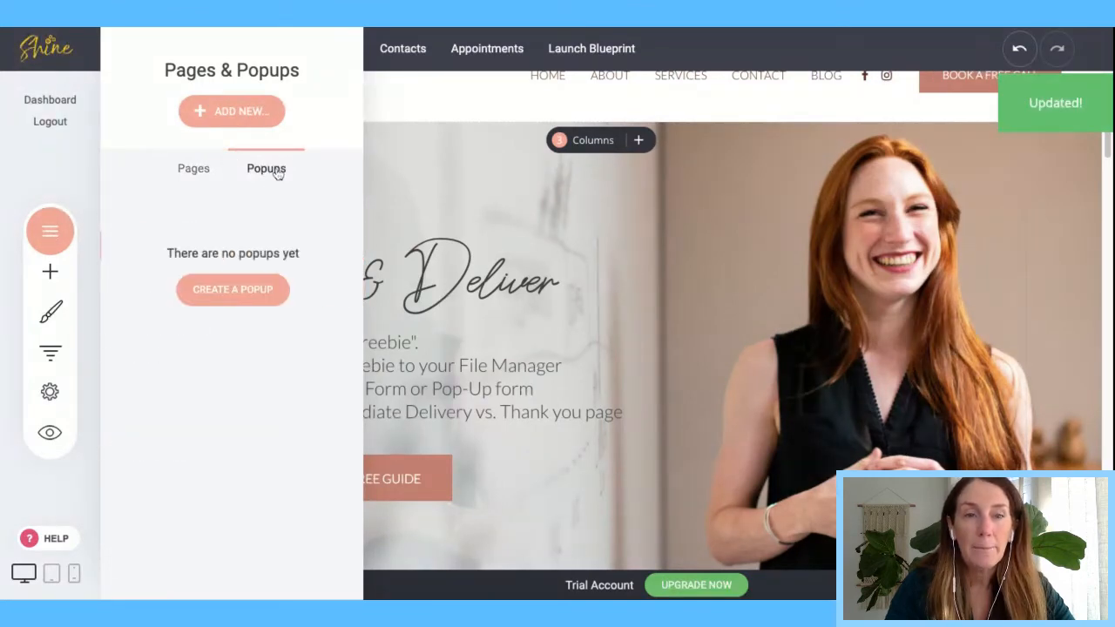
pyautogui.click(233, 291)
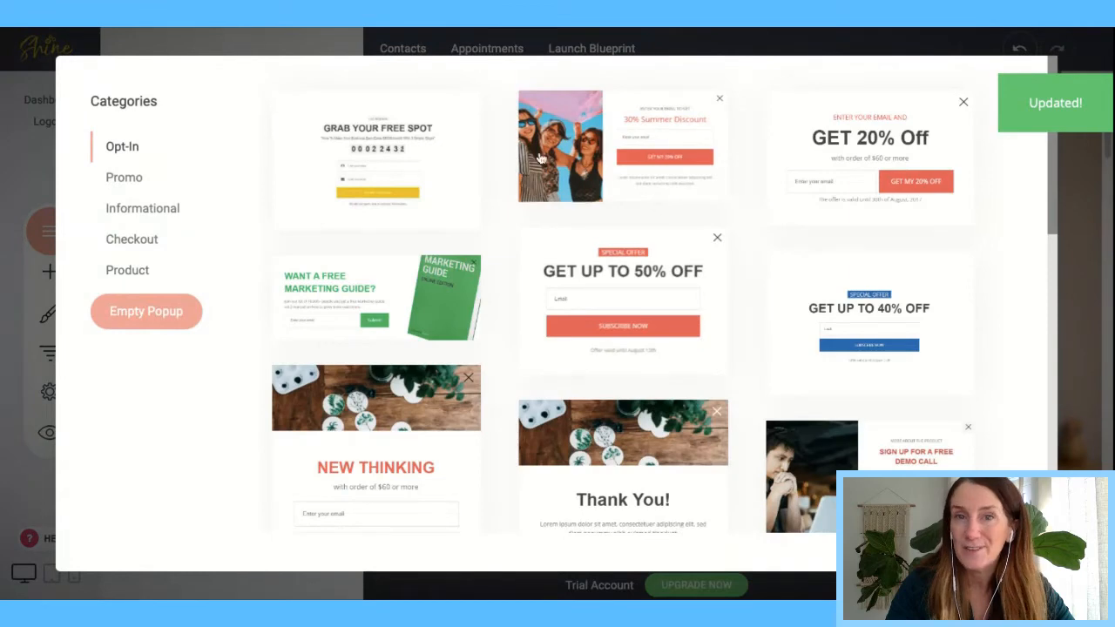
pyautogui.scroll(-3, 542, 408)
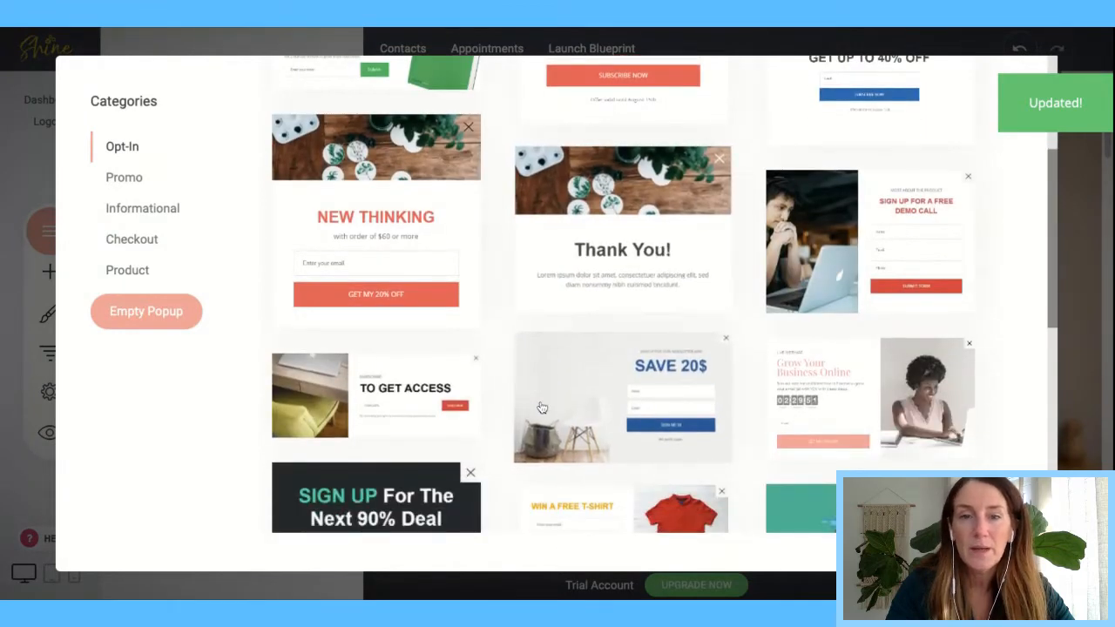
pyautogui.scroll(-6, 541, 407)
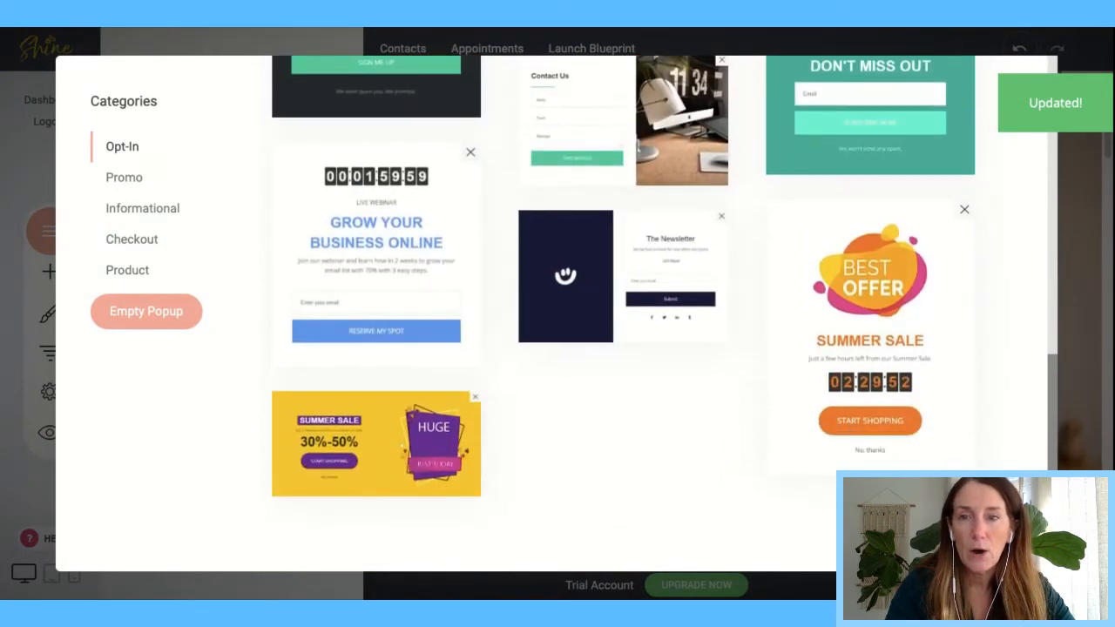
pyautogui.scroll(5, 699, 410)
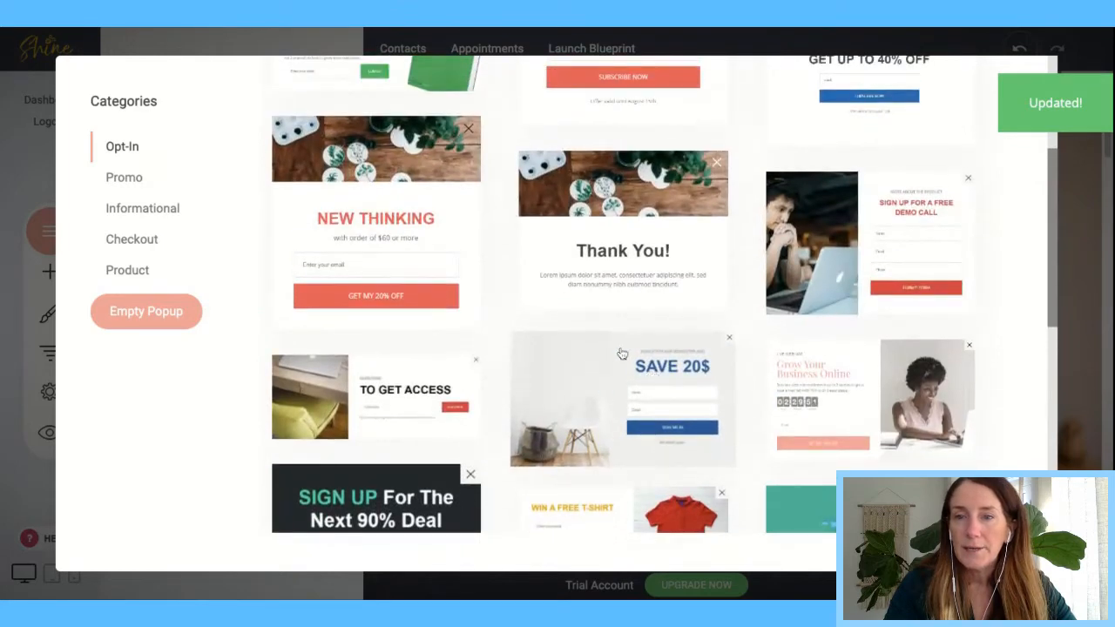
pyautogui.scroll(3, 622, 353)
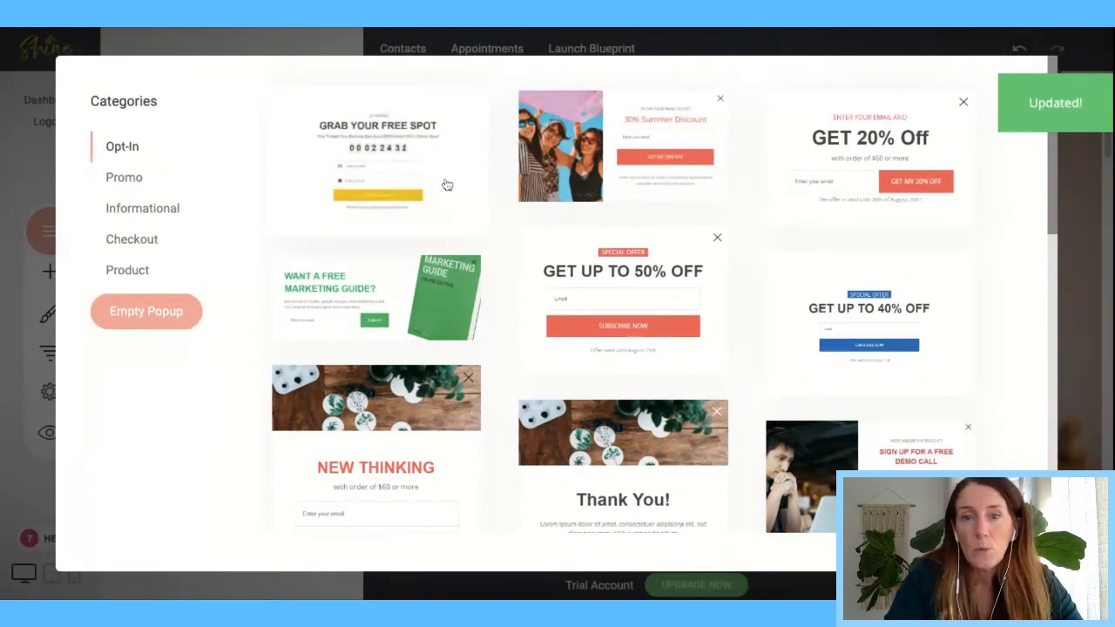
pyautogui.click(803, 280)
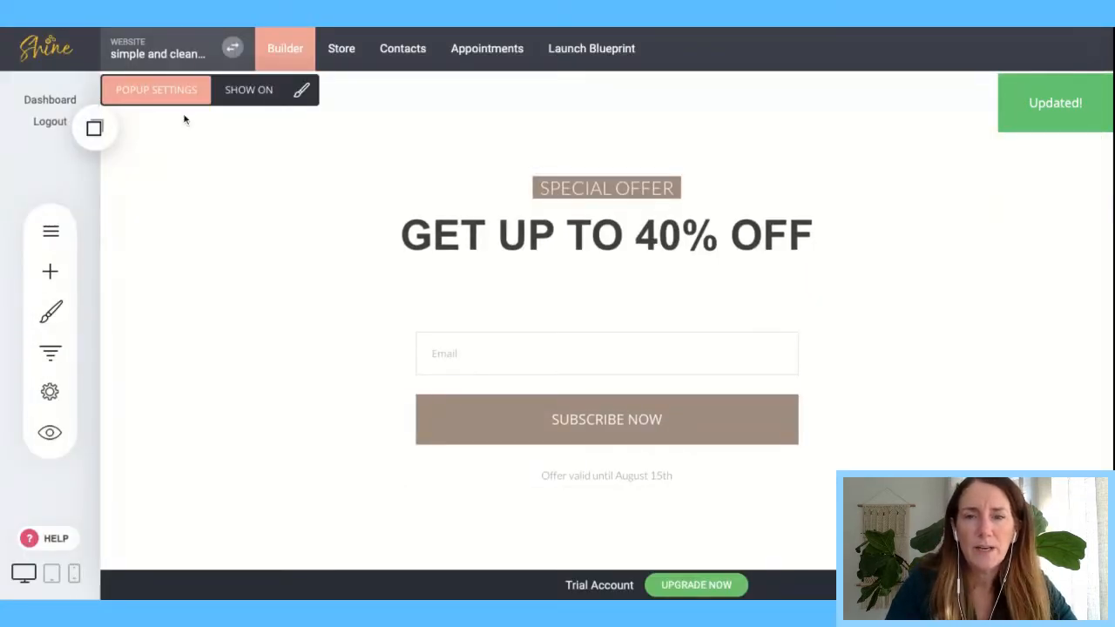
# - Replace the popup's main heading with "Get My Free Guide!"
pyautogui.click(405, 243)
pyautogui.hotkey('ctrl', 'a')
pyautogui.write('G')
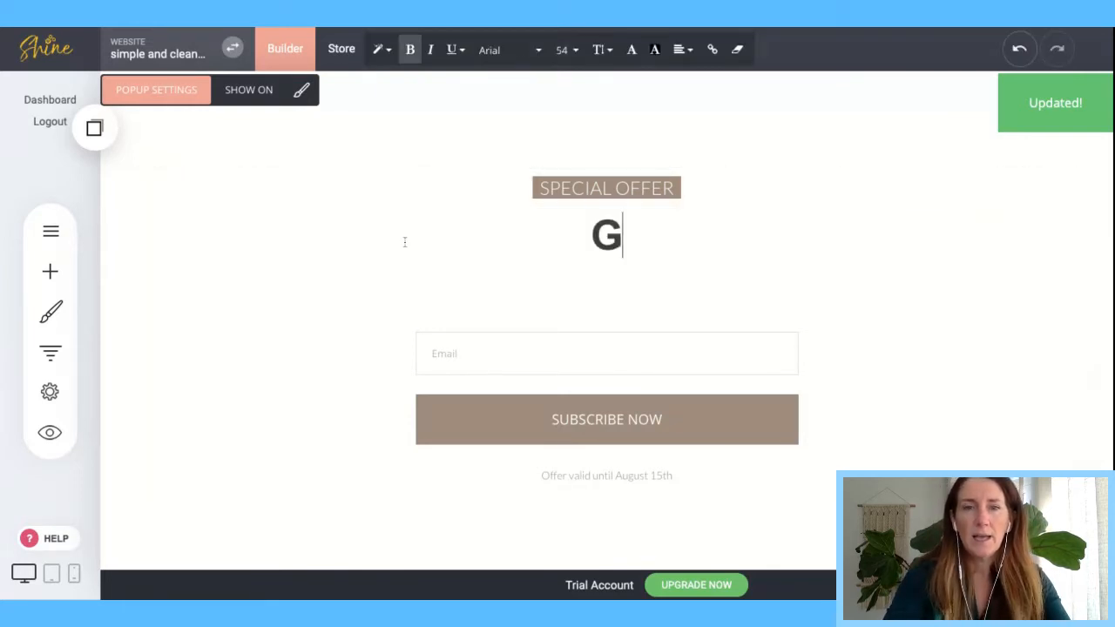
pyautogui.write('et My Free B')
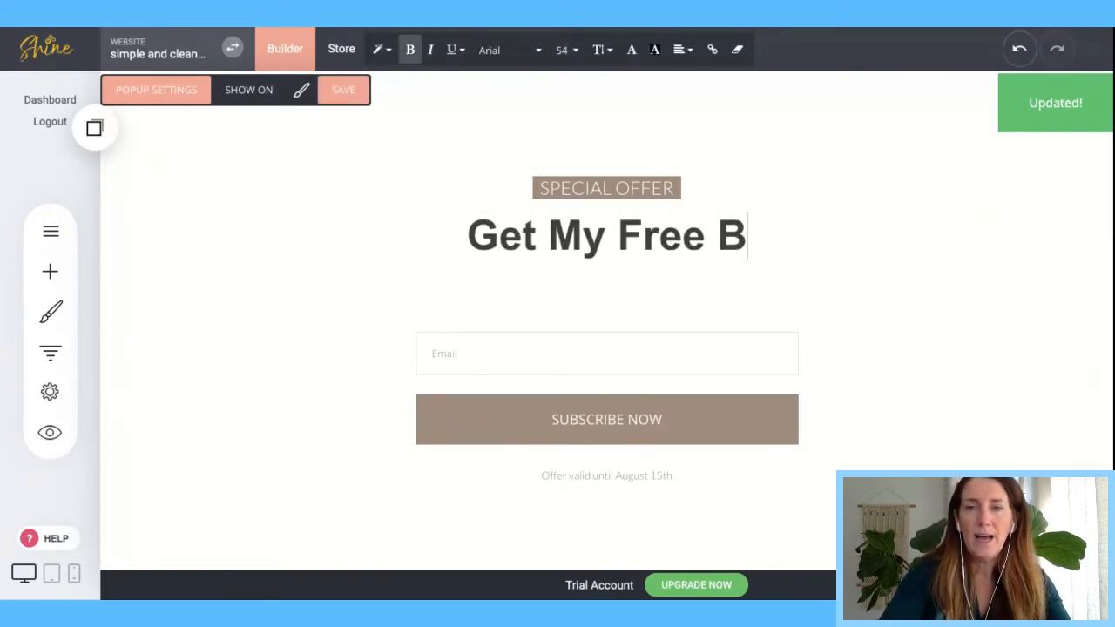
pyautogui.press('BackSpace')
pyautogui.write('Guide!')
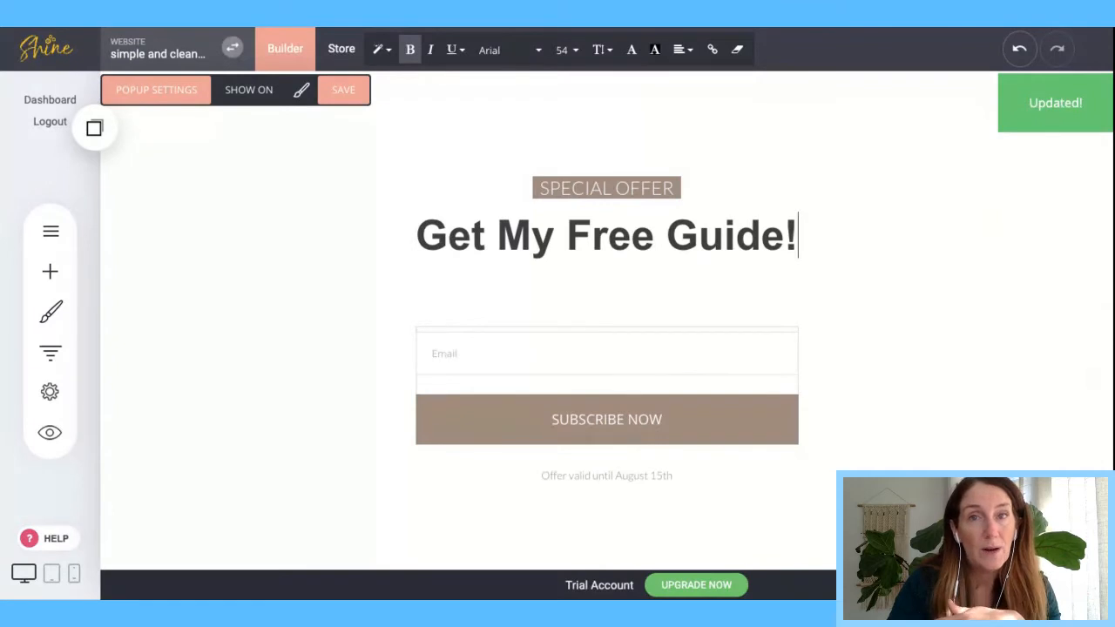
# - Add the Name CRM property to the popup form and place it above the Email field
pyautogui.click(558, 366)
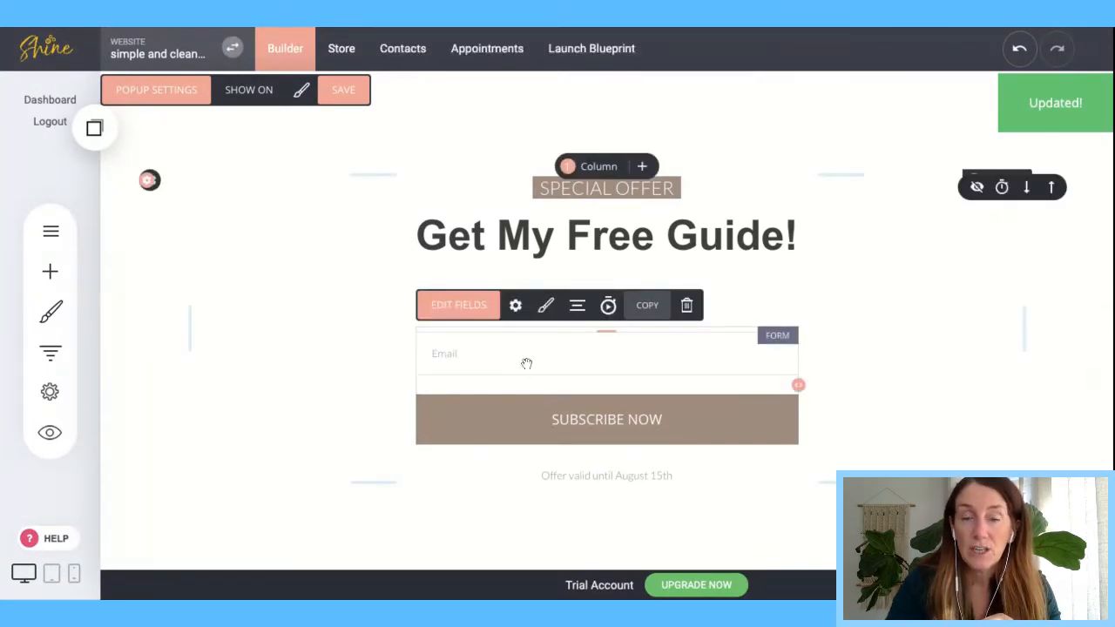
pyautogui.click(472, 307)
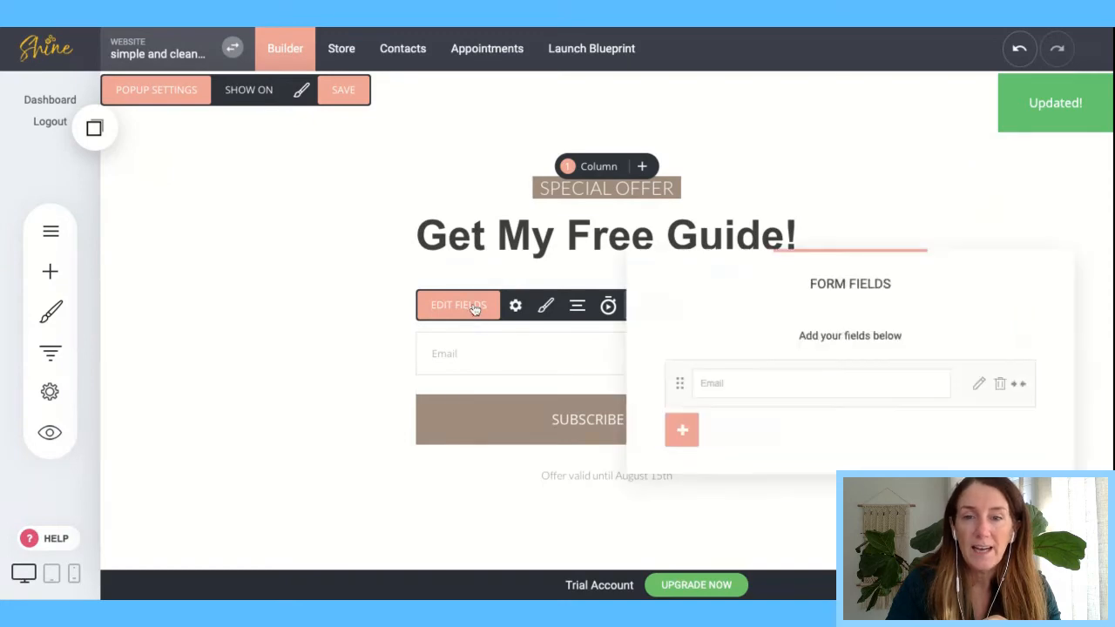
pyautogui.click(681, 430)
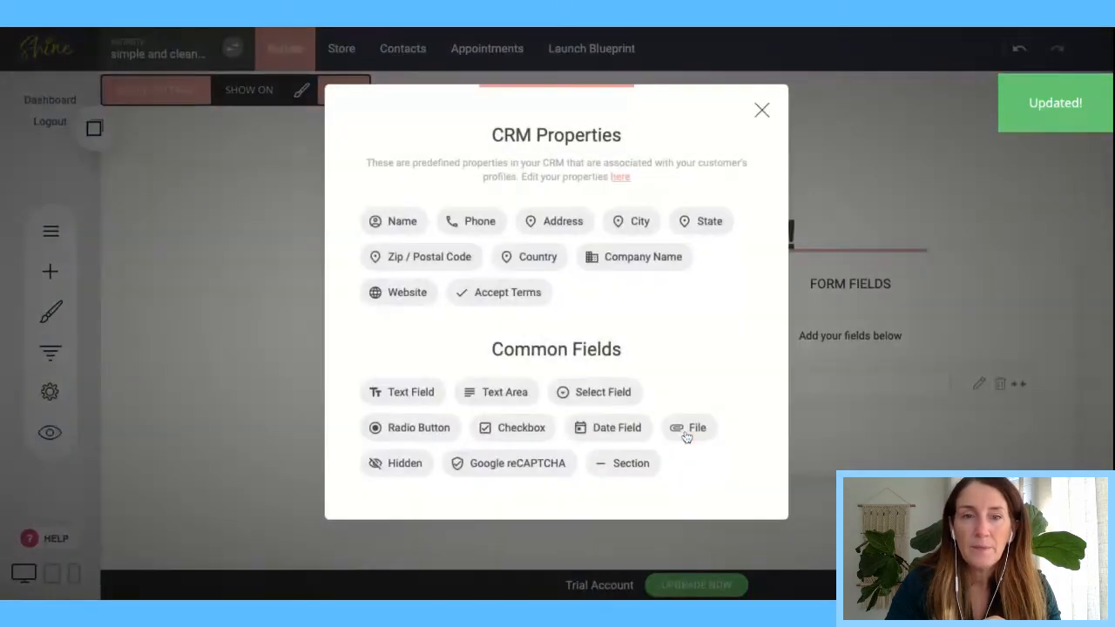
pyautogui.click(392, 220)
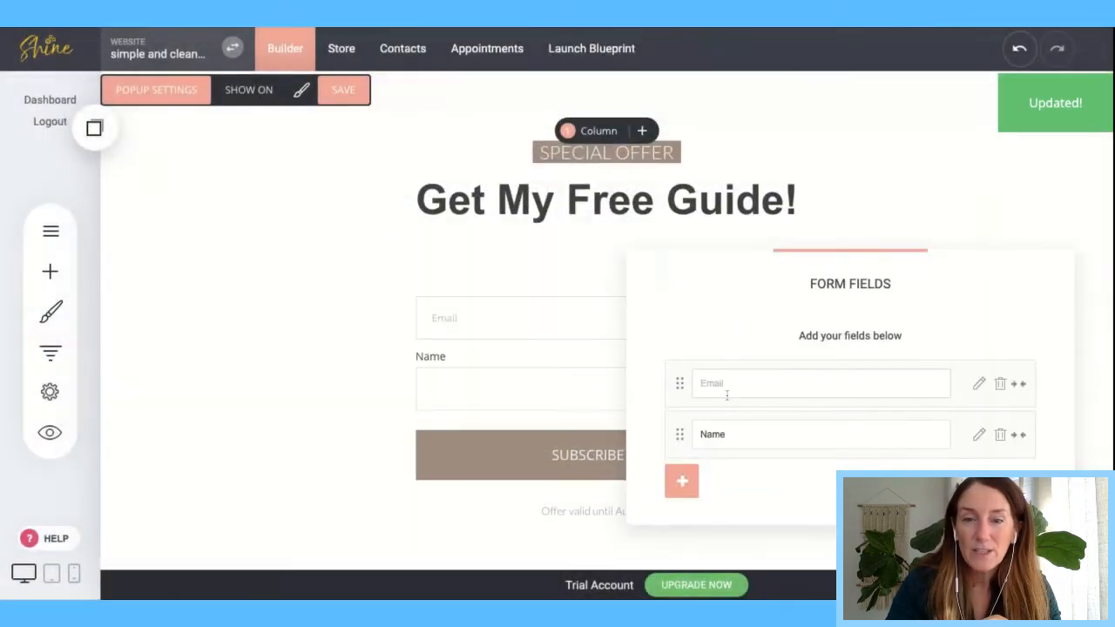
pyautogui.moveTo(681, 434); pyautogui.dragTo(679, 374)
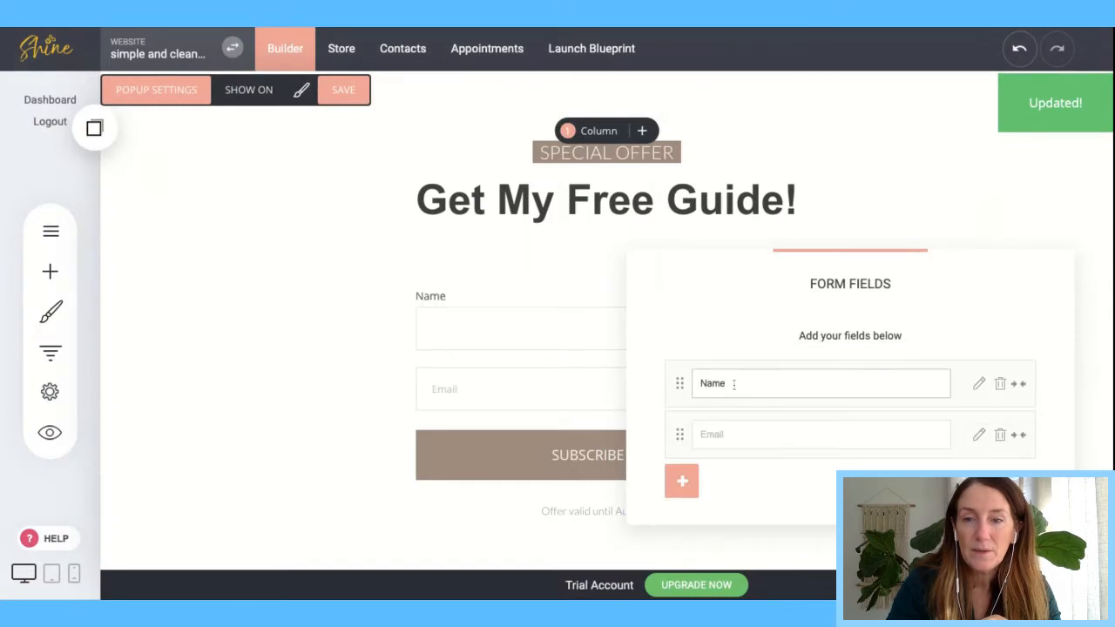
# - Set the Name field's placeholder to "Name" and clear its label
pyautogui.click(979, 384)
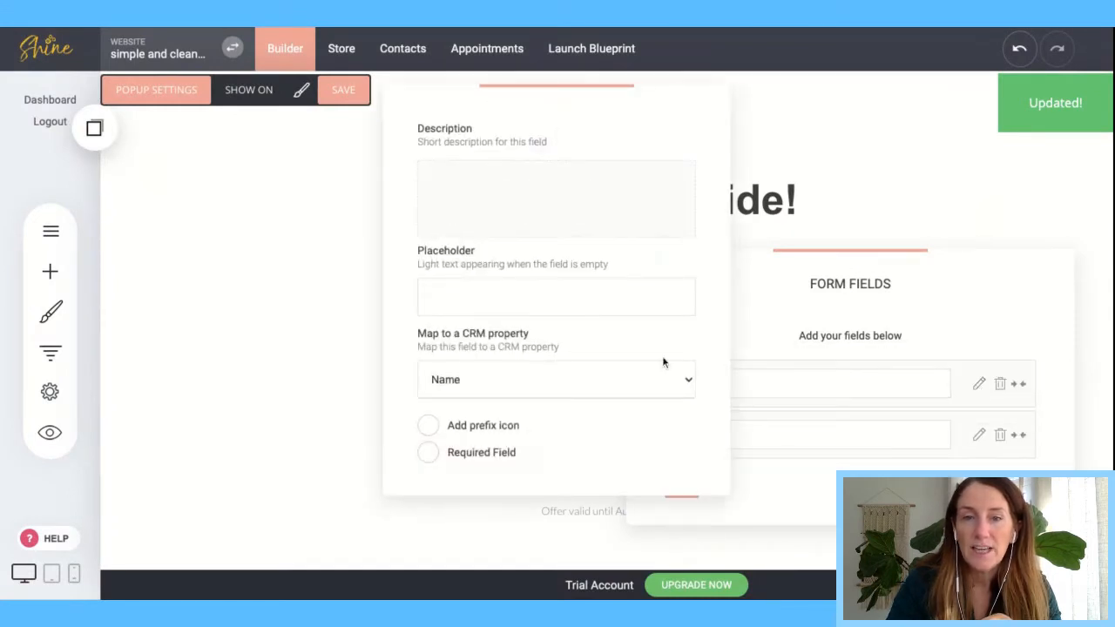
pyautogui.click(427, 293)
pyautogui.write('Name')
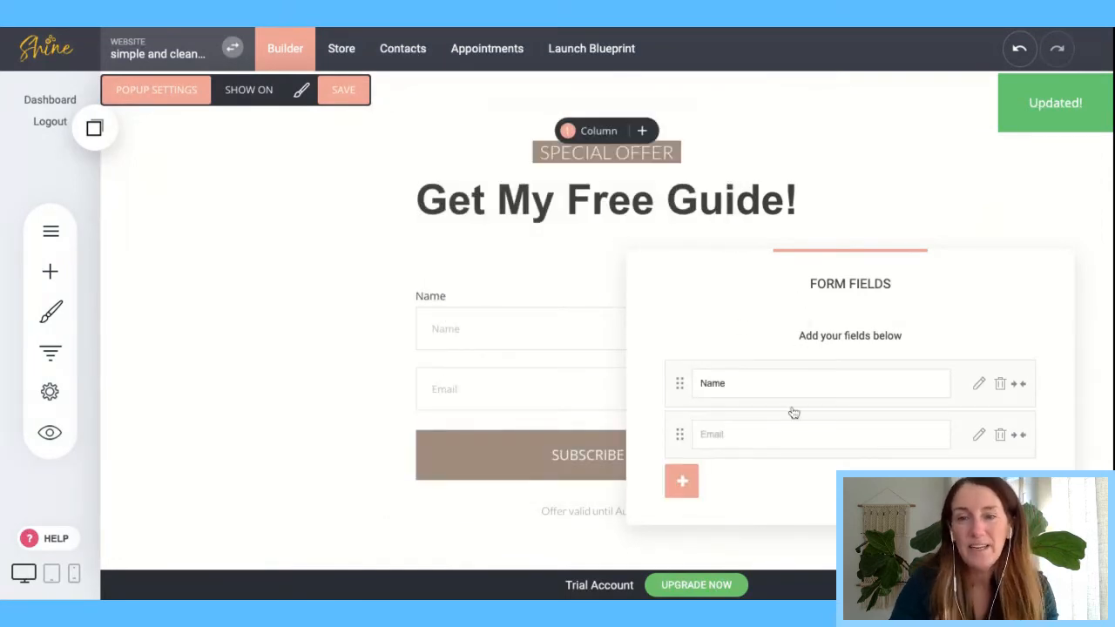
pyautogui.moveTo(725, 383); pyautogui.dragTo(655, 386)
pyautogui.press('BackSpace')
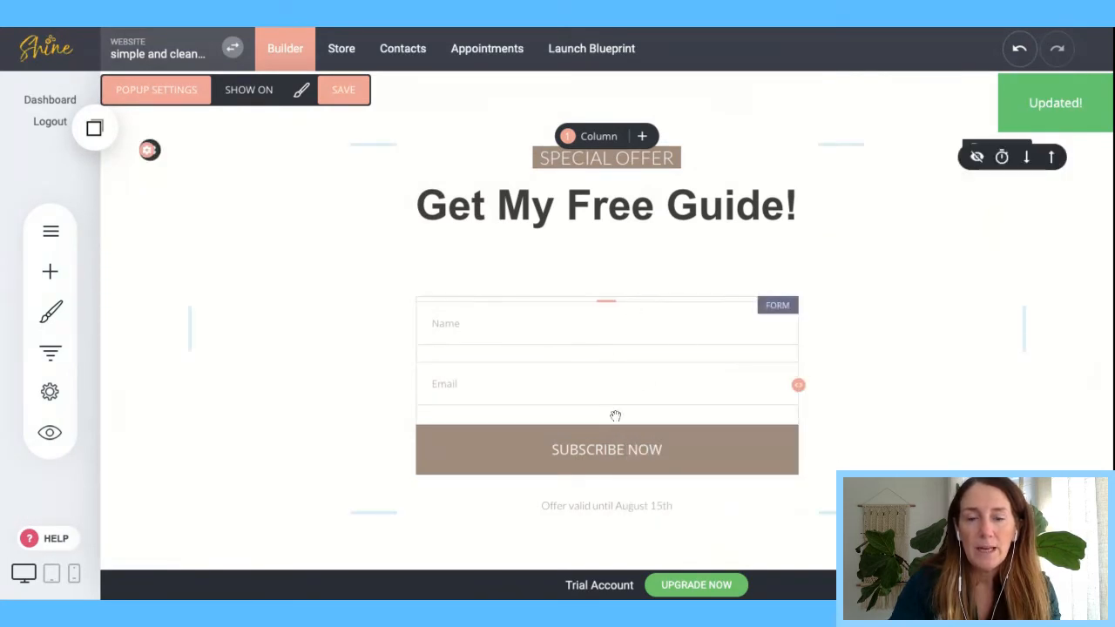
# - Look through the popup form's button styling and its list of fields for the button text option
pyautogui.click(607, 449)
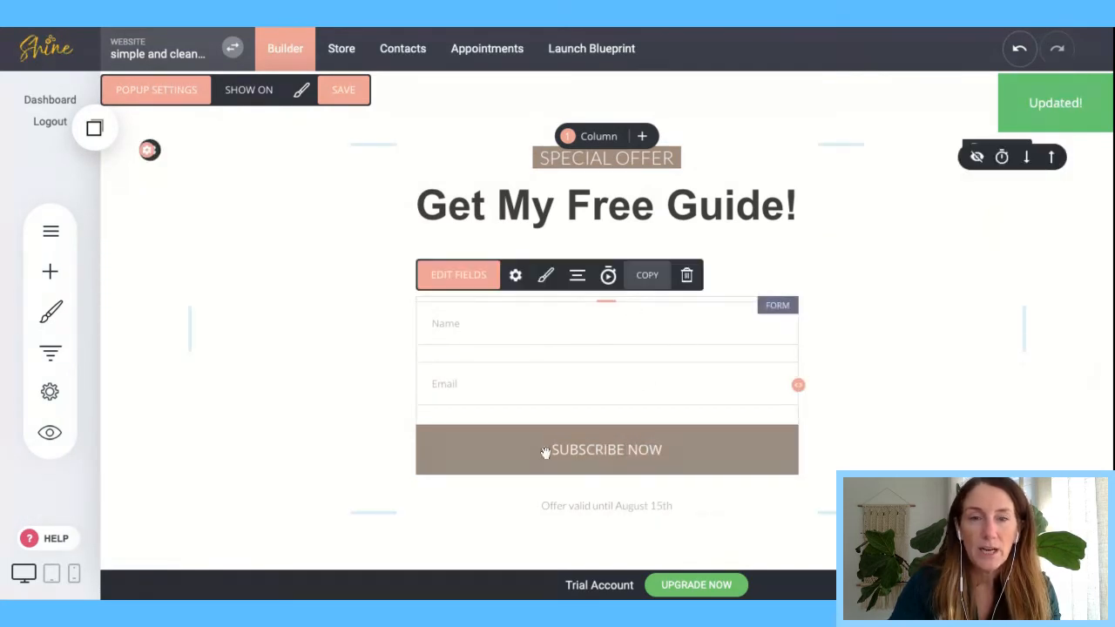
pyautogui.click(545, 276)
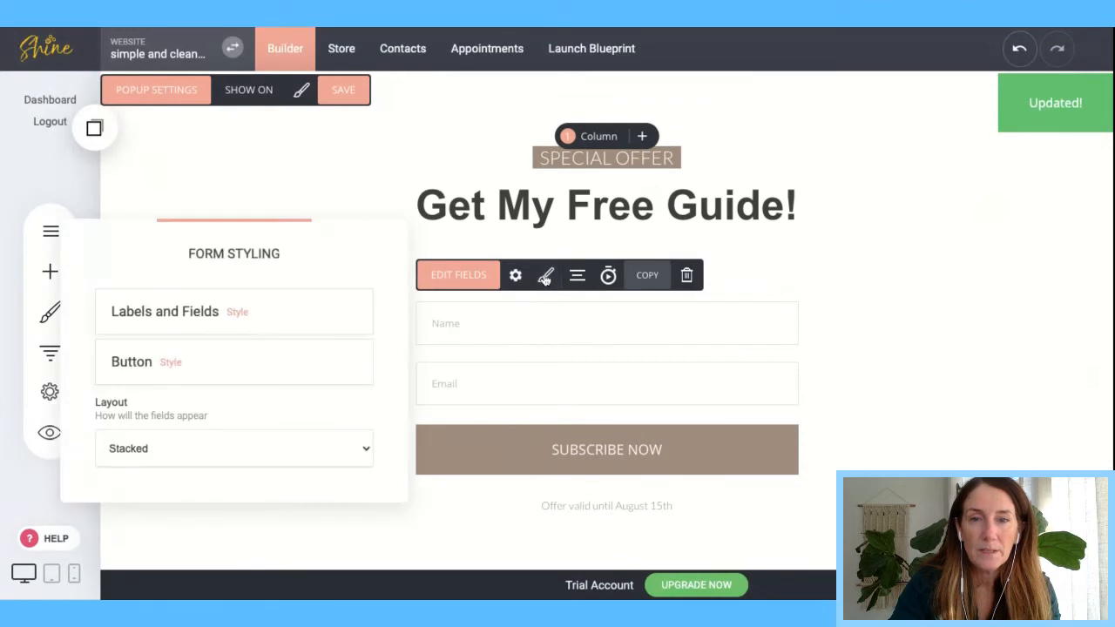
pyautogui.click(169, 362)
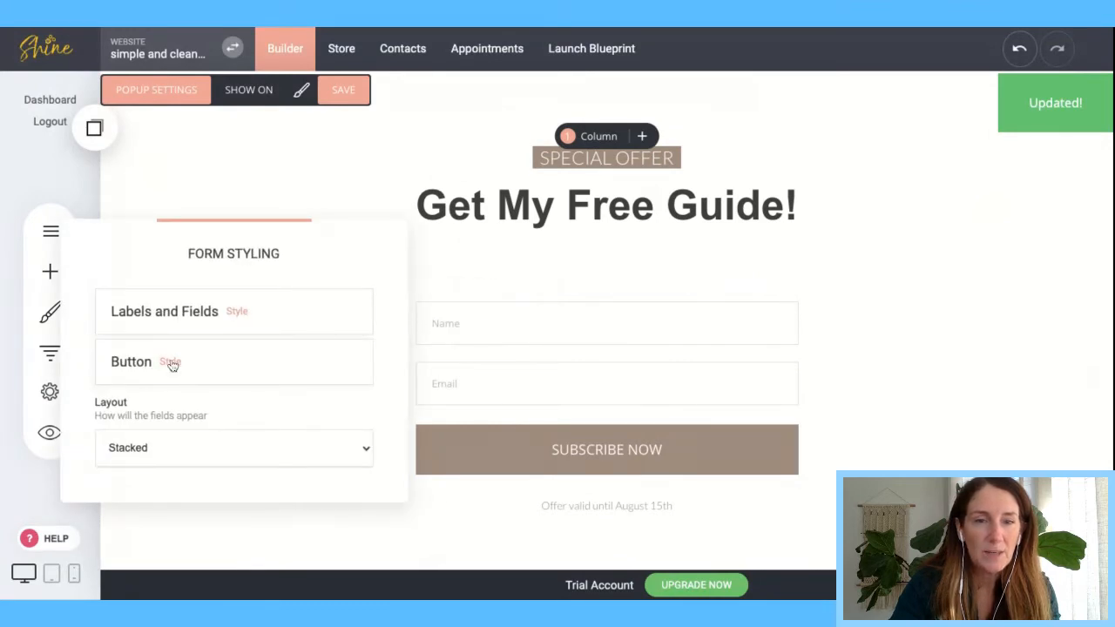
pyautogui.click(294, 186)
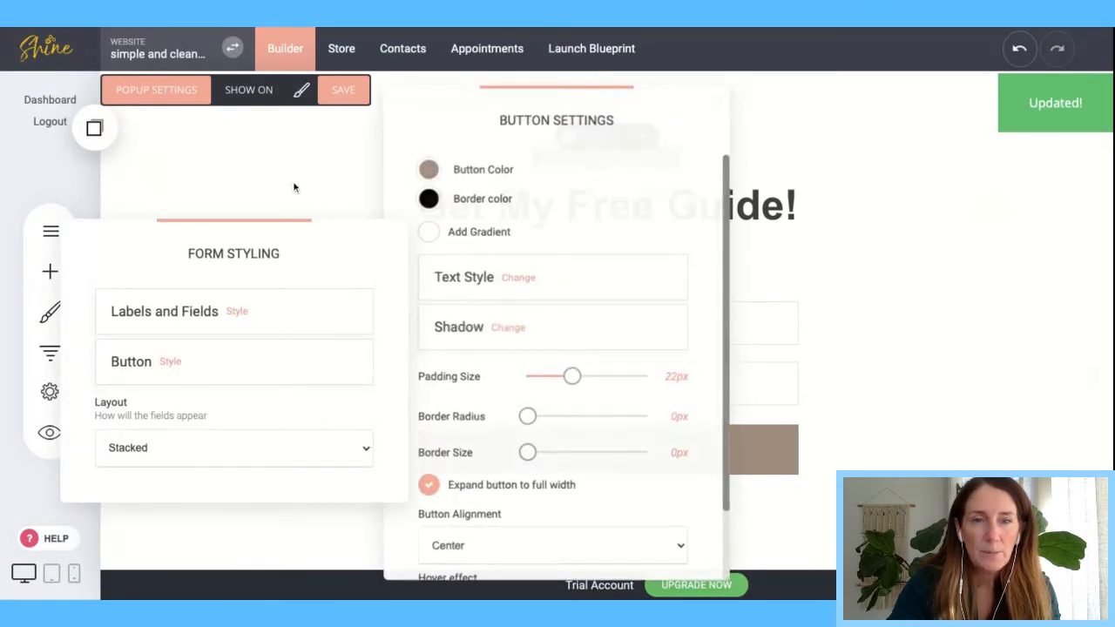
pyautogui.click(538, 346)
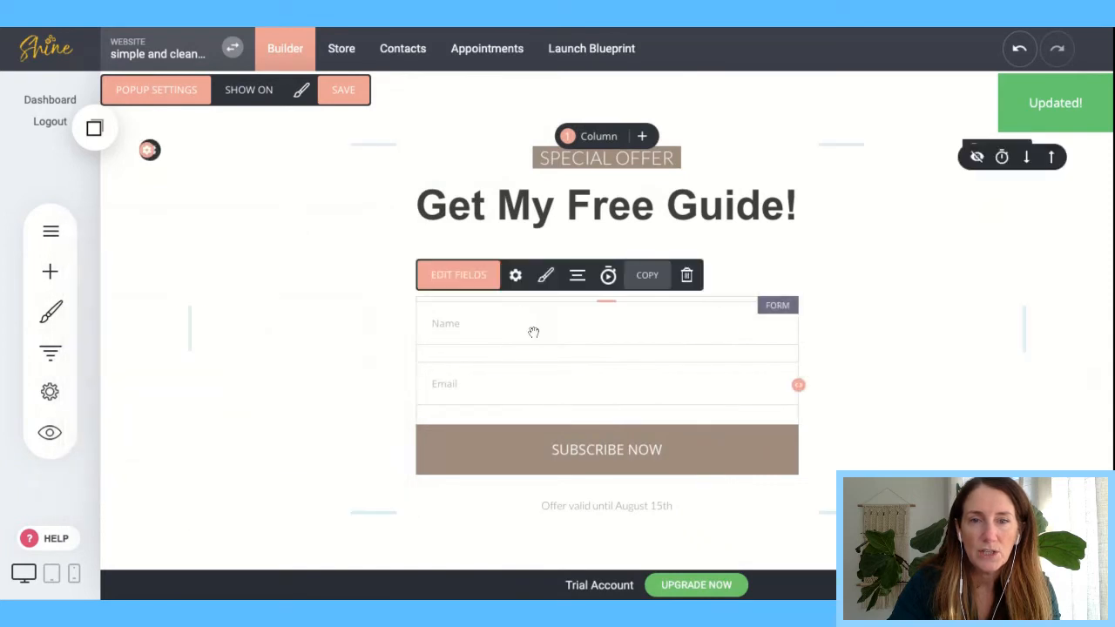
pyautogui.click(476, 277)
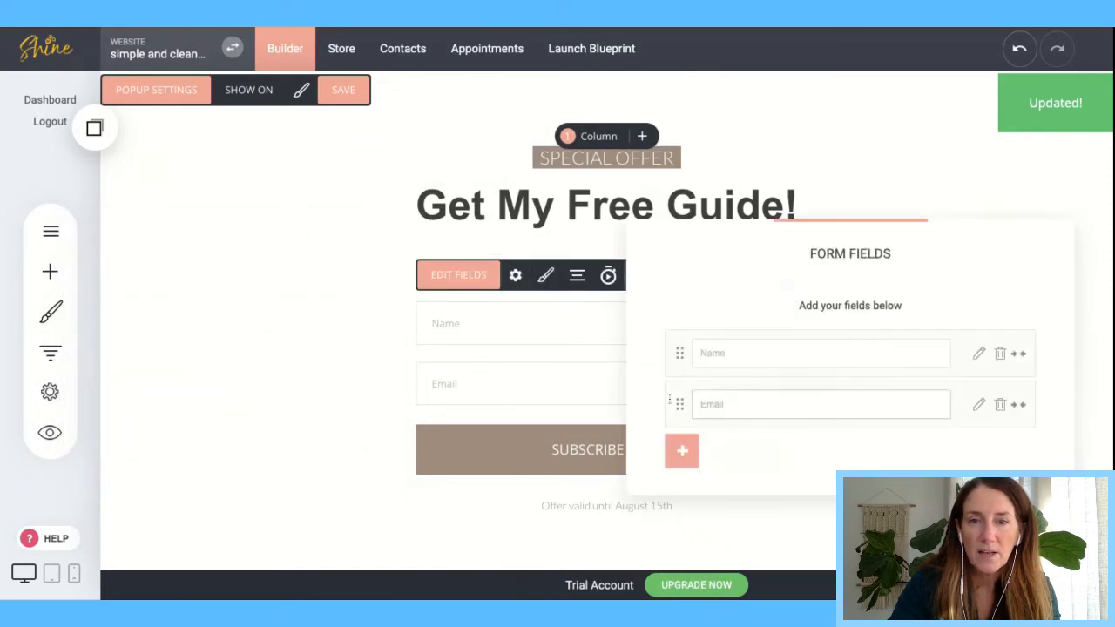
pyautogui.click(530, 374)
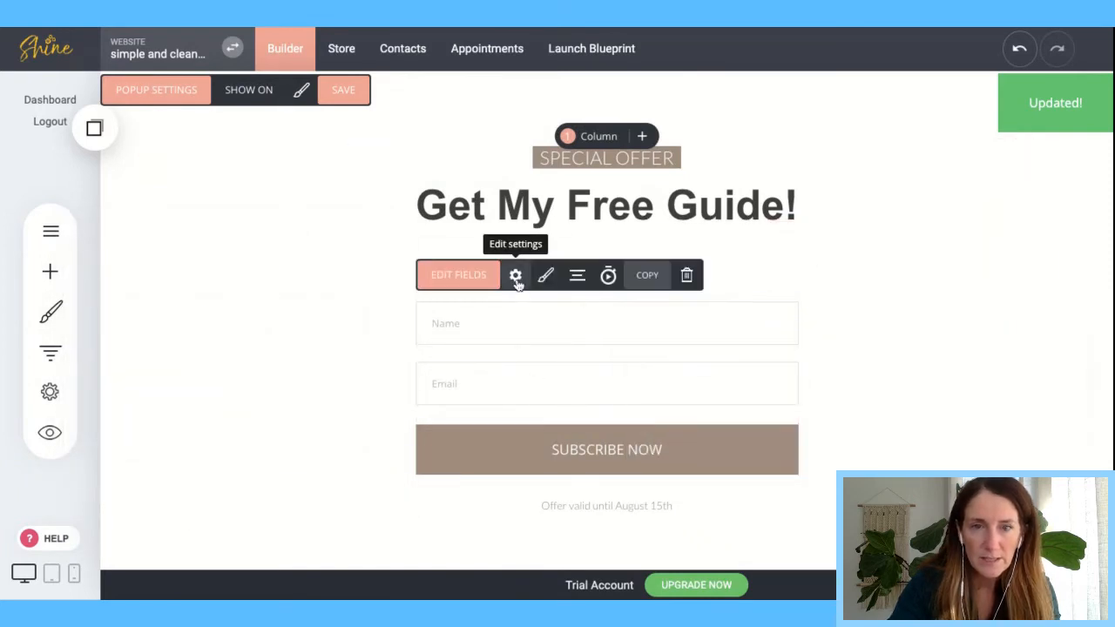
# - Set the popup form's button text to "DOWNLOAD MY FREE GUIDE"
pyautogui.click(515, 275)
pyautogui.tripleClick(188, 369)
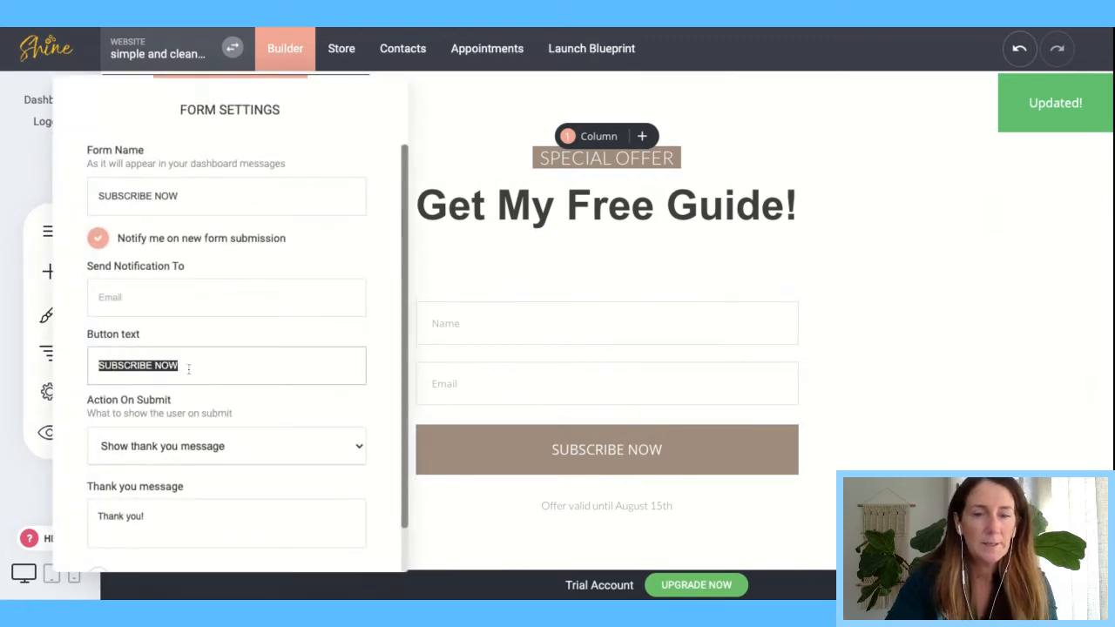
pyautogui.write('DOWNLO')
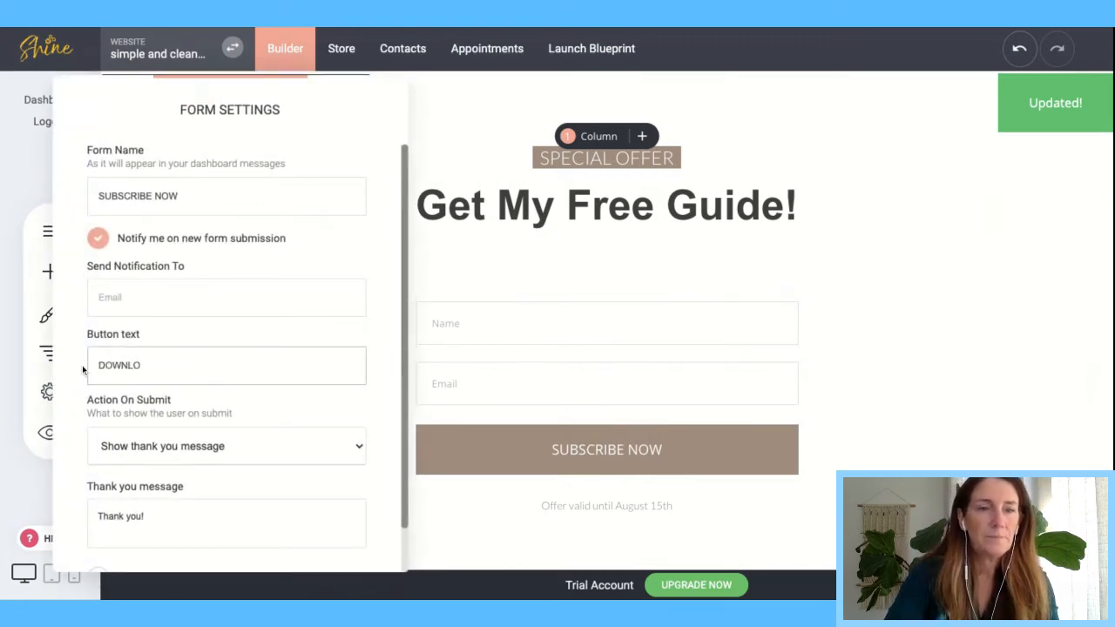
pyautogui.write('AD MY FREE GUIDE')
pyautogui.click(620, 357)
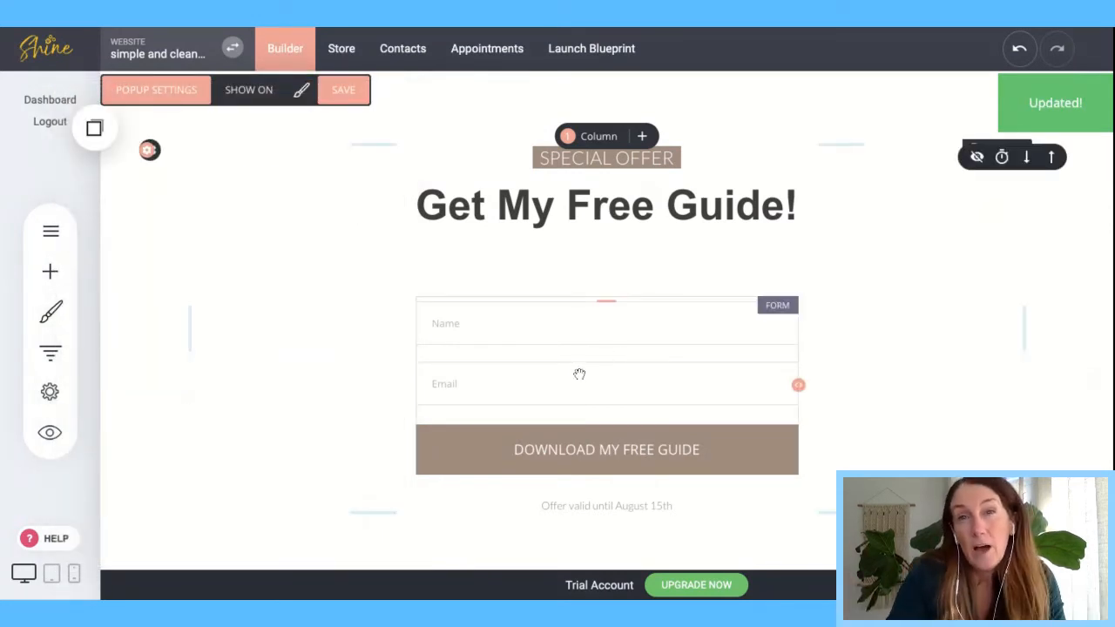
# - Name the popup "Freebie giveaway popup" in its settings
pyautogui.moveTo(557, 261)
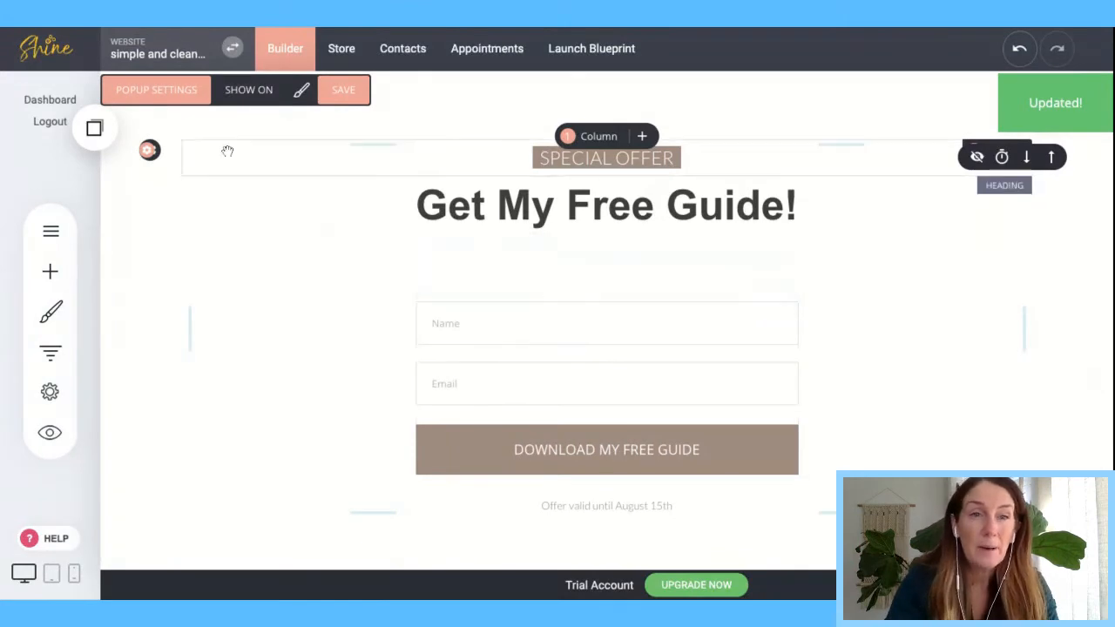
pyautogui.click(156, 90)
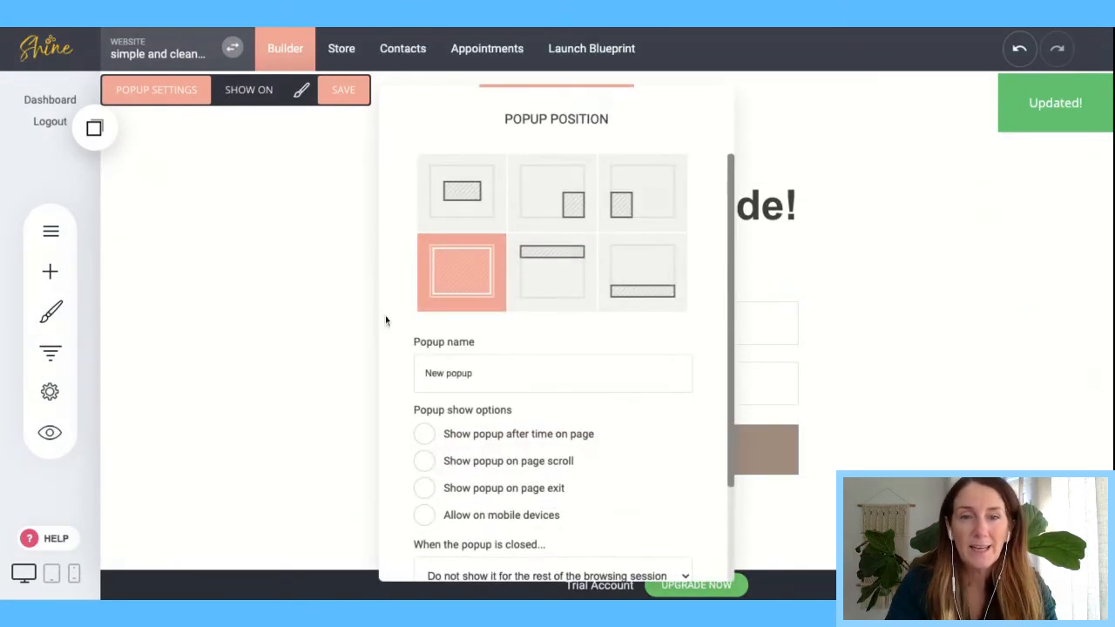
pyautogui.doubleClick(482, 379)
pyautogui.click(482, 379)
pyautogui.write('Freebie giveaw')
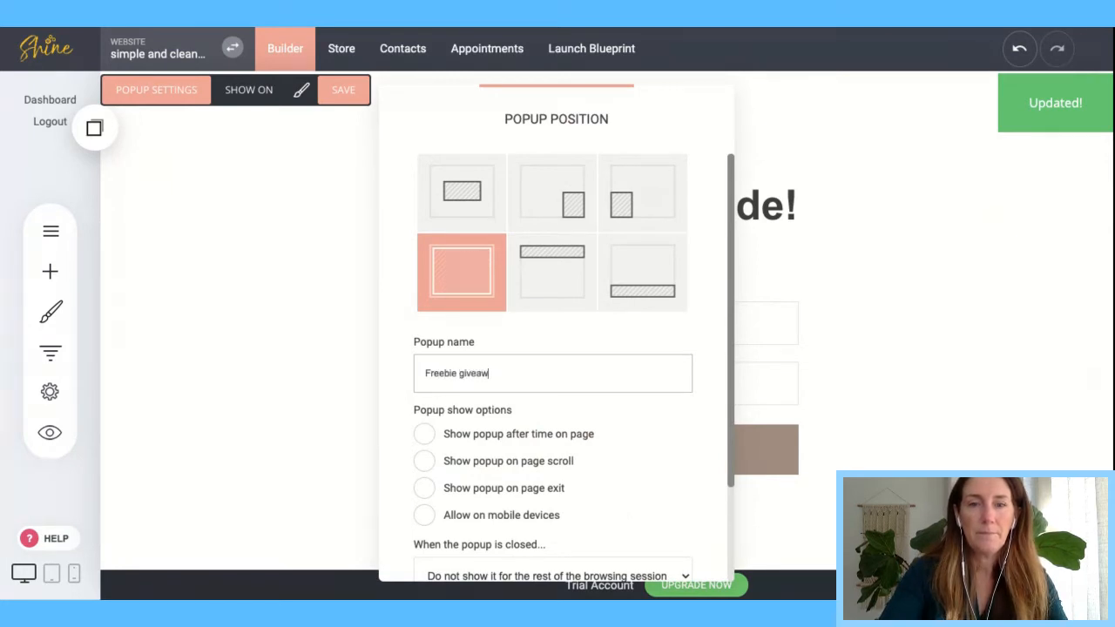
pyautogui.write('up')
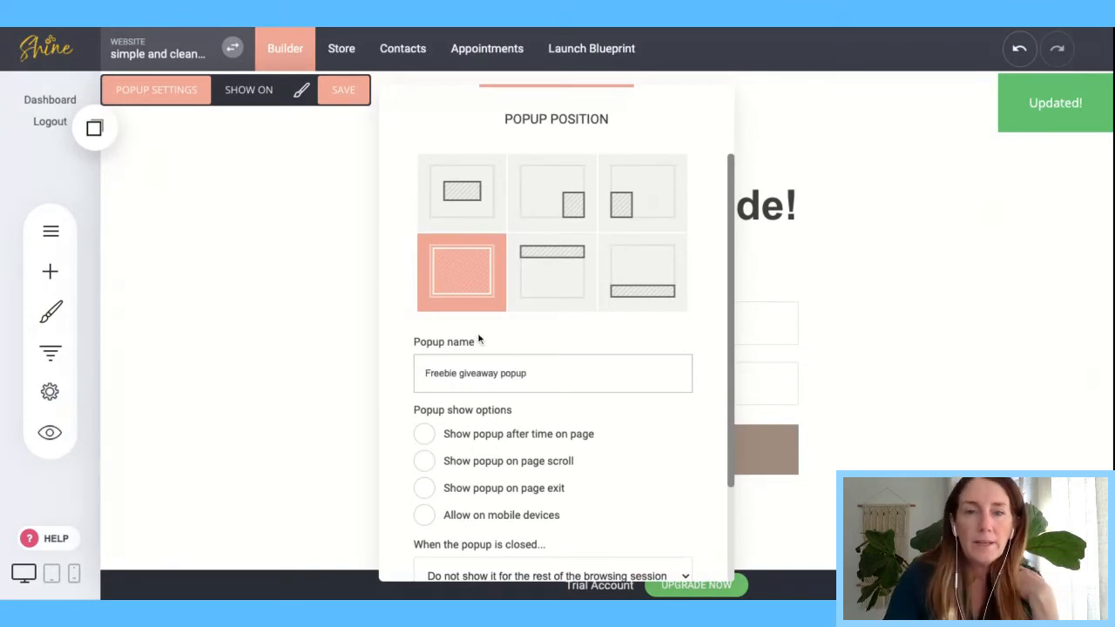
# - Try out the different popup positions and choose the centered box layout
pyautogui.click(460, 204)
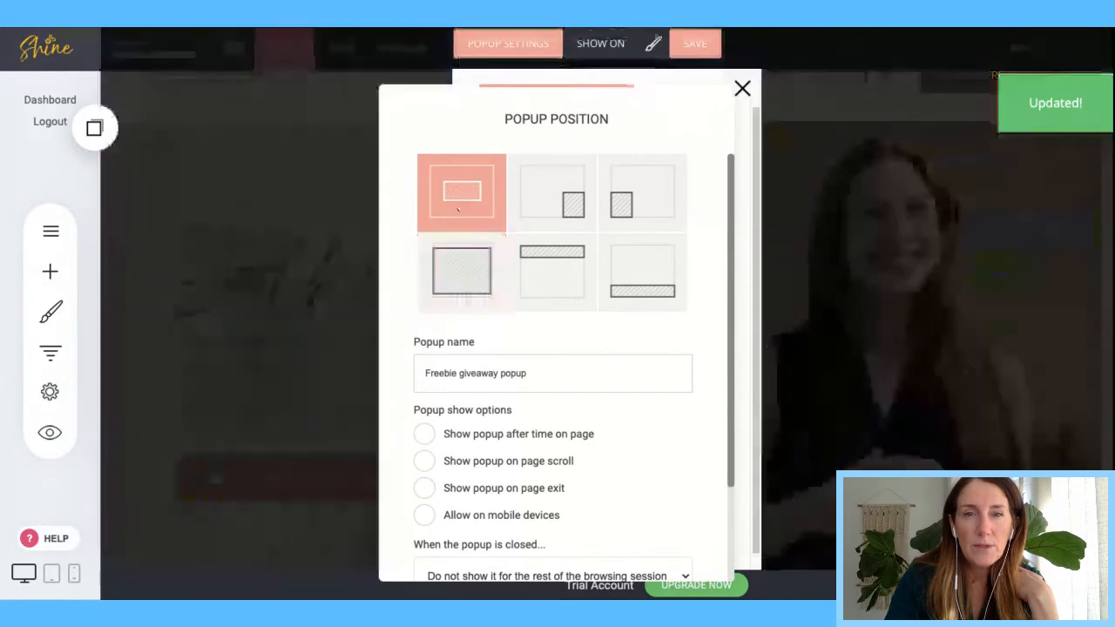
pyautogui.click(579, 198)
pyautogui.click(618, 195)
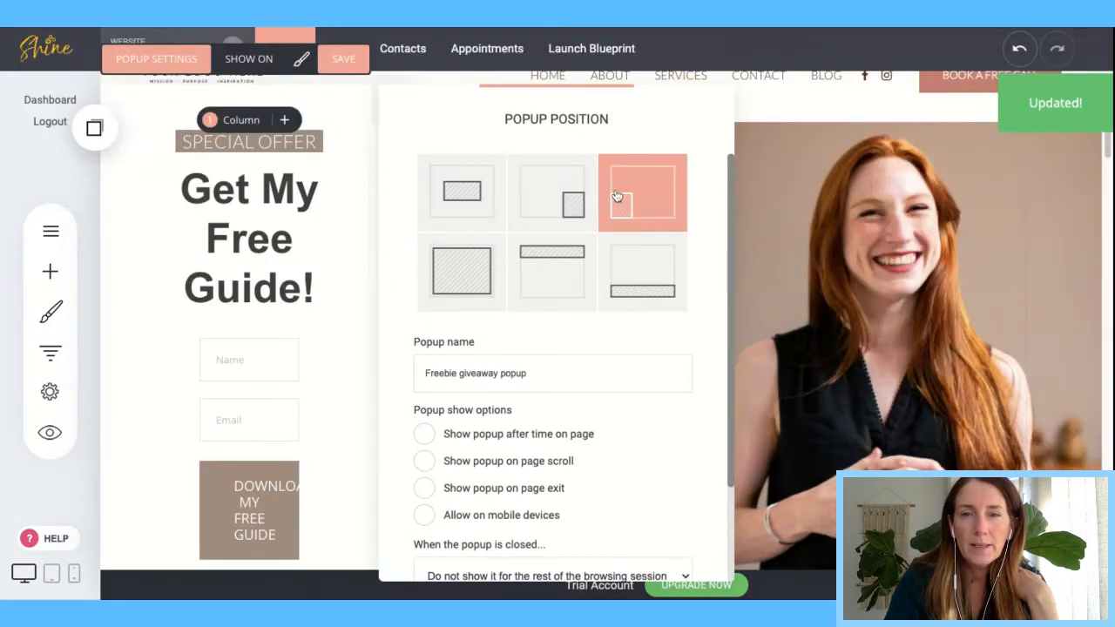
pyautogui.click(632, 274)
pyautogui.click(548, 273)
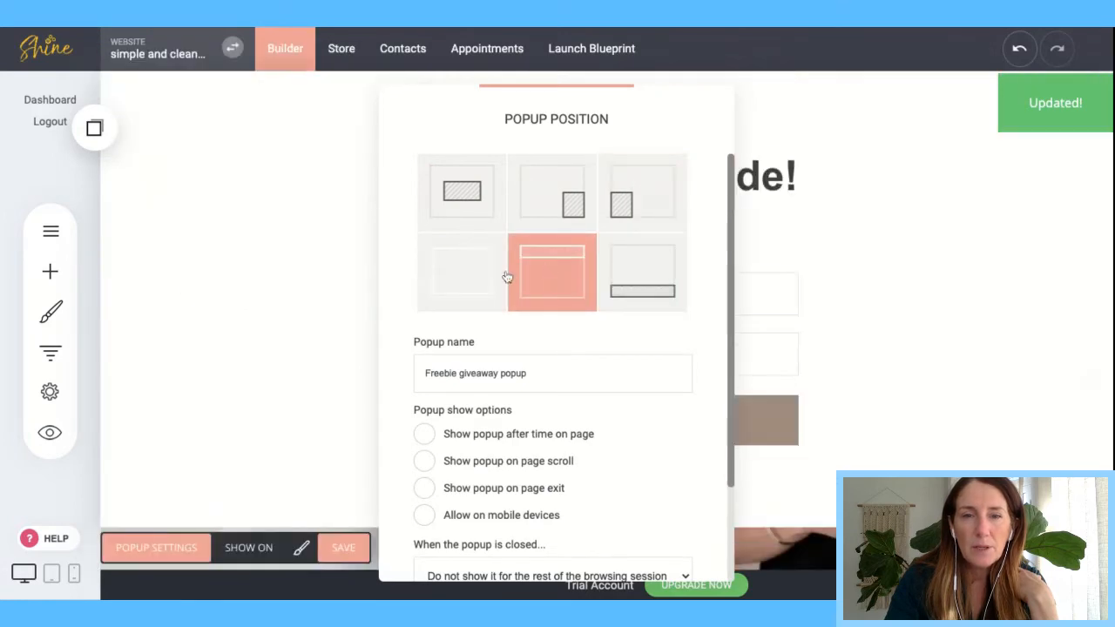
pyautogui.click(471, 199)
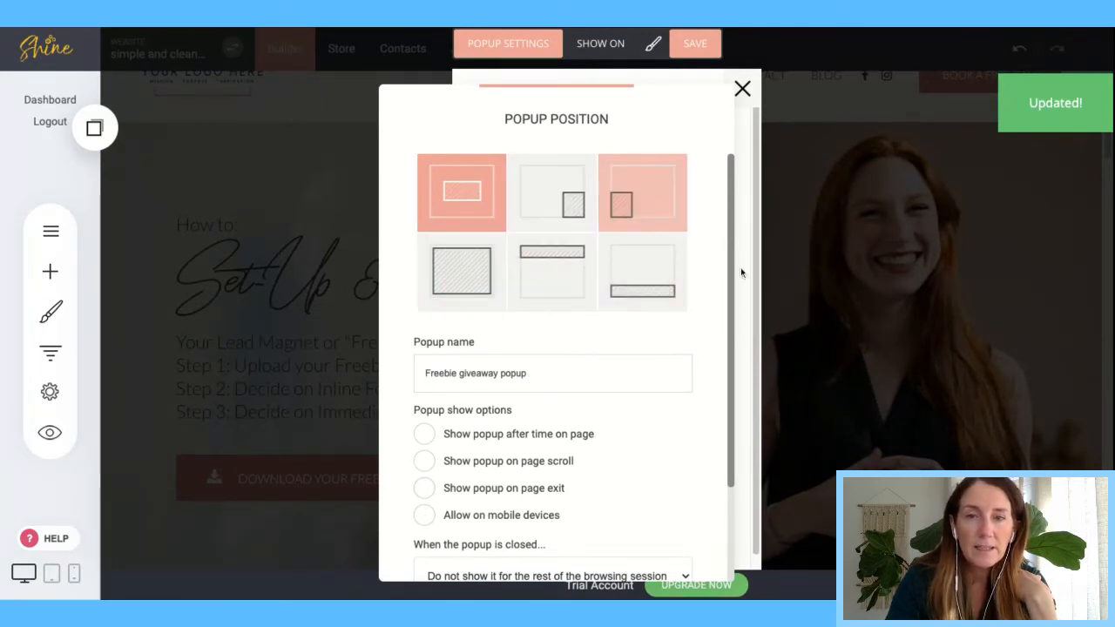
pyautogui.click(870, 233)
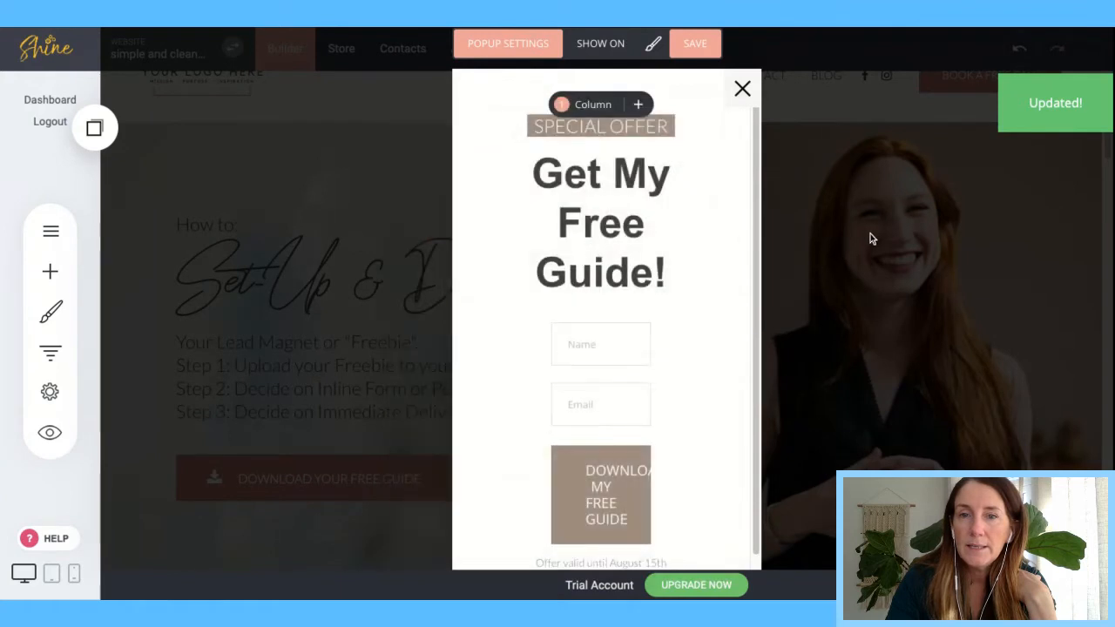
# - Reduce the popup's padding to 15px and widen the popup until its heading fits on one line
pyautogui.click(653, 43)
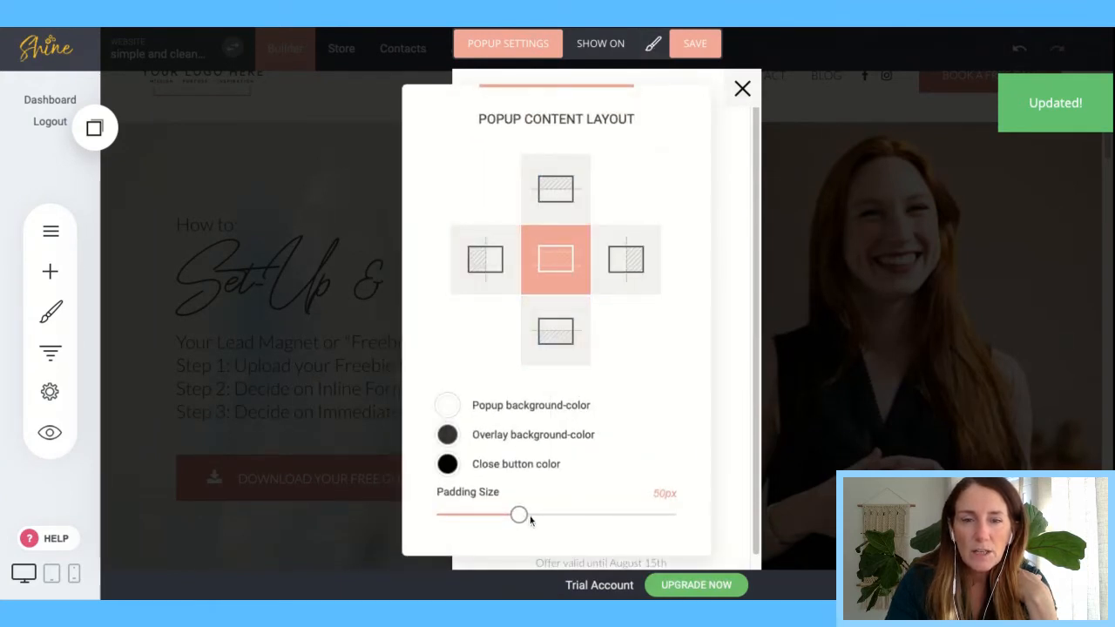
pyautogui.moveTo(520, 516); pyautogui.dragTo(462, 514)
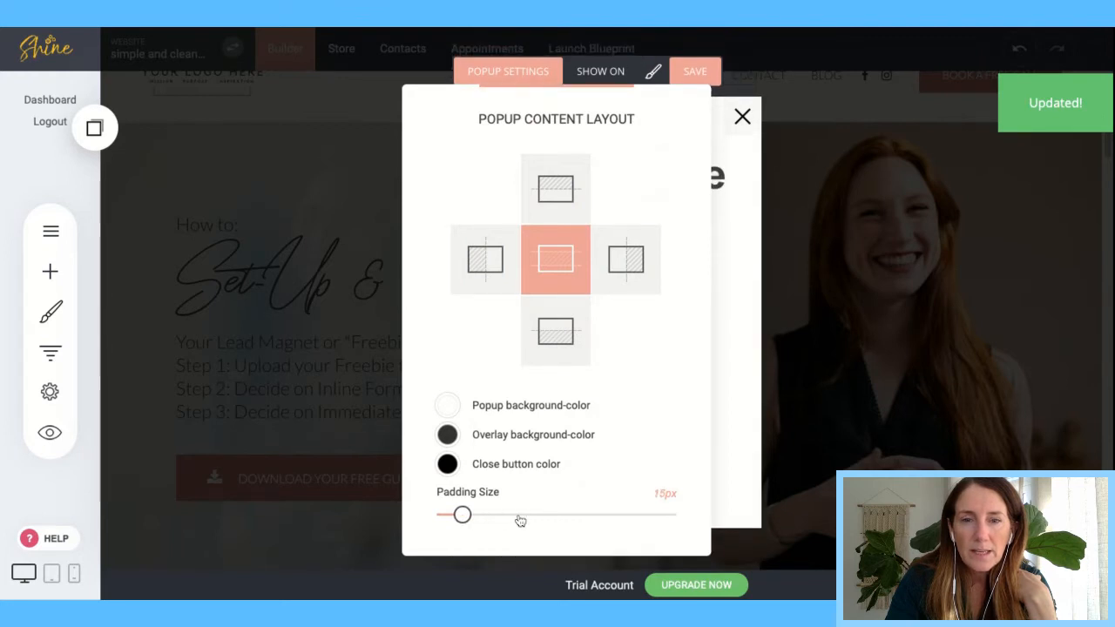
pyautogui.click(880, 277)
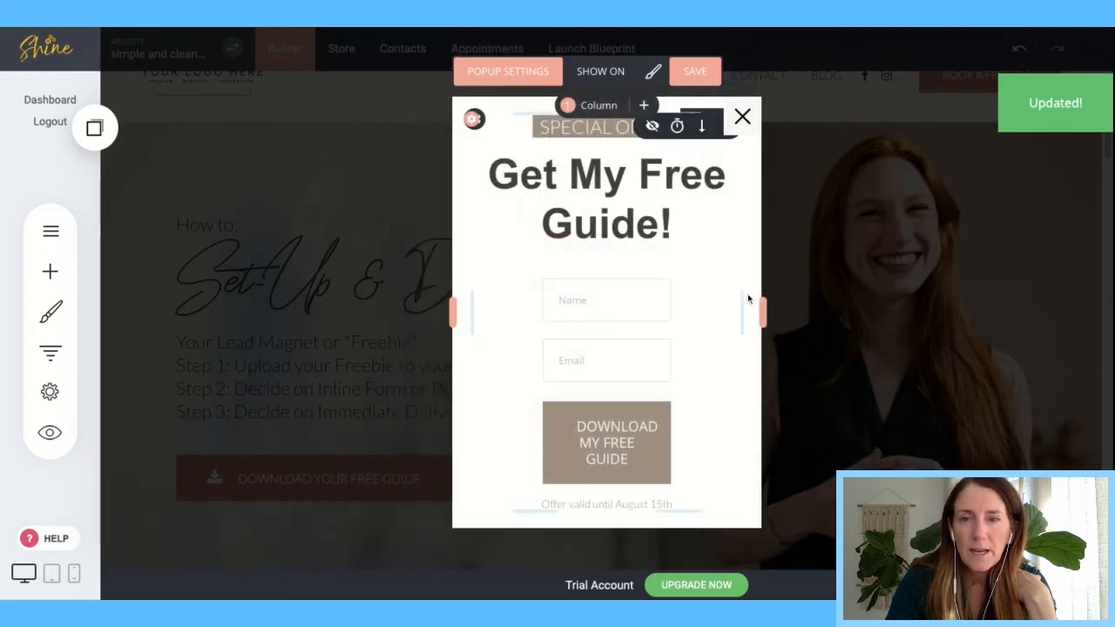
pyautogui.moveTo(763, 308); pyautogui.dragTo(899, 308)
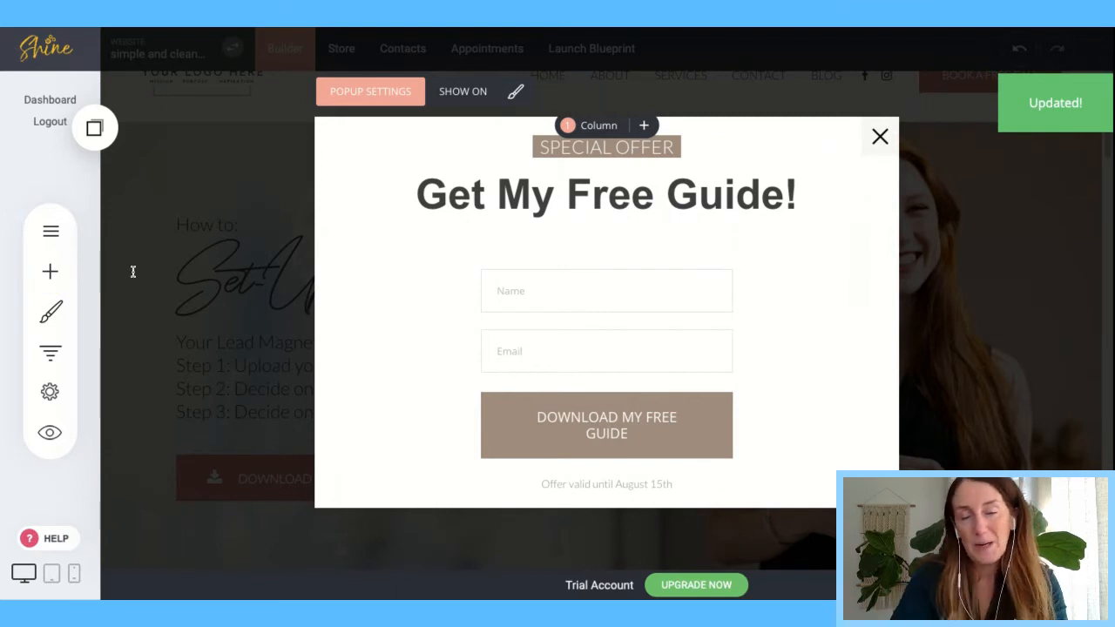
# - Add a new form widget under the popup's heading and delete its Subject and Message fields
pyautogui.click(50, 272)
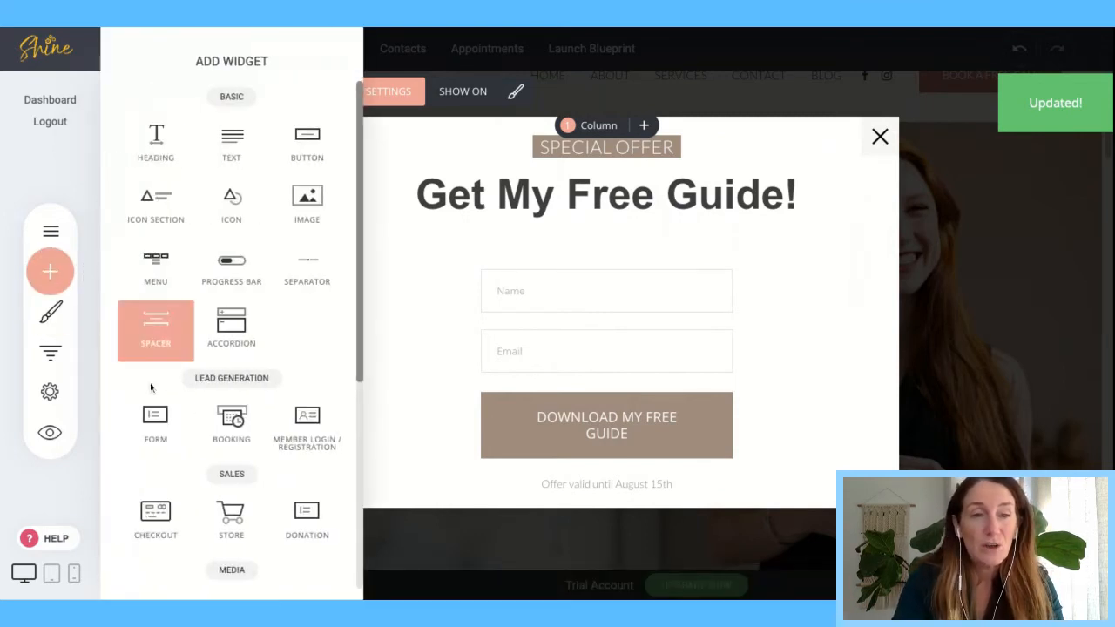
pyautogui.moveTo(150, 423); pyautogui.dragTo(575, 248)
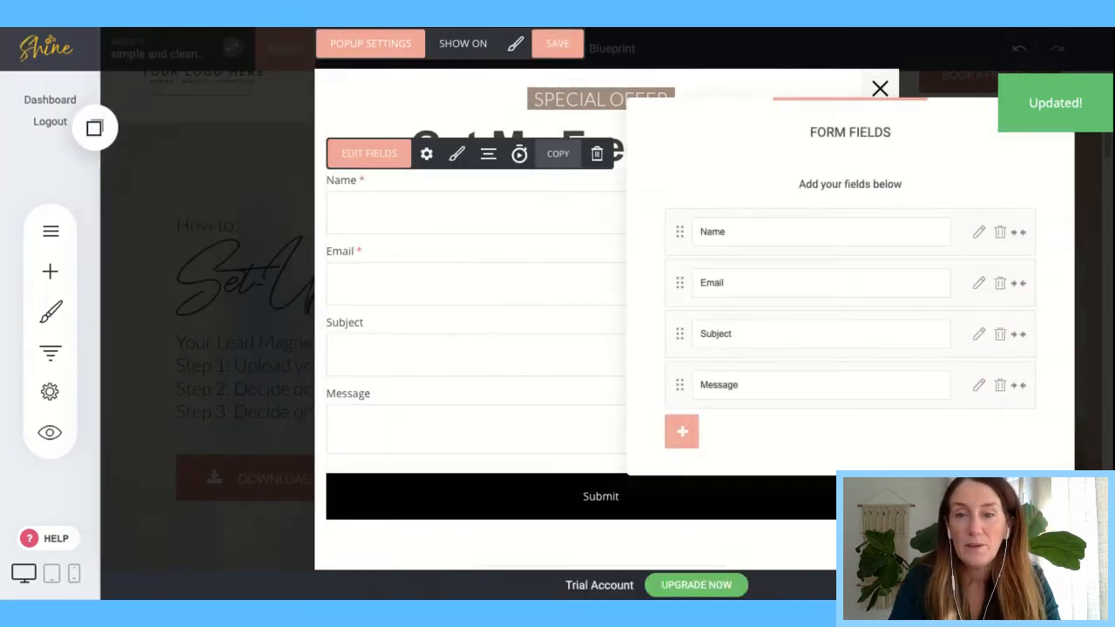
pyautogui.click(1000, 334)
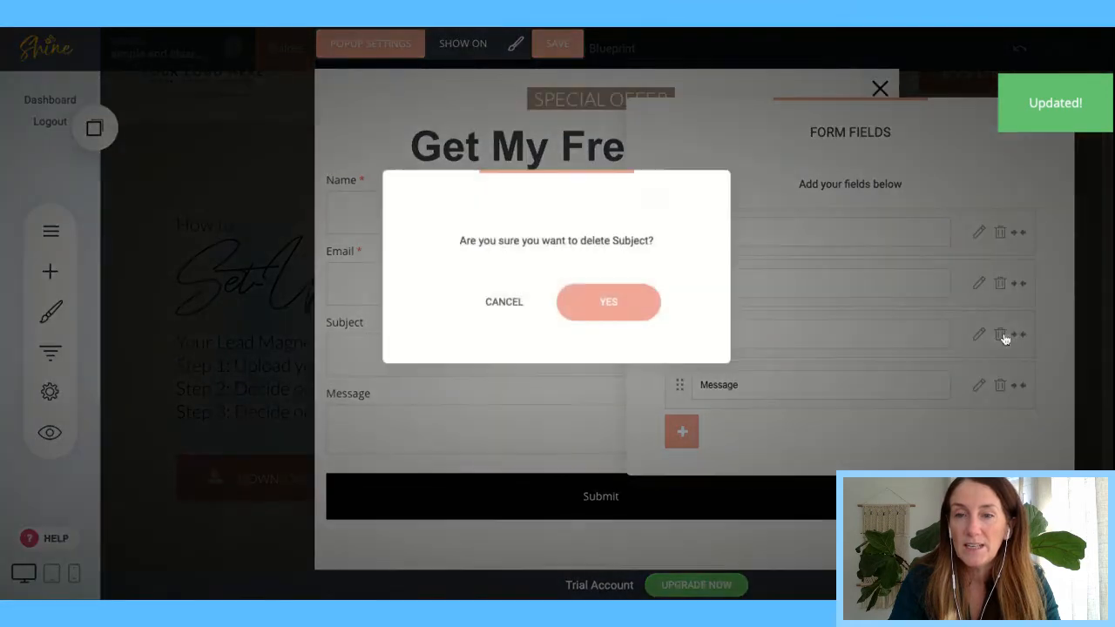
pyautogui.click(599, 301)
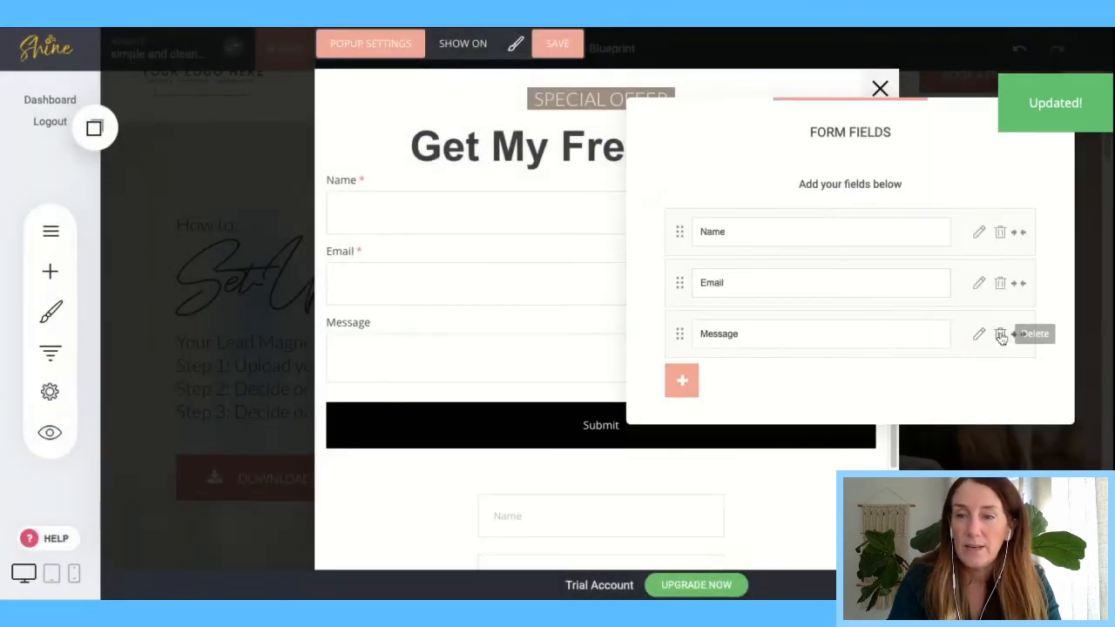
pyautogui.click(1001, 336)
pyautogui.click(566, 307)
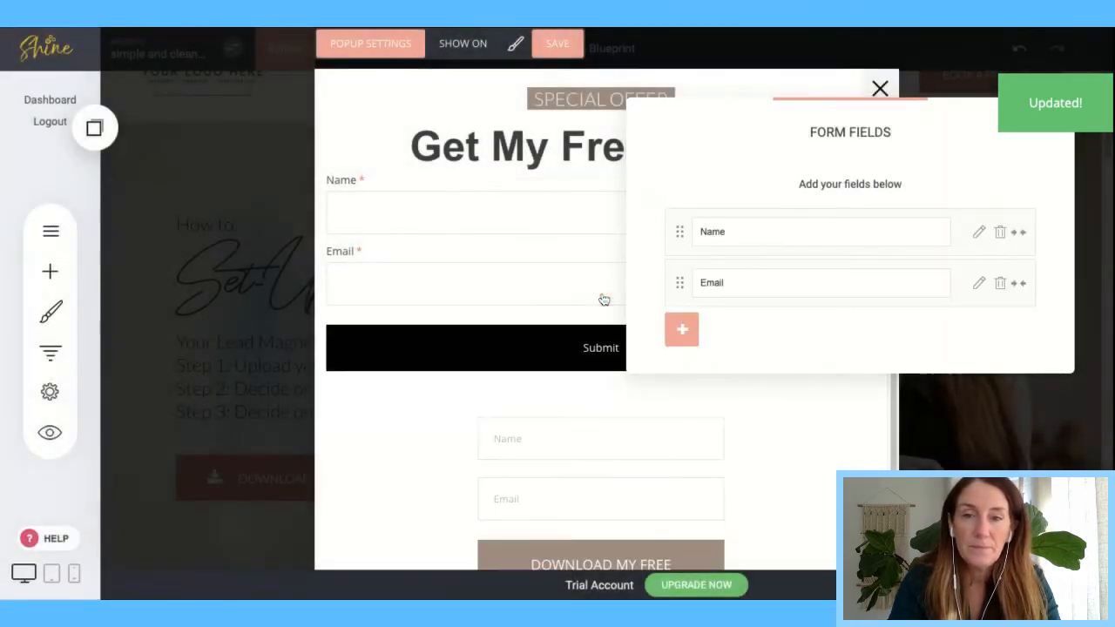
pyautogui.click(532, 290)
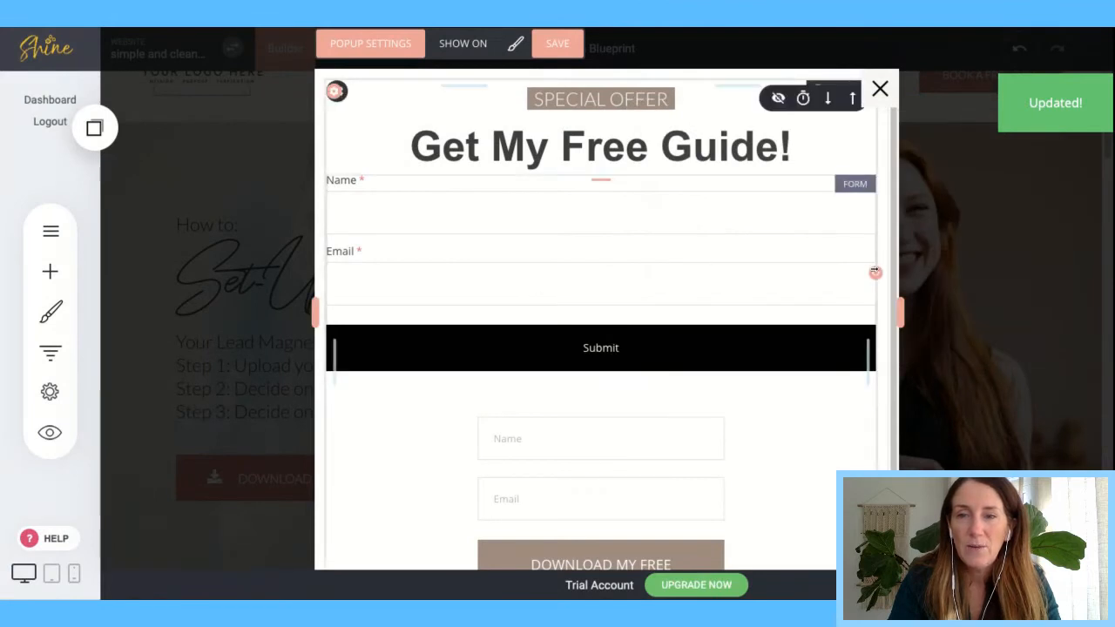
# - Narrow the new form to about the heading's width and center-align it in the popup
pyautogui.moveTo(875, 272); pyautogui.dragTo(711, 272)
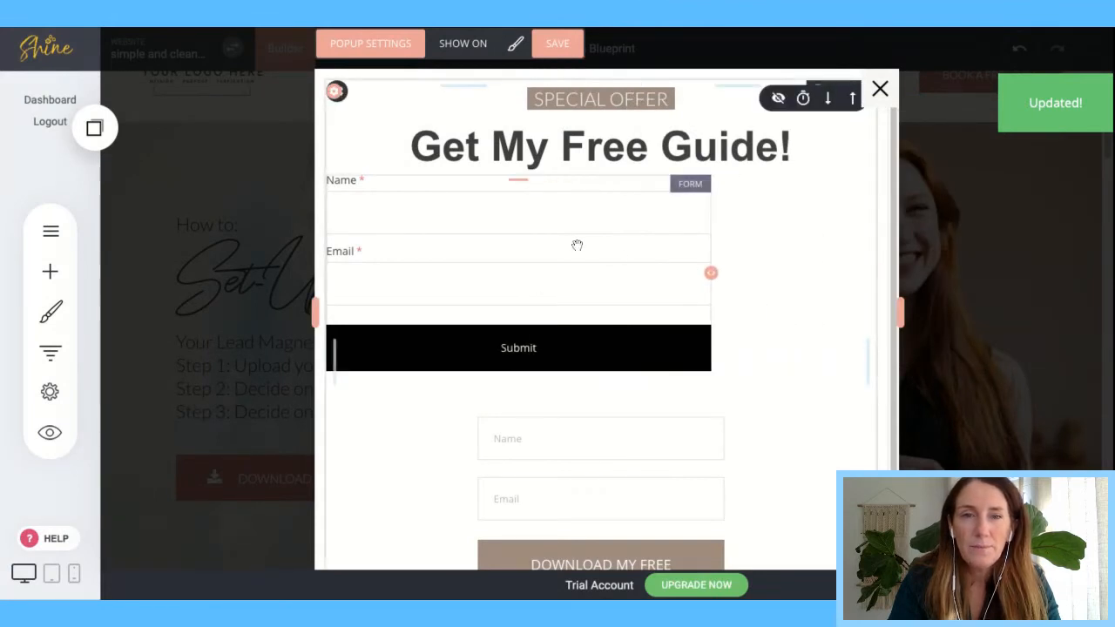
pyautogui.click(487, 153)
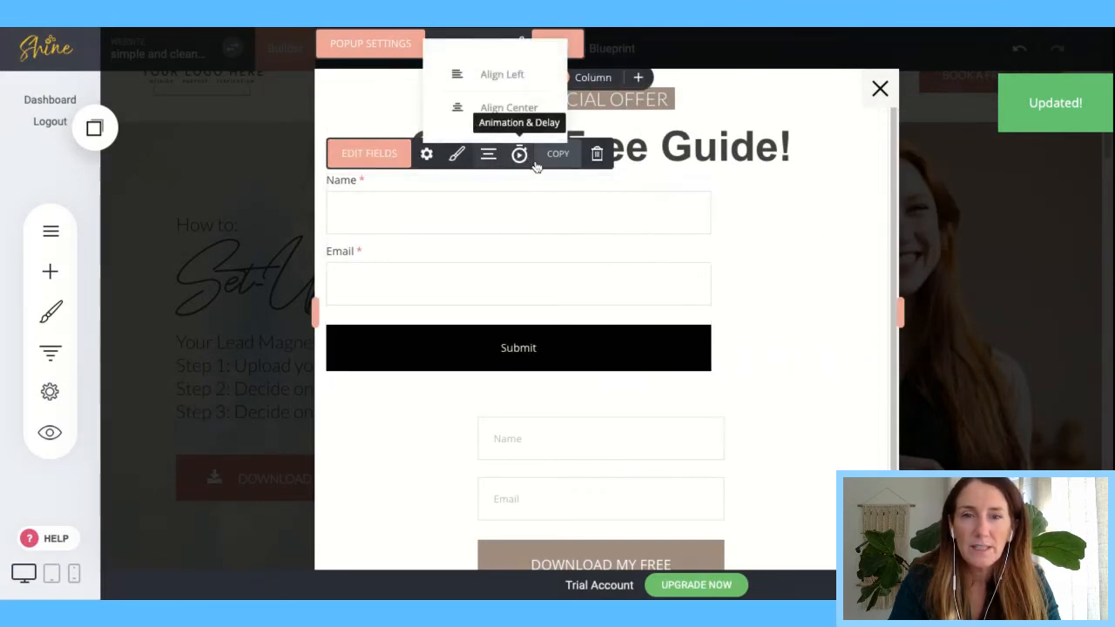
pyautogui.click(513, 109)
# - Change the new form's Submit button color to the dusty rose global color
pyautogui.click(580, 220)
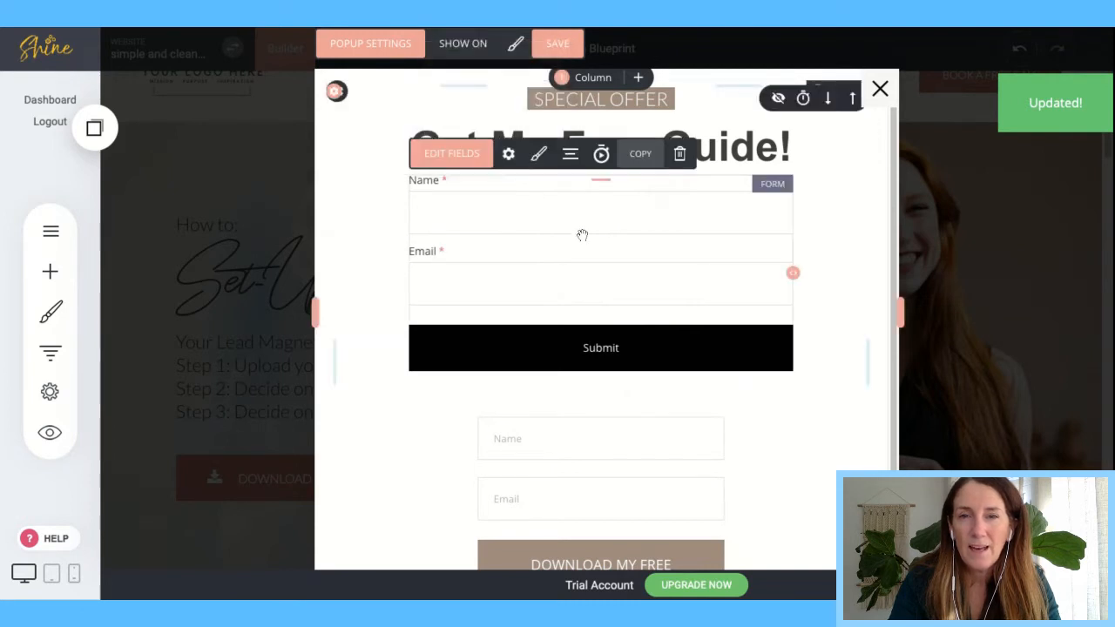
pyautogui.click(540, 155)
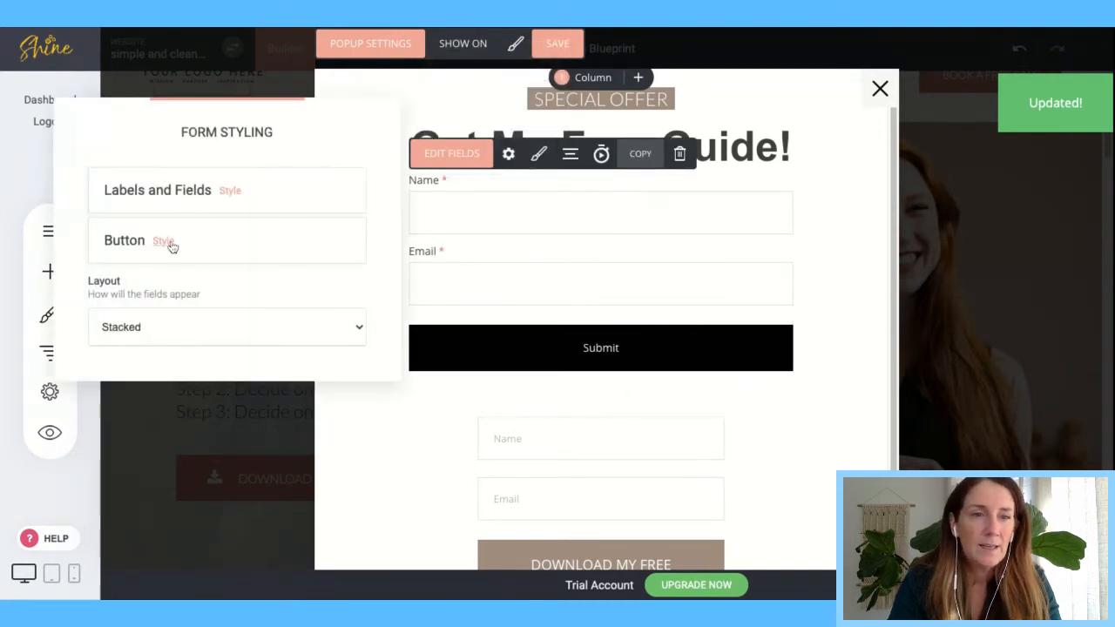
pyautogui.click(165, 241)
pyautogui.click(427, 168)
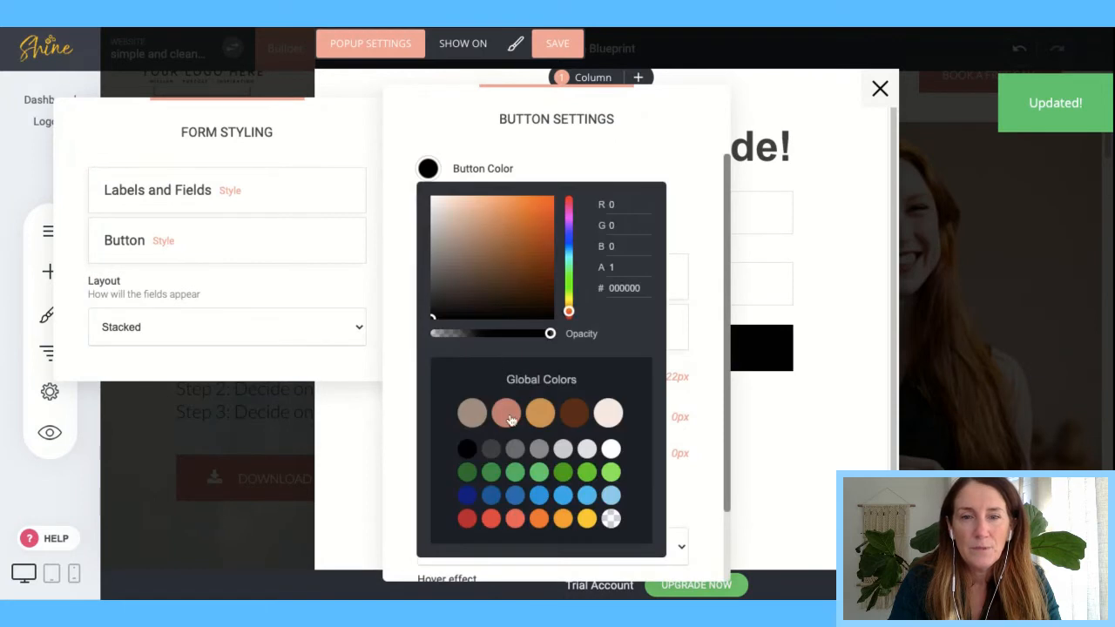
pyautogui.click(510, 417)
pyautogui.click(780, 263)
pyautogui.click(780, 263)
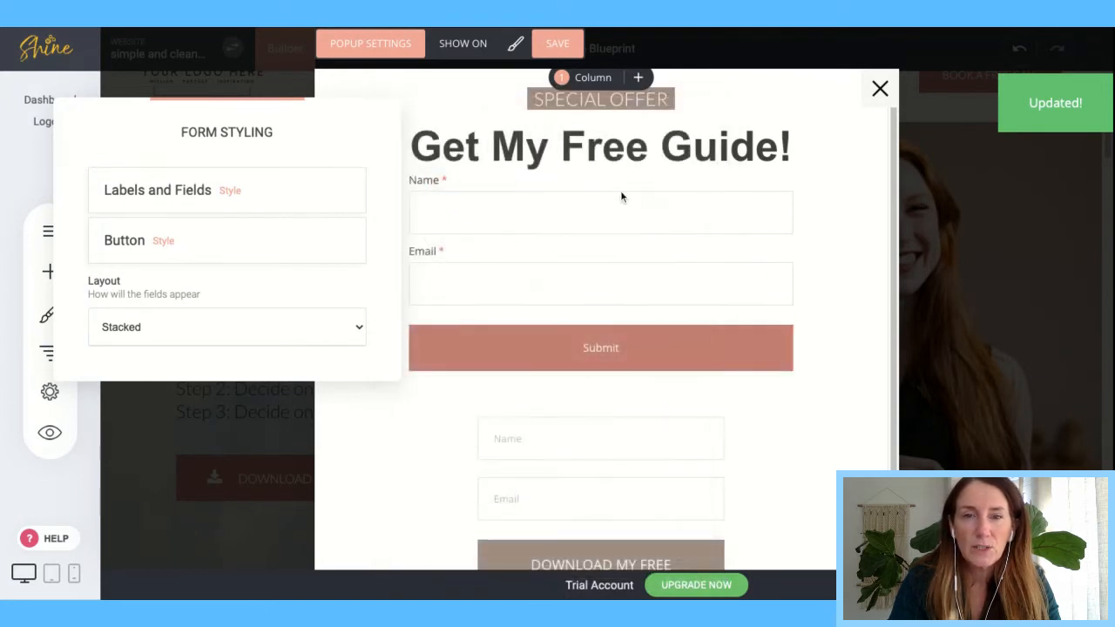
# - Delete the popup's original form below the new one
pyautogui.click(591, 486)
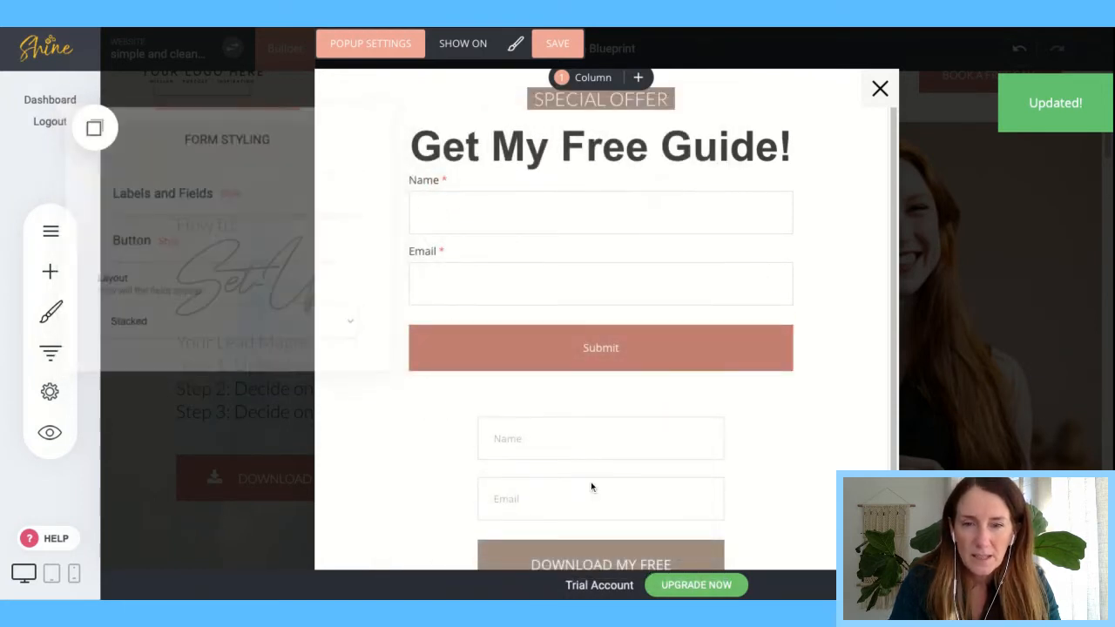
pyautogui.click(746, 398)
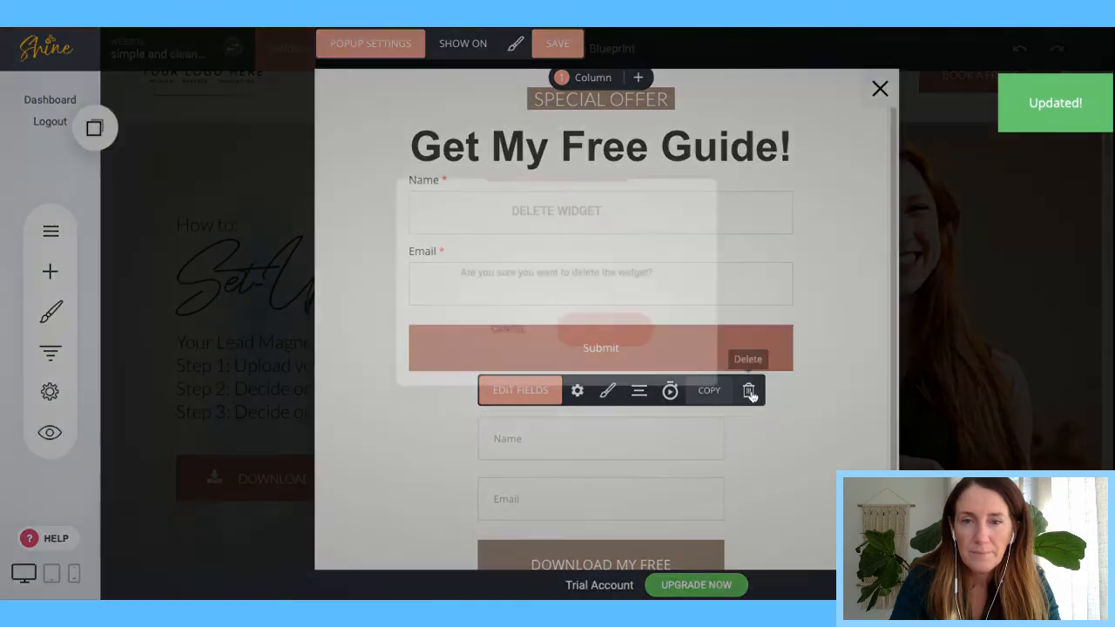
pyautogui.click(627, 330)
# - Name the new form "pop up freebie form" and set its action on submit to "Go to page"
pyautogui.click(589, 297)
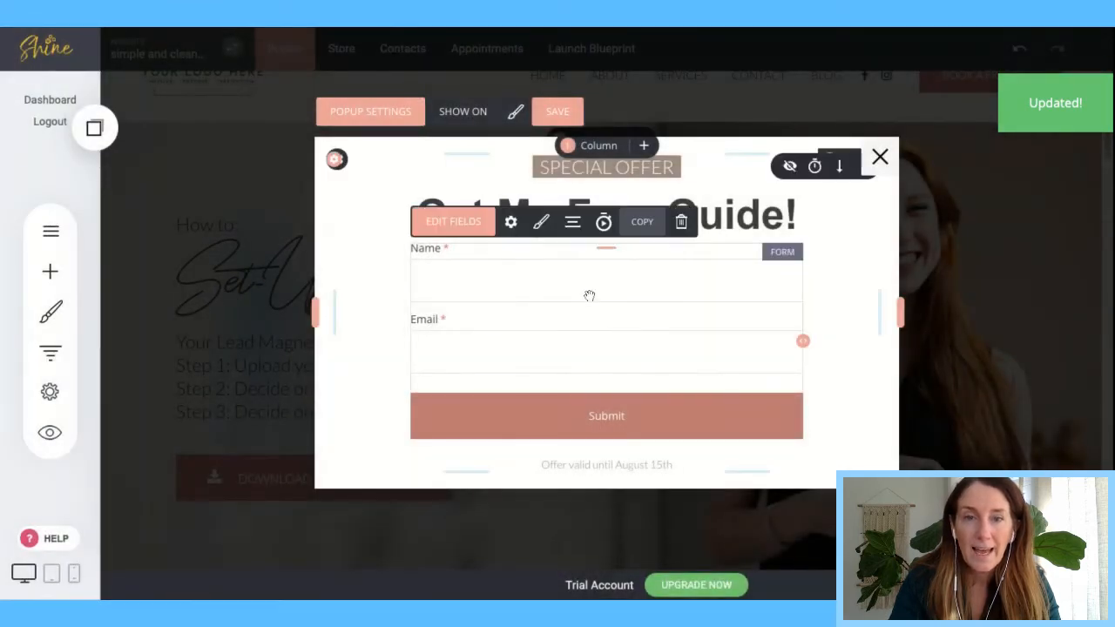
pyautogui.click(510, 221)
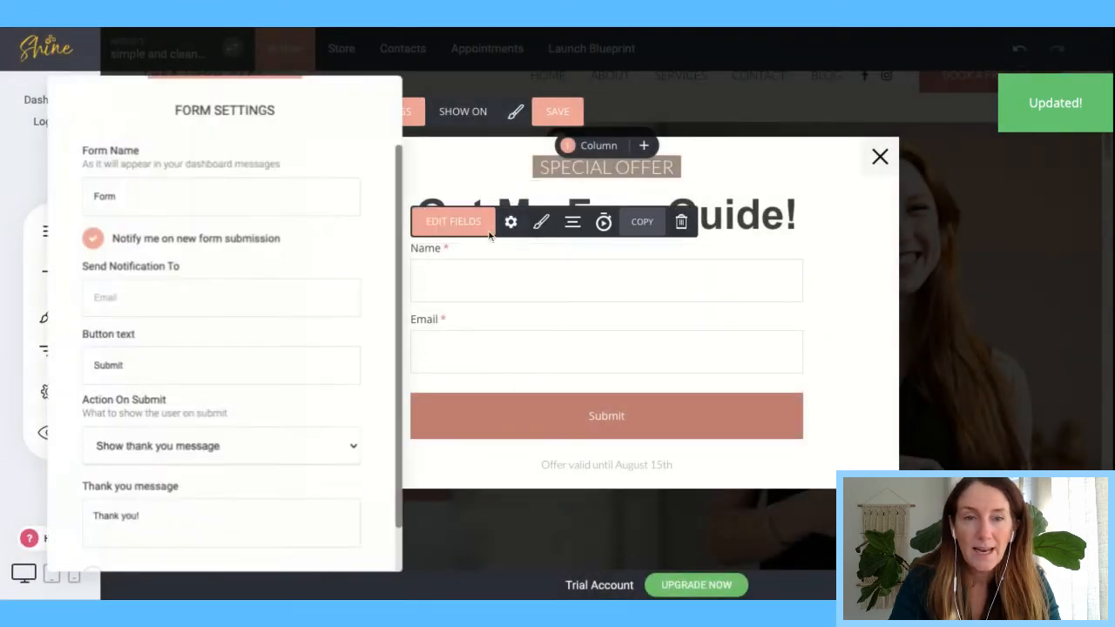
pyautogui.doubleClick(129, 198)
pyautogui.write('pop up freebie')
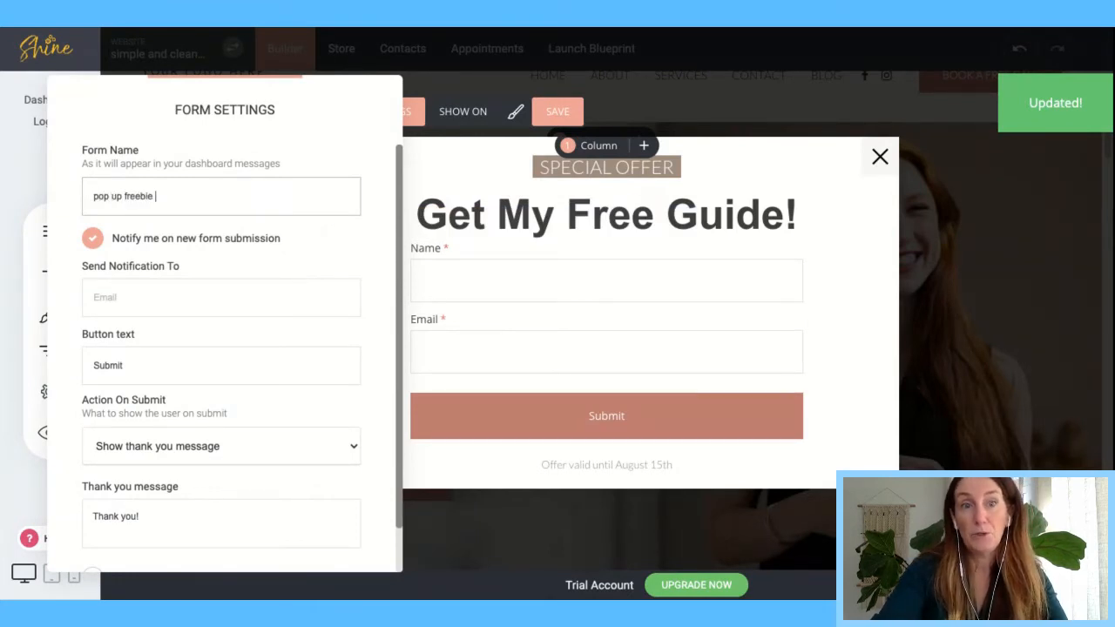
pyautogui.write(' form')
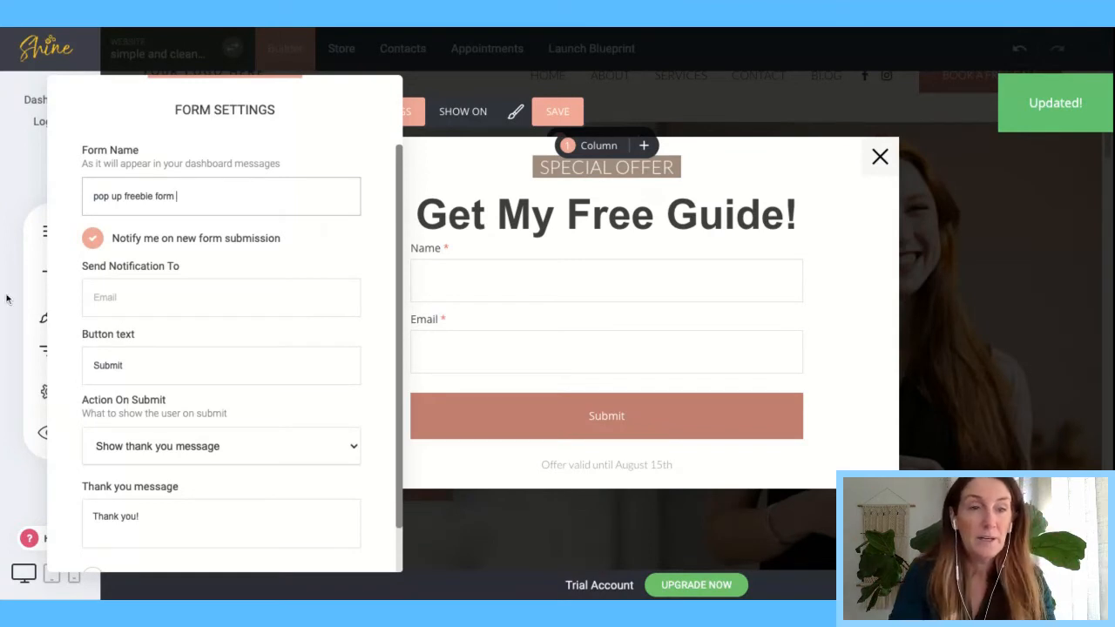
pyautogui.click(161, 449)
pyautogui.click(164, 467)
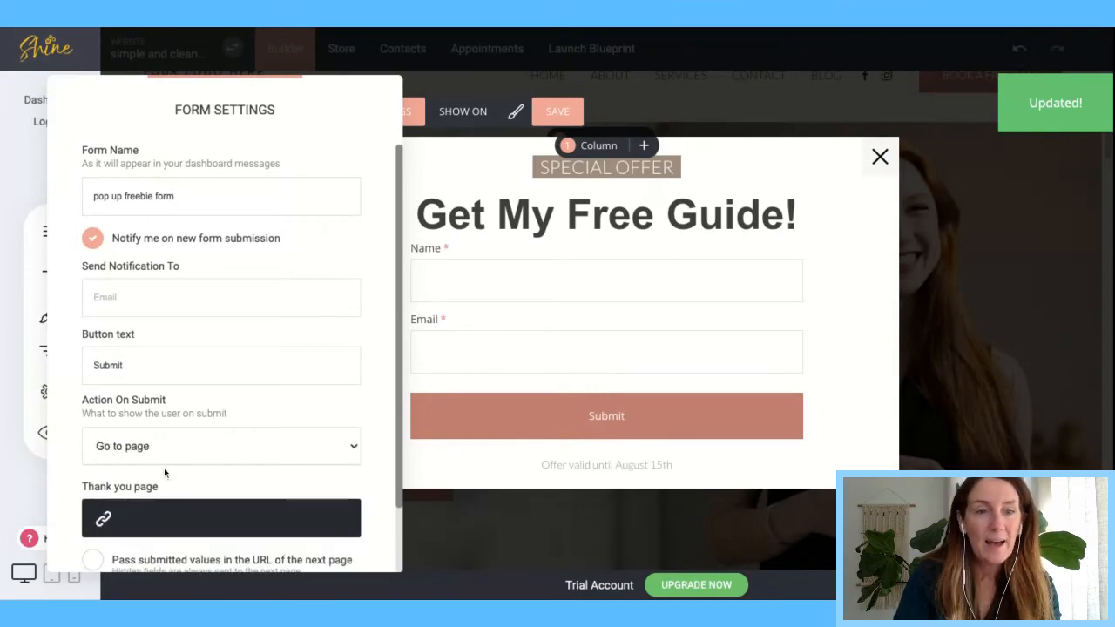
# - Link the form's thank-you page to the file Social Media Planner.pdf in PDF Downloads, opening in a new tab with the caption "freebie"
pyautogui.click(103, 518)
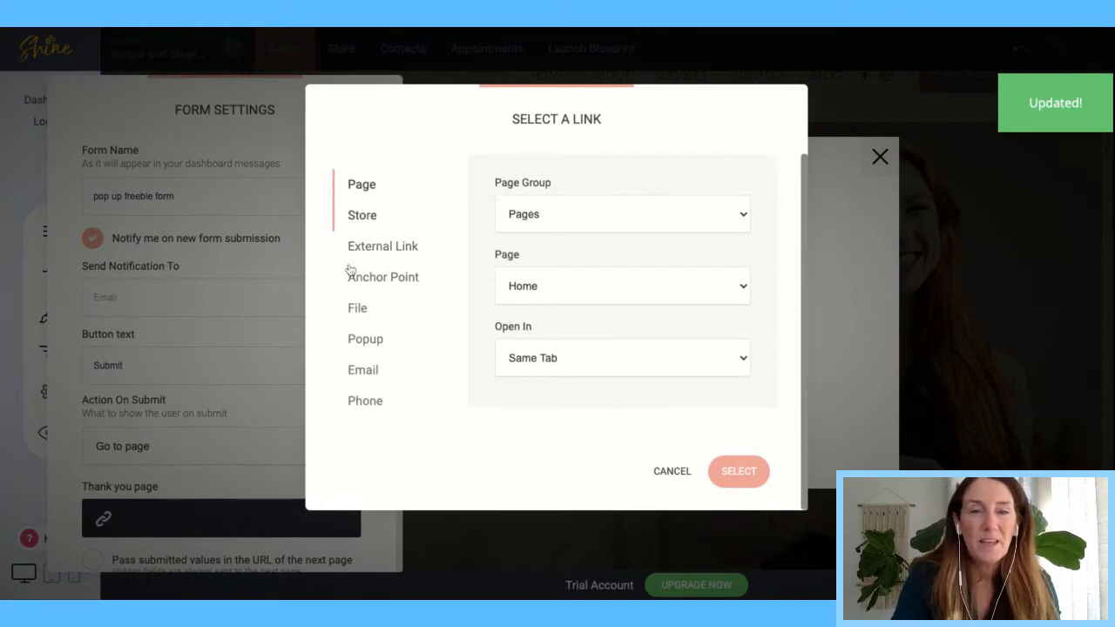
pyautogui.click(355, 309)
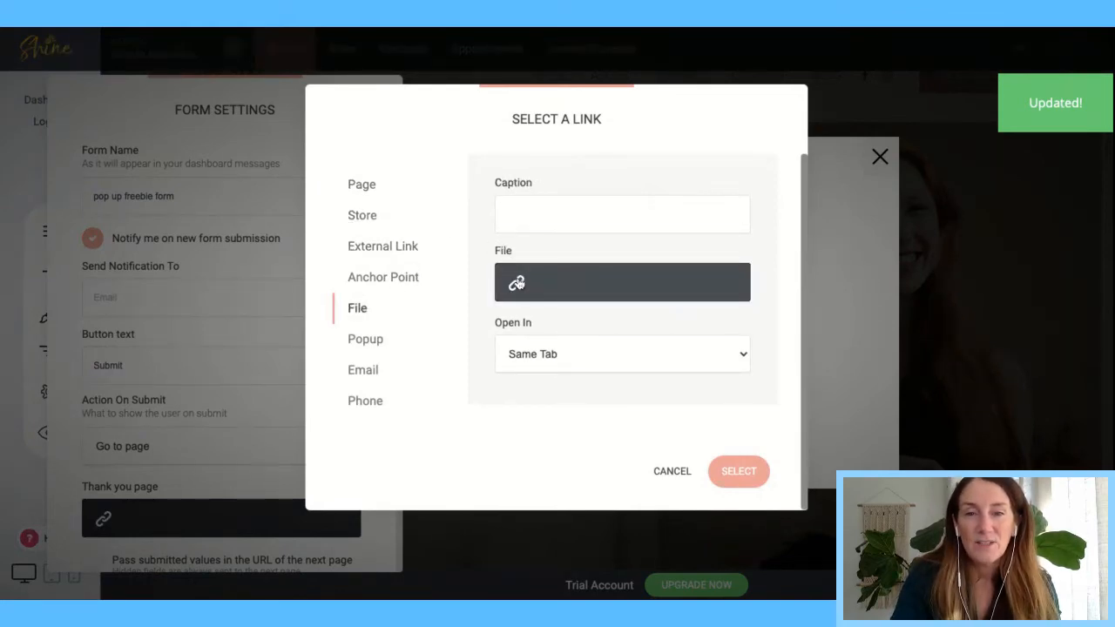
pyautogui.click(517, 283)
pyautogui.moveTo(642, 195)
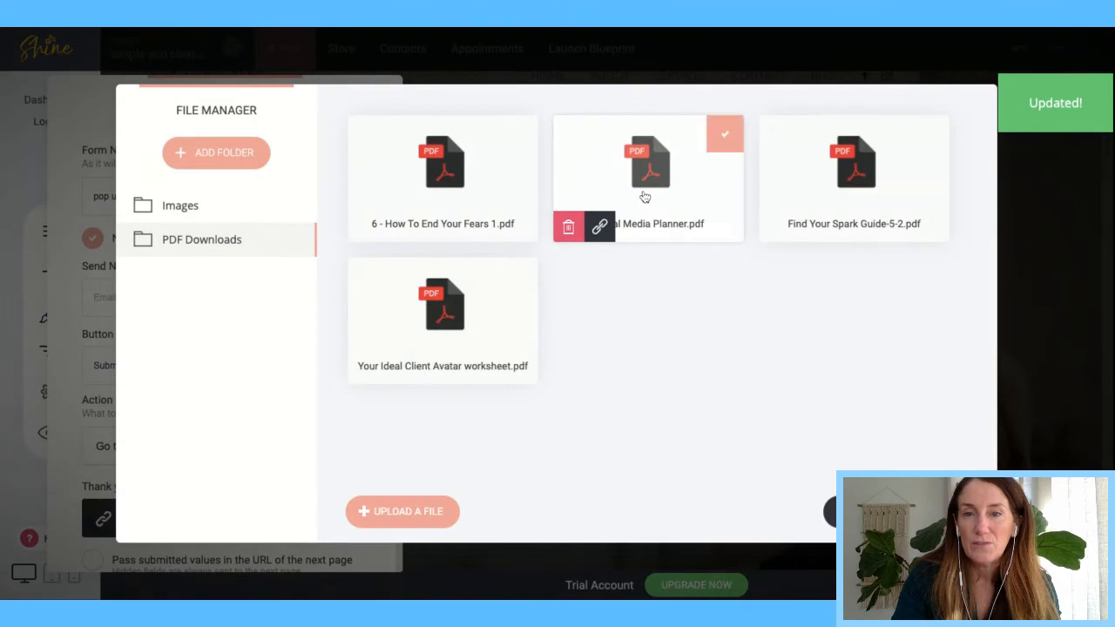
pyautogui.click(890, 511)
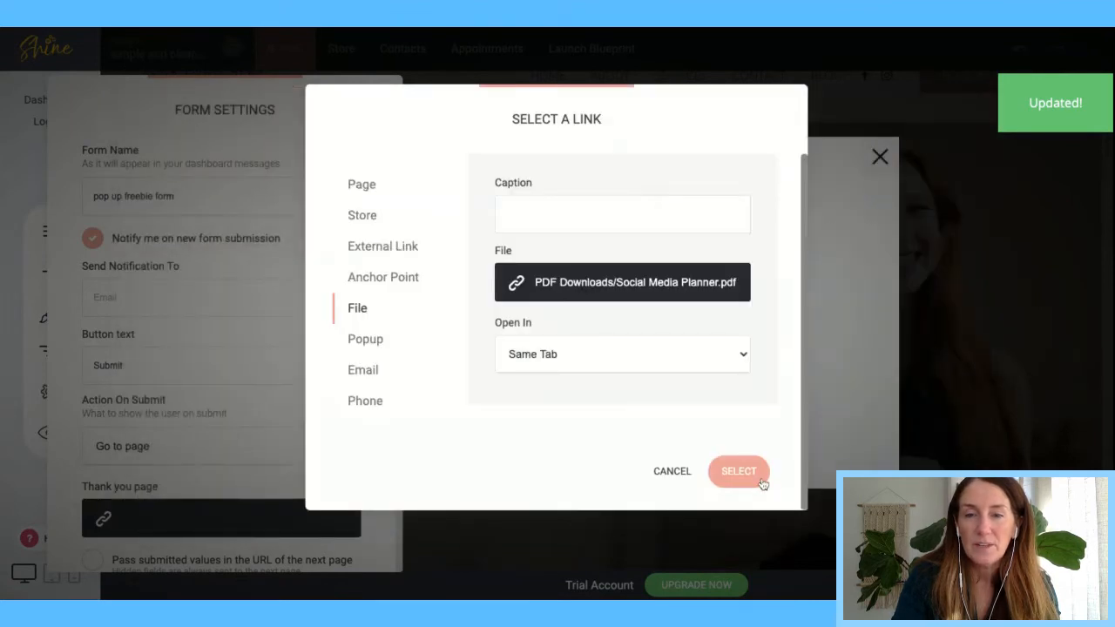
pyautogui.click(733, 366)
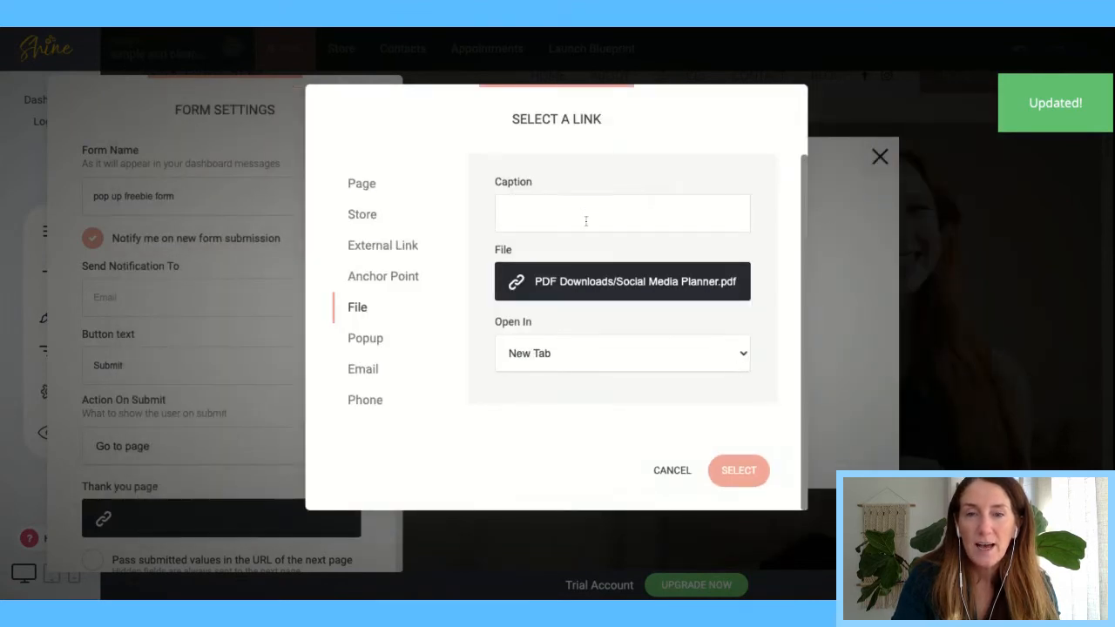
pyautogui.click(582, 212)
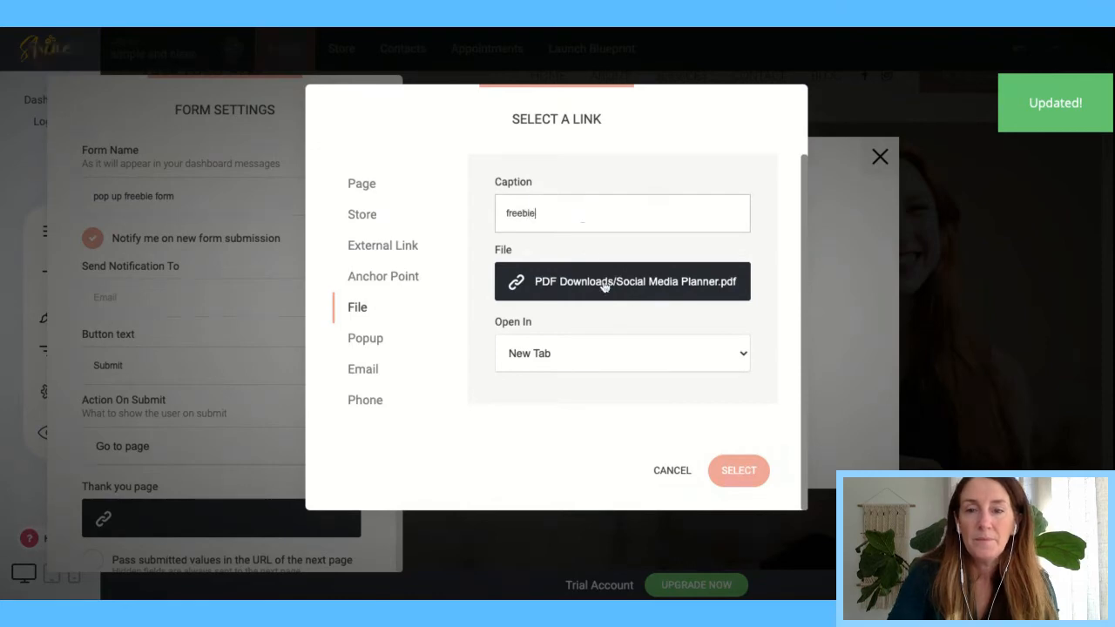
pyautogui.click(739, 471)
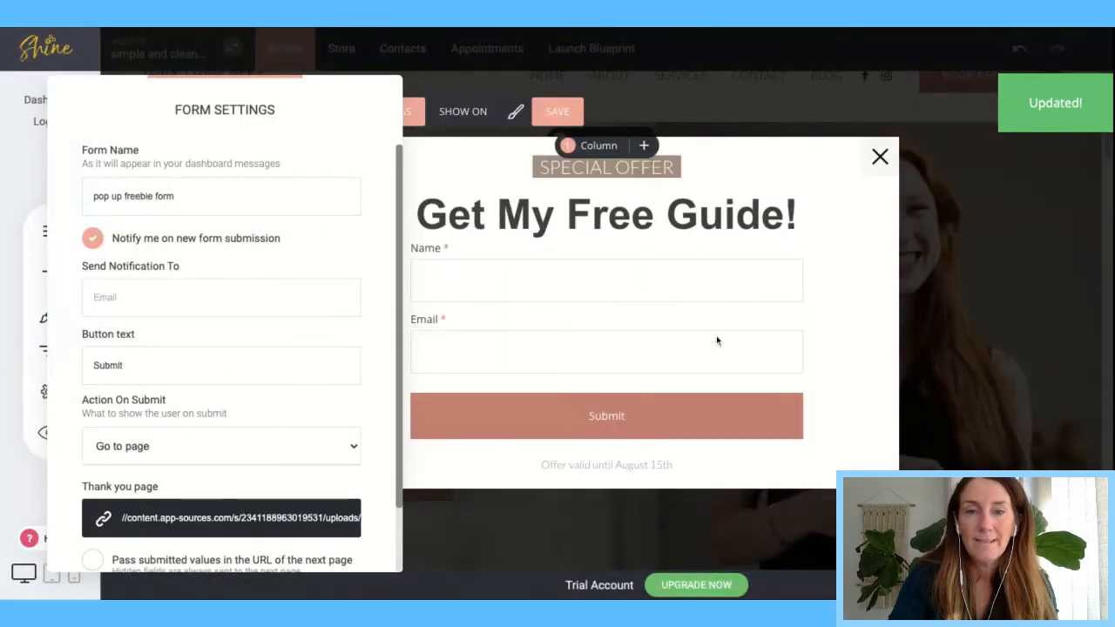
# - Save and close the popup and check the site's list of popups
pyautogui.click(566, 112)
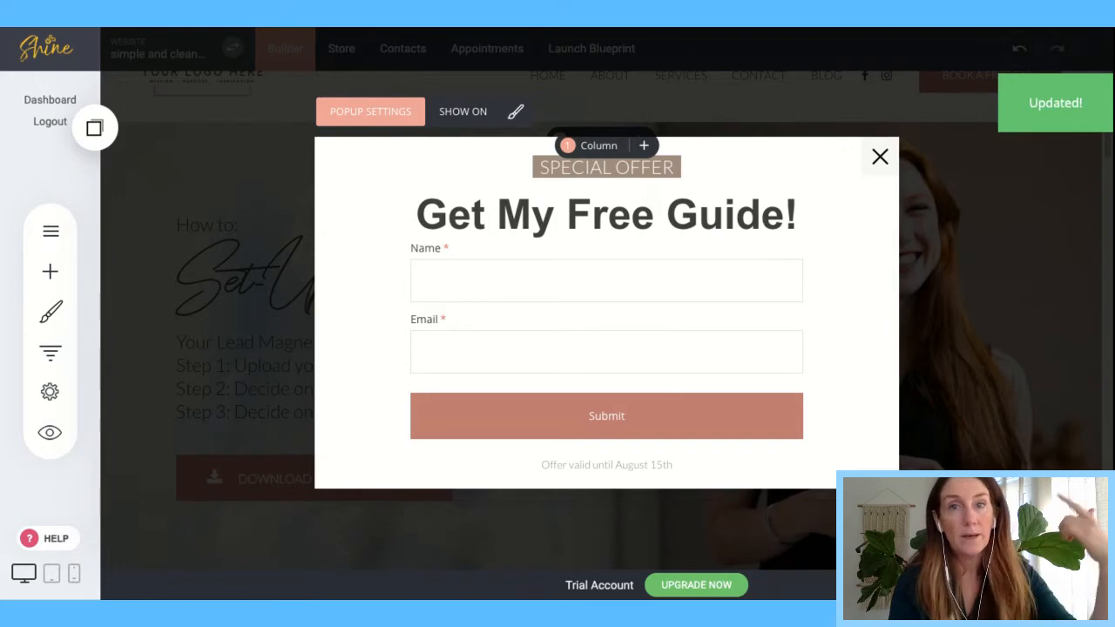
pyautogui.click(879, 156)
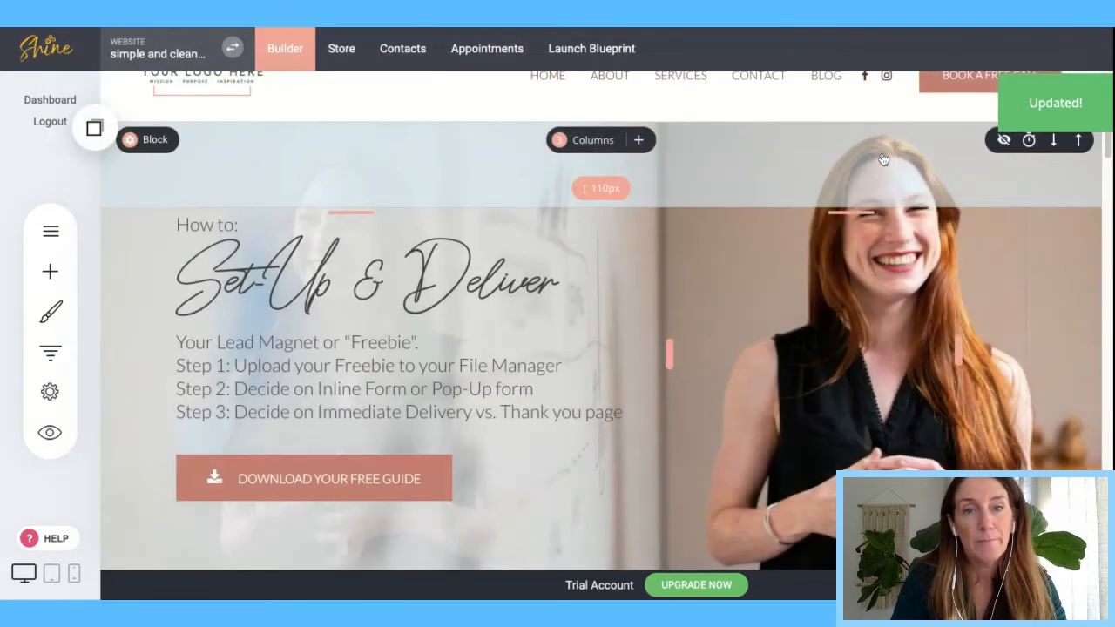
pyautogui.click(51, 233)
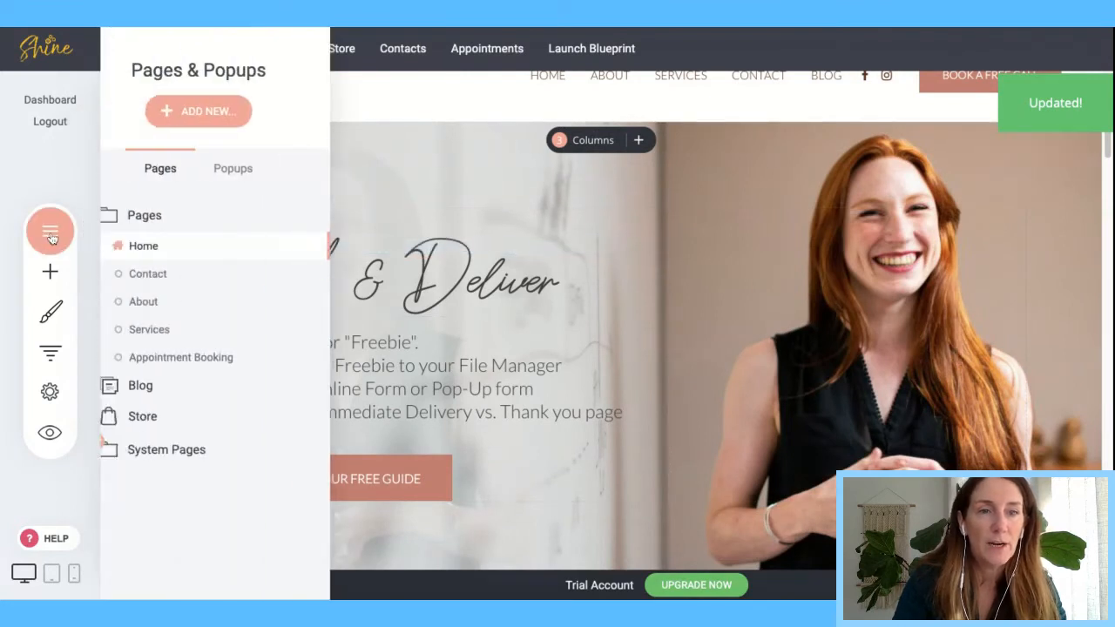
pyautogui.click(274, 177)
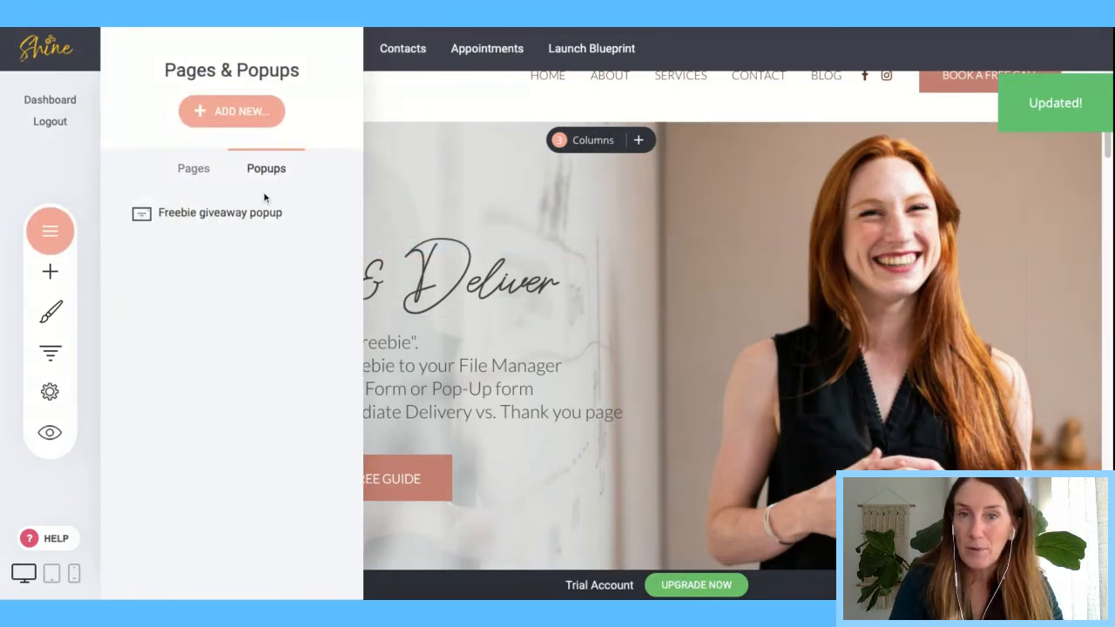
pyautogui.click(446, 197)
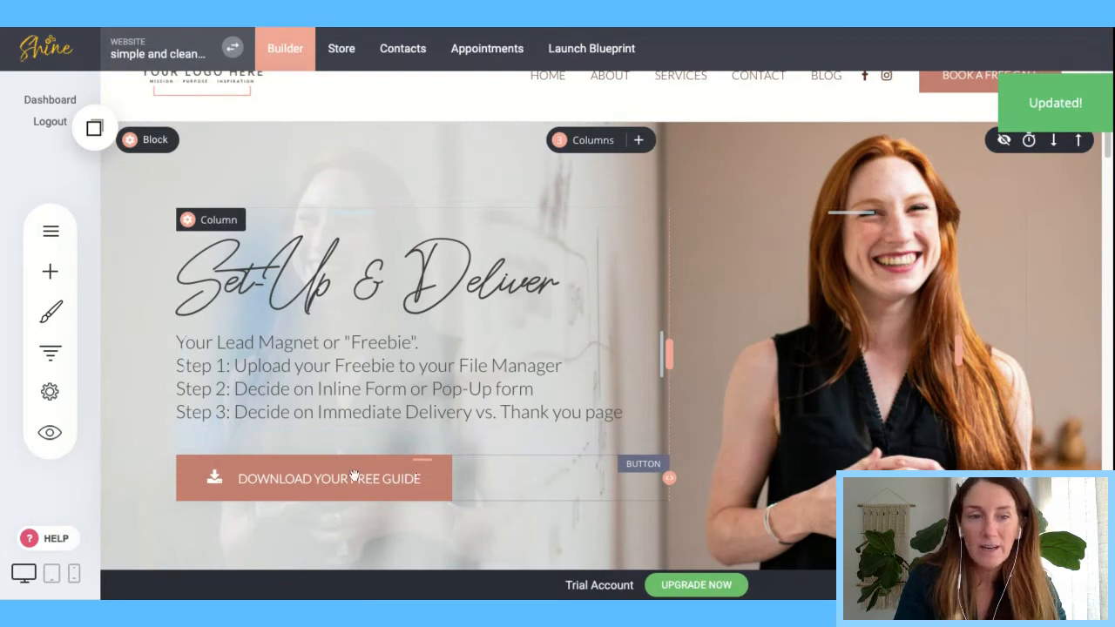
# - Change the link of the "Download Your Free Guide" button so it opens the Freebie giveaway popup
pyautogui.click(323, 469)
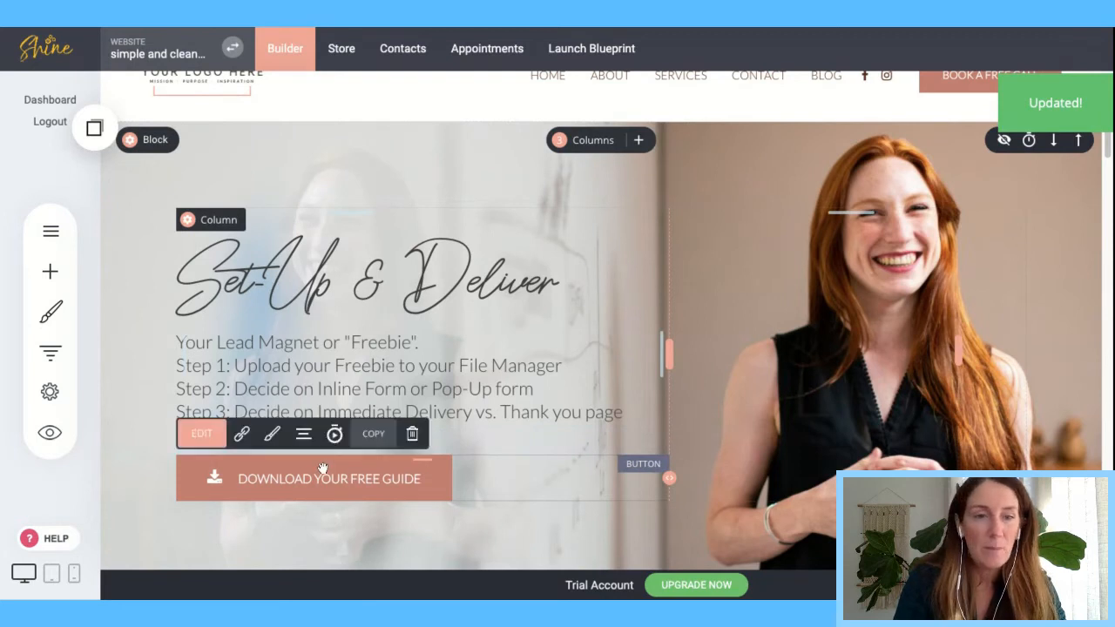
pyautogui.click(200, 435)
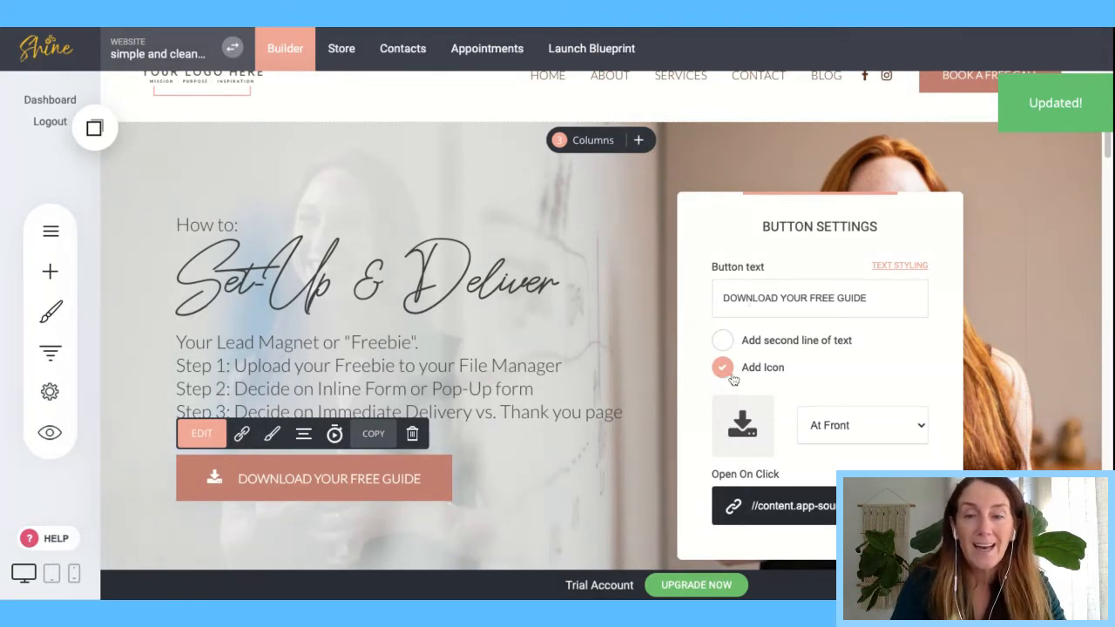
pyautogui.click(735, 507)
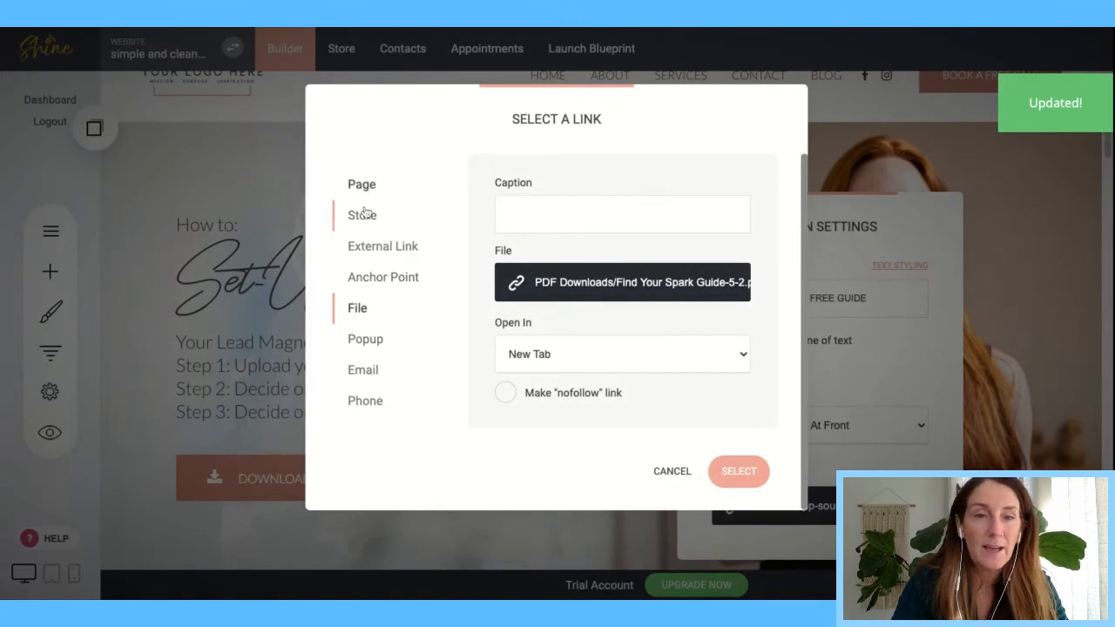
pyautogui.click(360, 342)
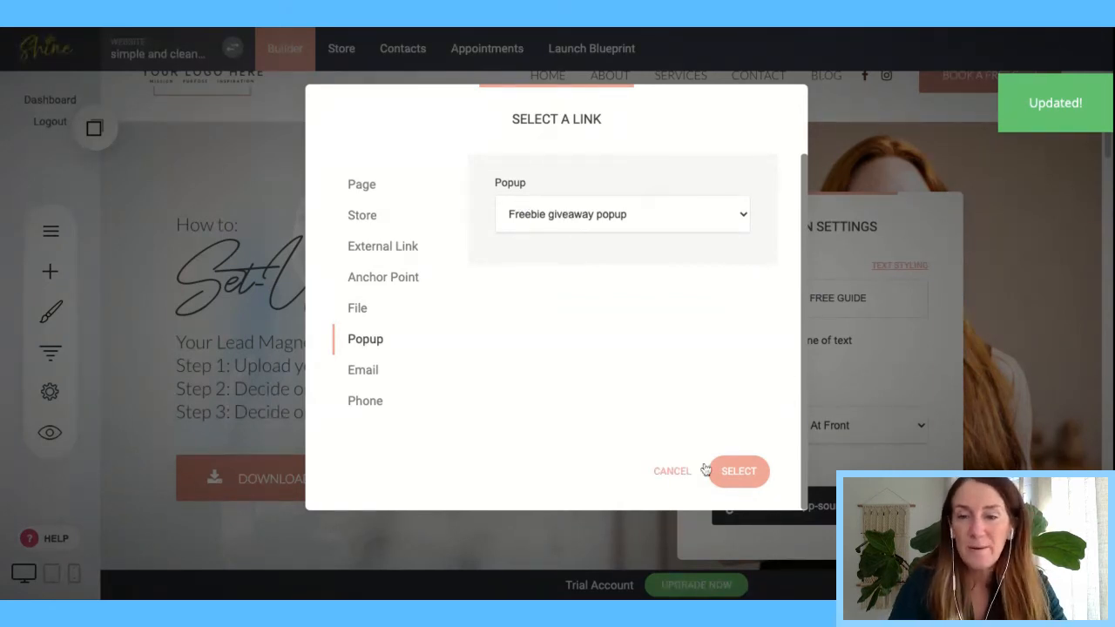
pyautogui.click(739, 472)
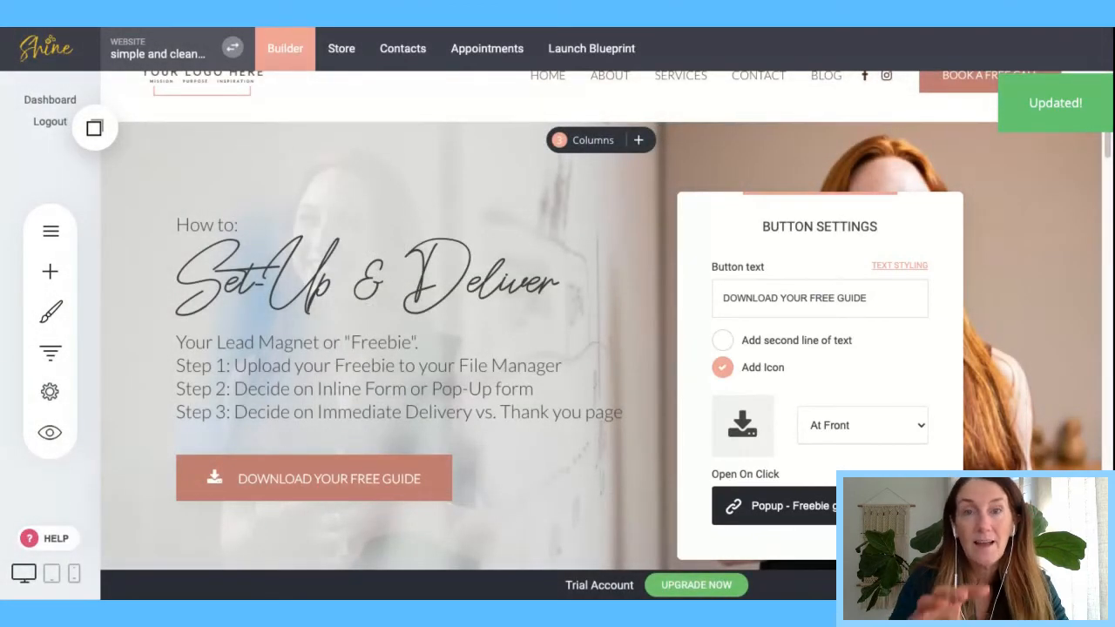
pyautogui.click(648, 347)
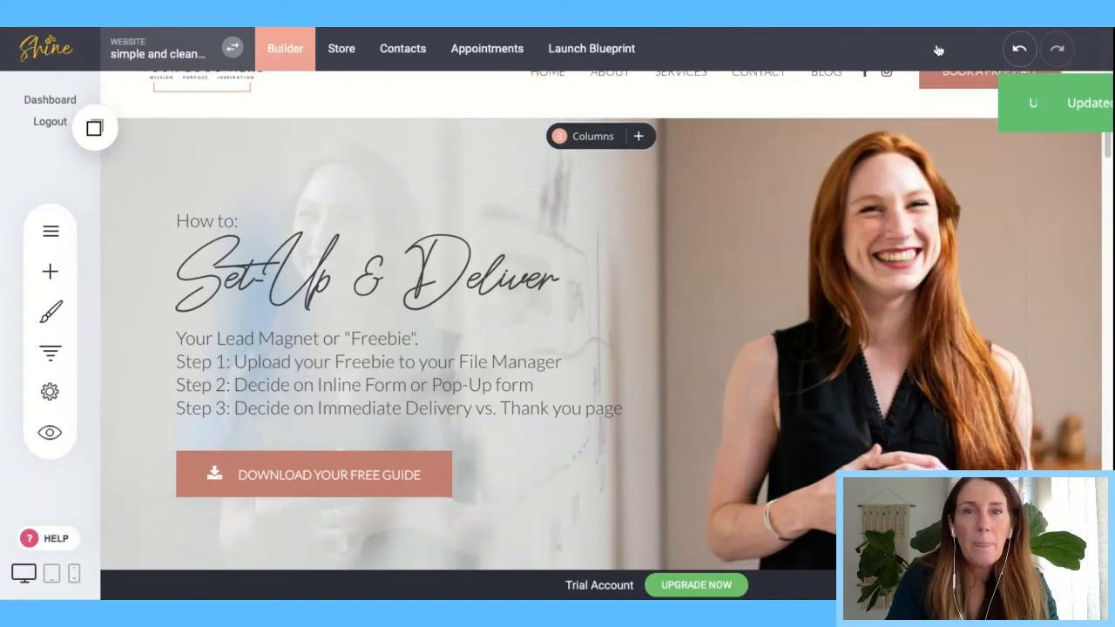
# - Reopen the Freebie giveaway popup and review its form's action on submit and thank-you page link
pyautogui.scroll(-4, 808, 299)
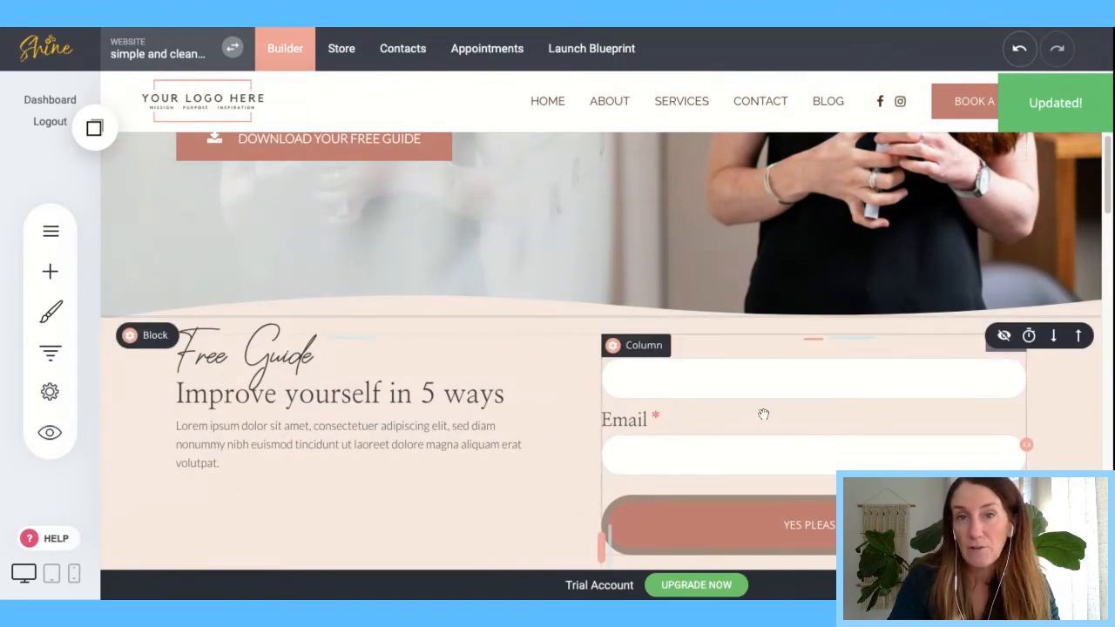
pyautogui.scroll(5, 749, 392)
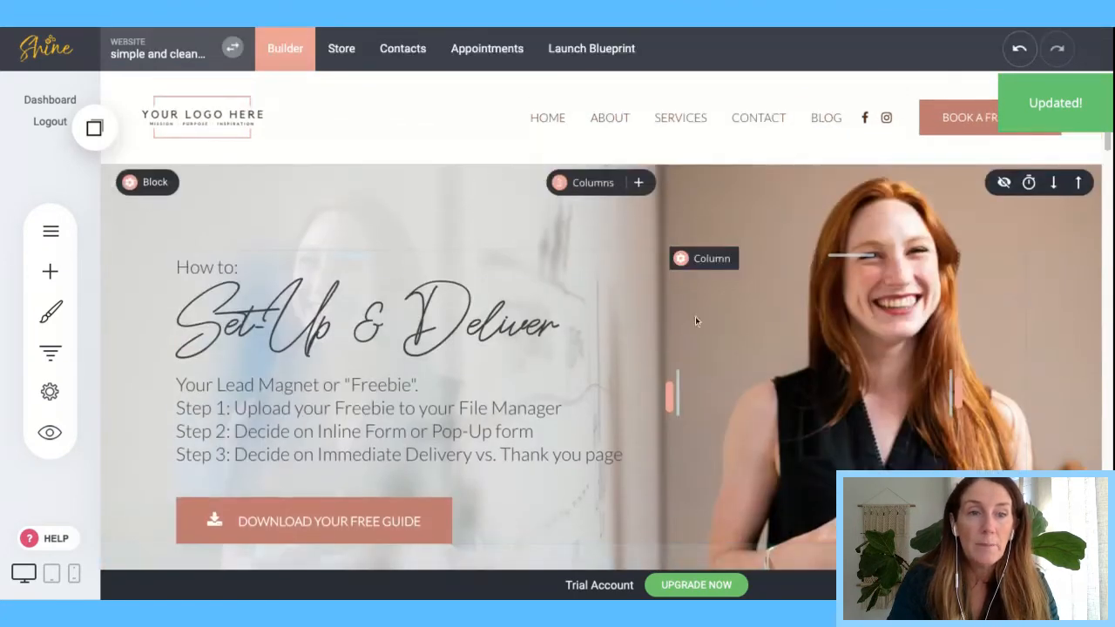
pyautogui.click(52, 234)
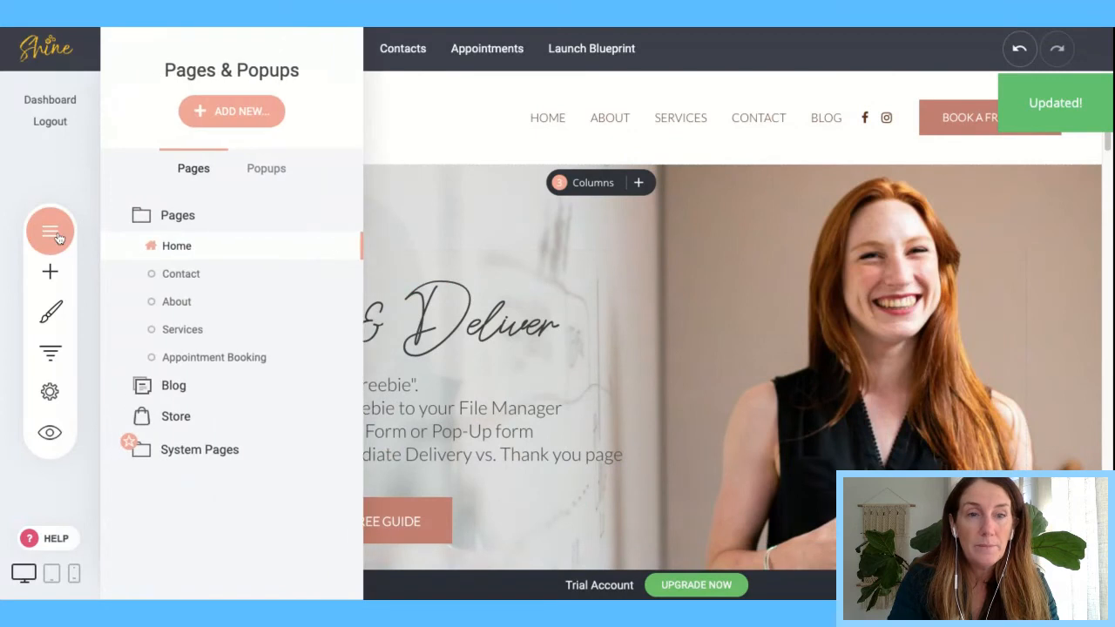
pyautogui.click(265, 170)
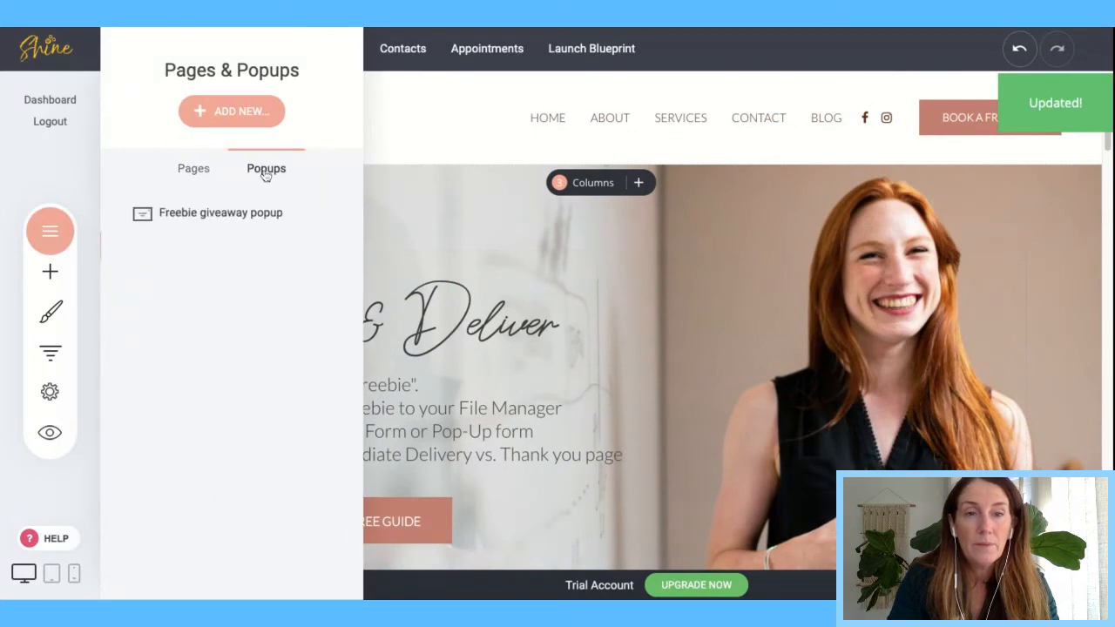
pyautogui.click(259, 218)
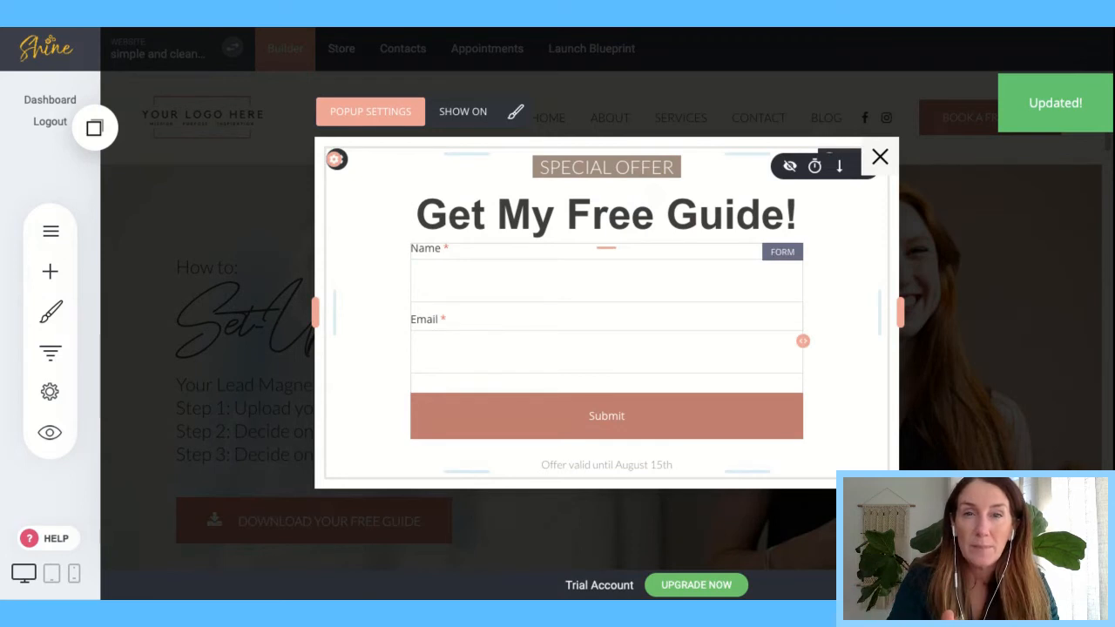
pyautogui.click(592, 398)
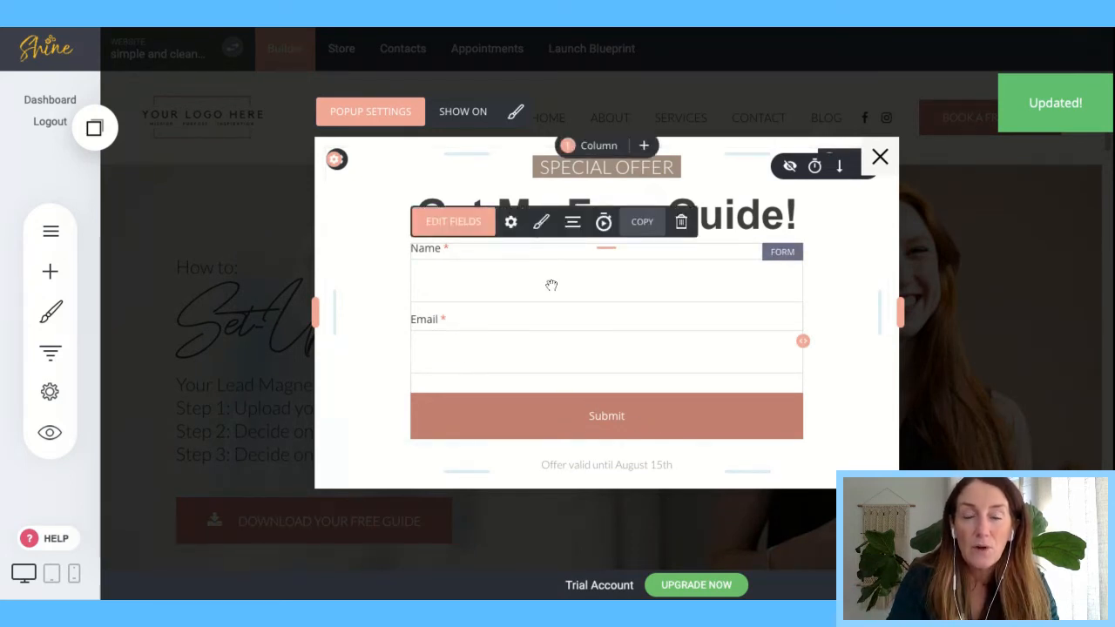
pyautogui.click(512, 223)
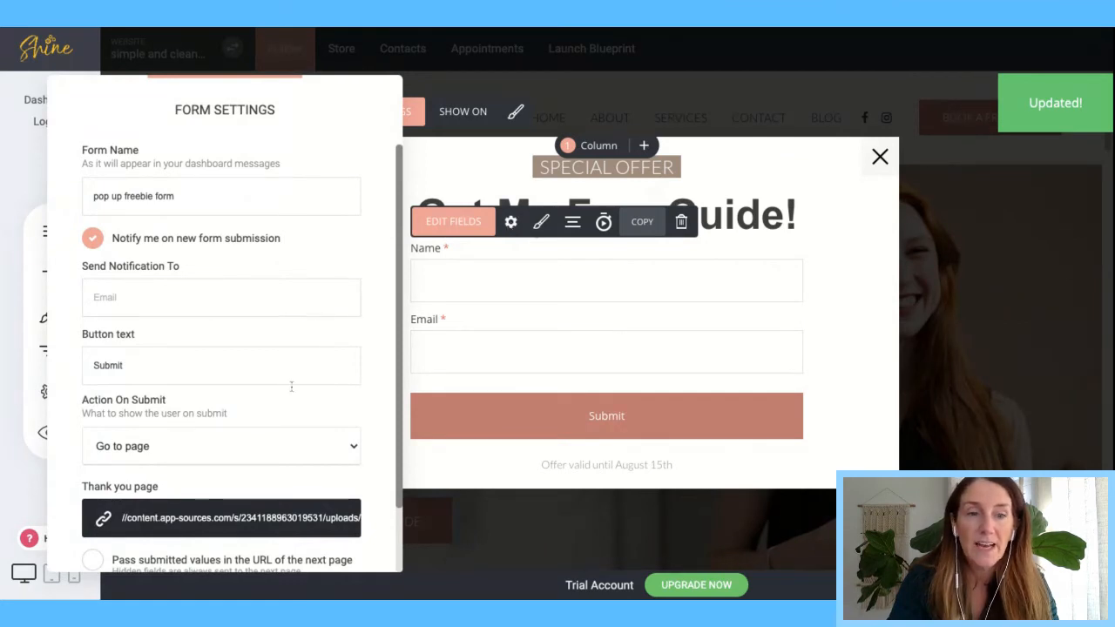
pyautogui.scroll(-1, 292, 386)
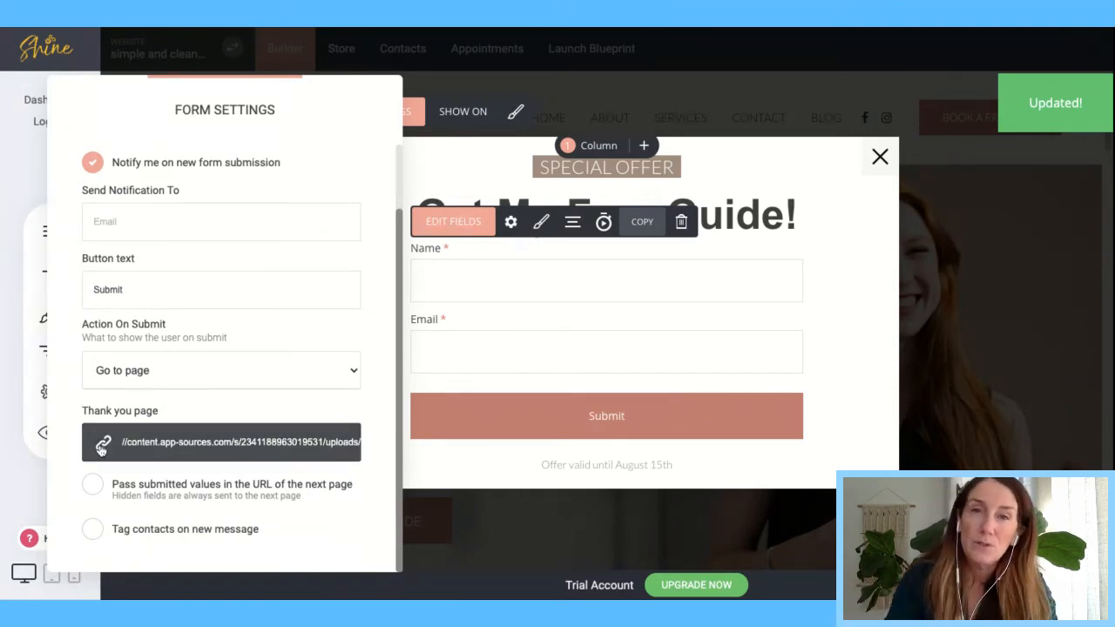
pyautogui.click(790, 218)
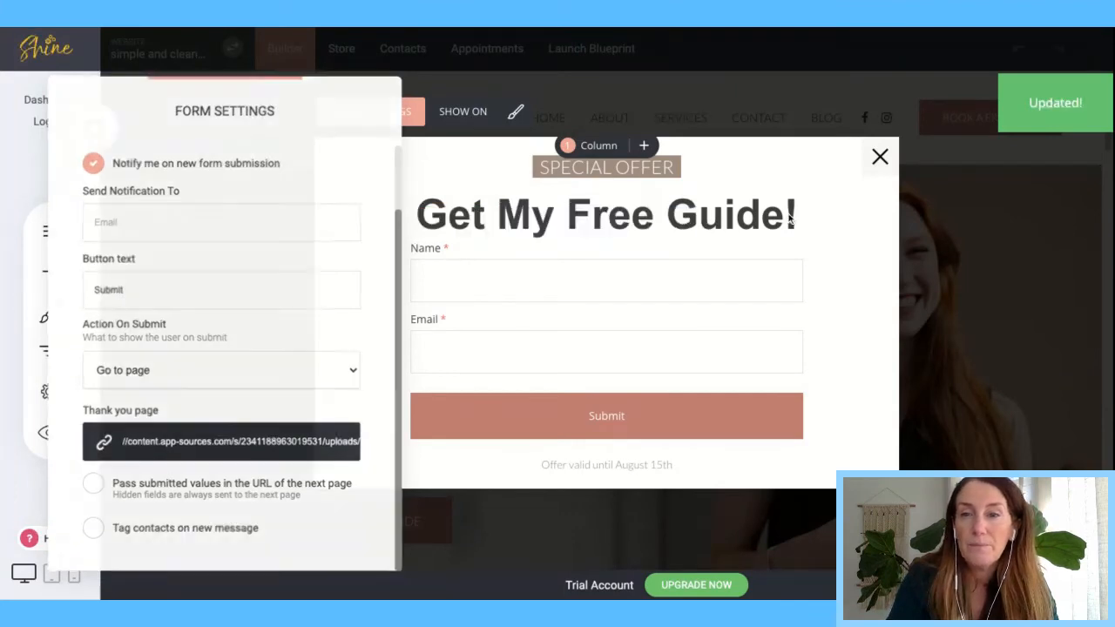
pyautogui.click(880, 162)
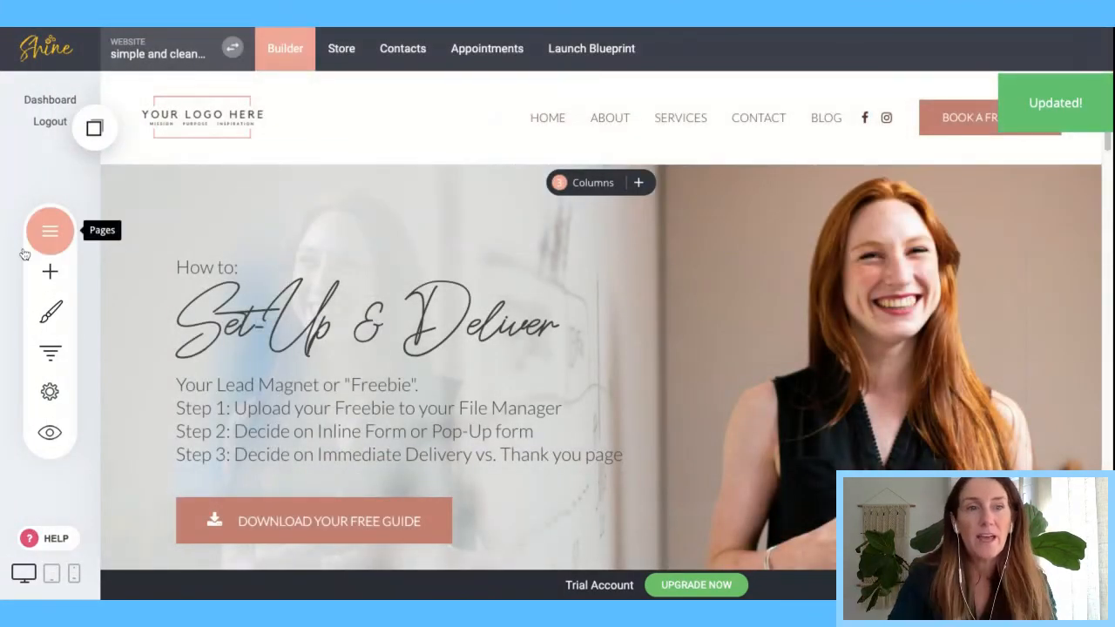
# - Start a new page from the Thank You template that has the online book mockup beside the text and download button
pyautogui.click(62, 234)
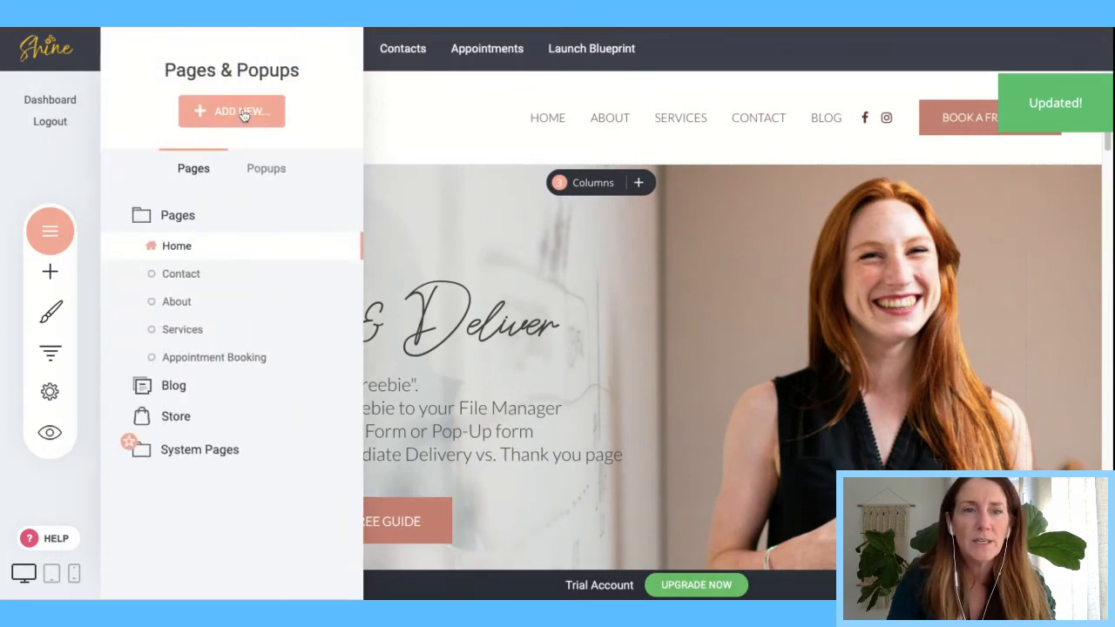
pyautogui.click(245, 115)
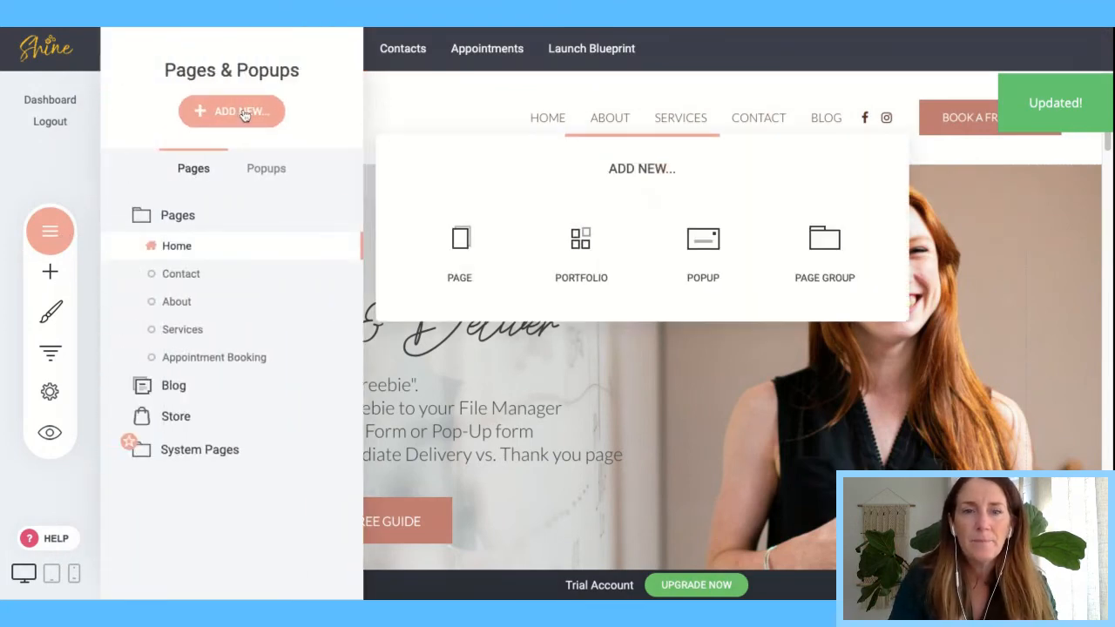
pyautogui.click(460, 253)
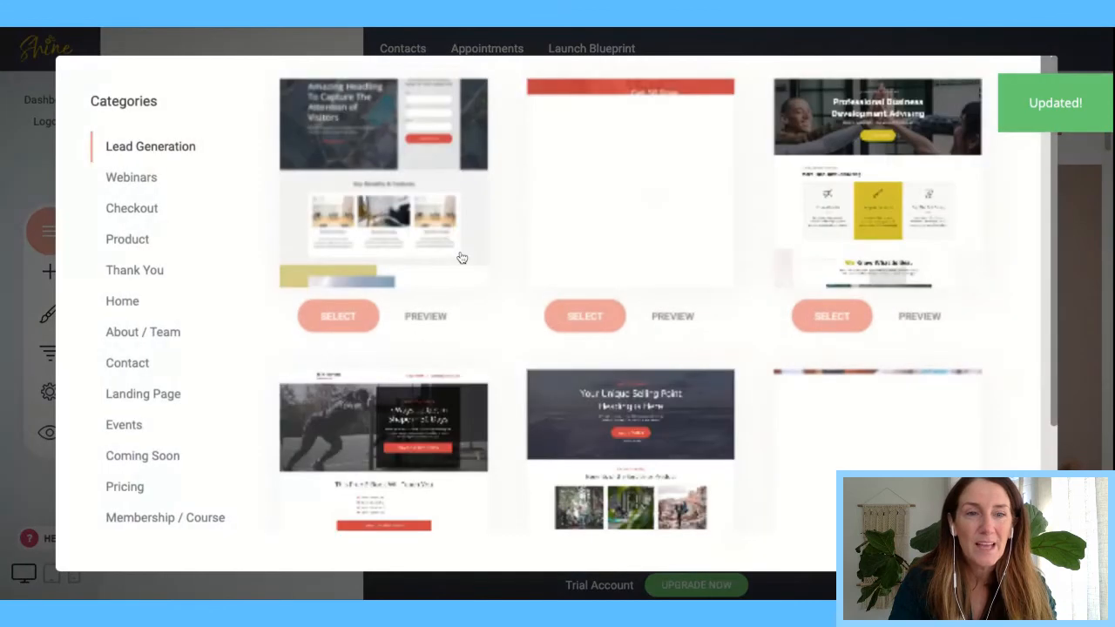
pyautogui.click(149, 270)
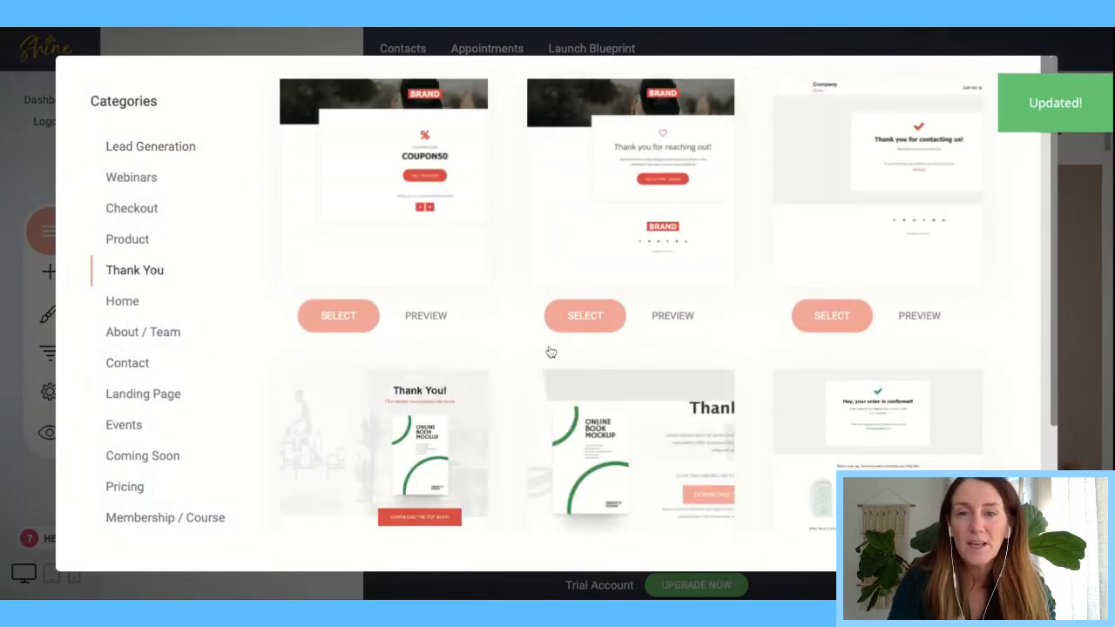
pyautogui.scroll(-5, 550, 352)
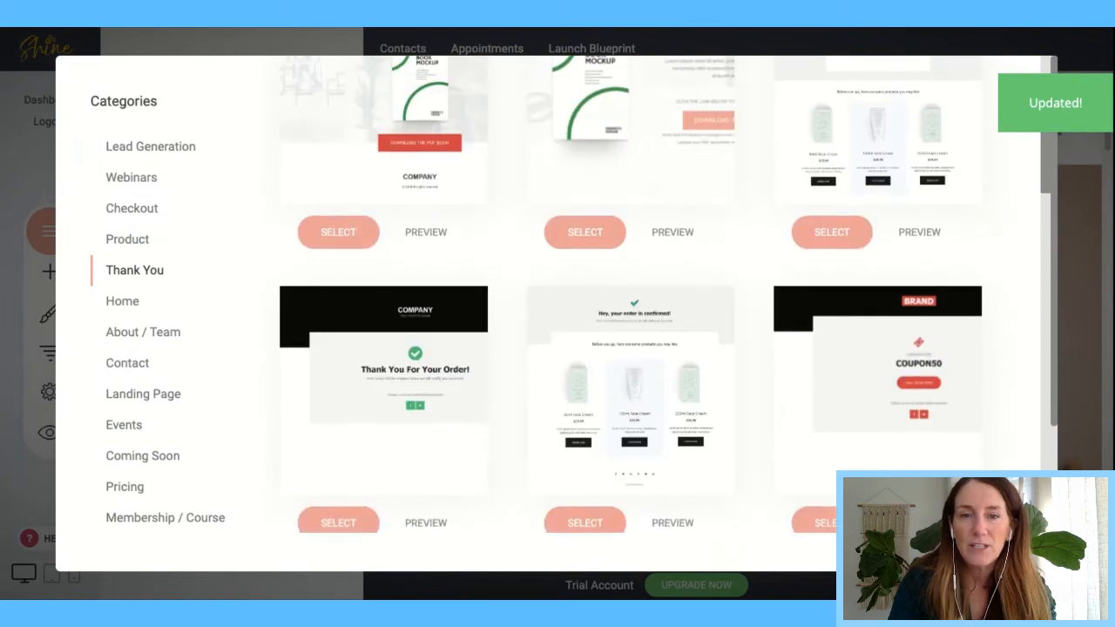
pyautogui.scroll(2, 551, 352)
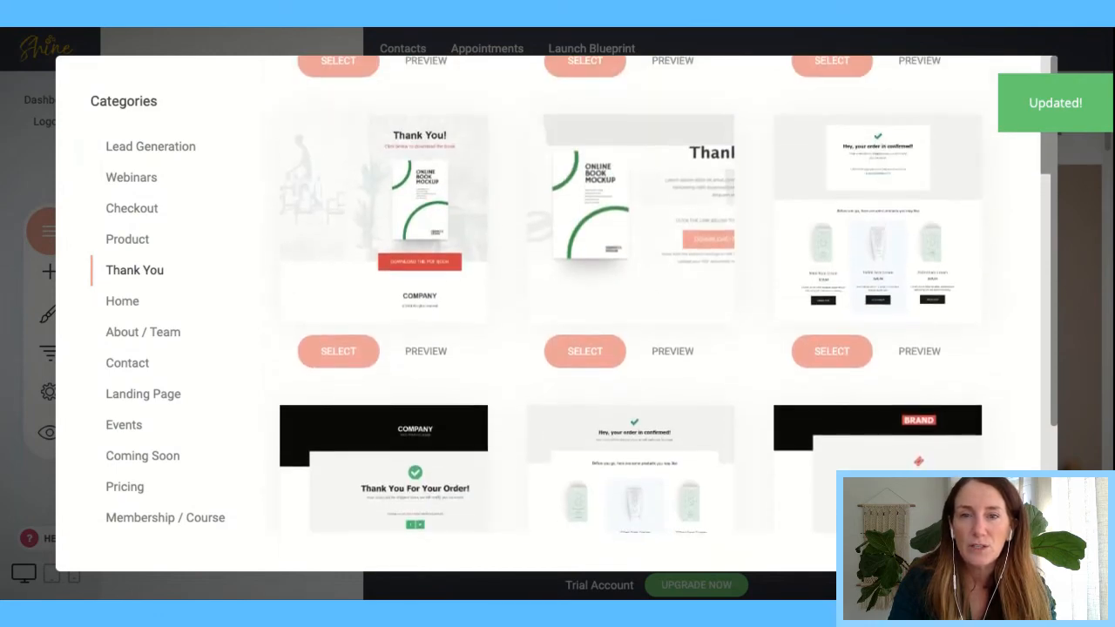
pyautogui.click(599, 354)
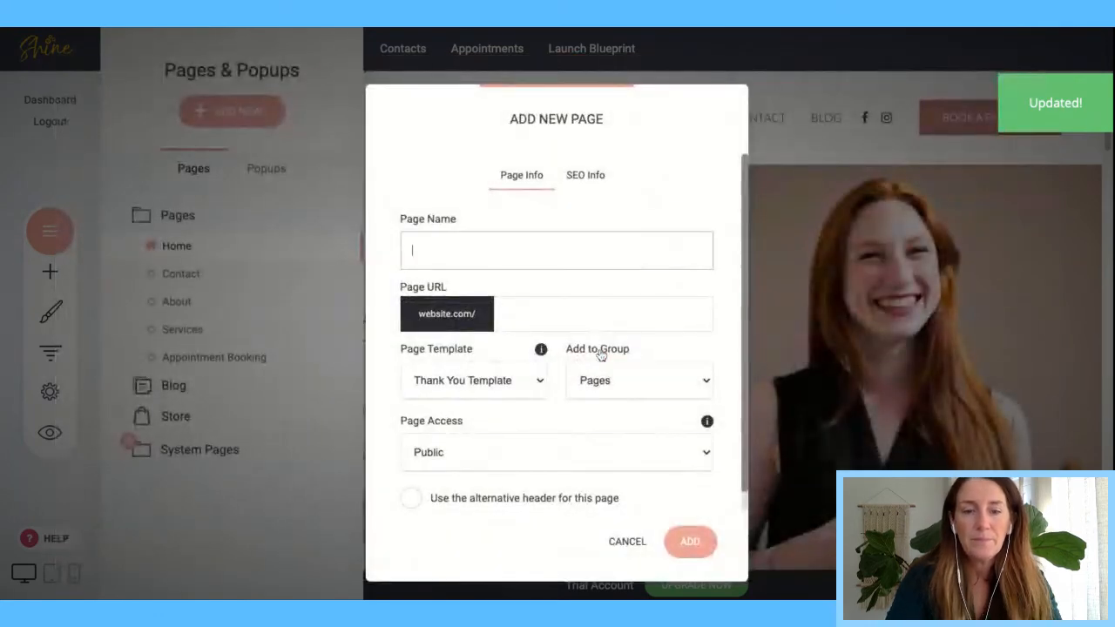
# - Name the new page "Thank you - freebie download" and add it to the site
pyautogui.write('Thank you -')
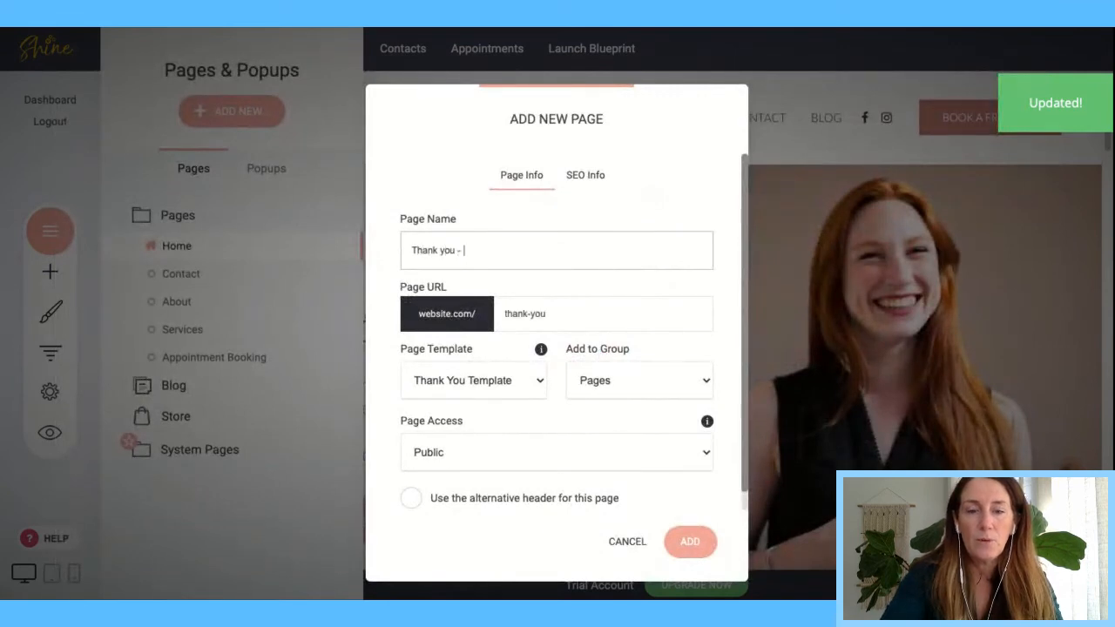
pyautogui.write(' freebie down')
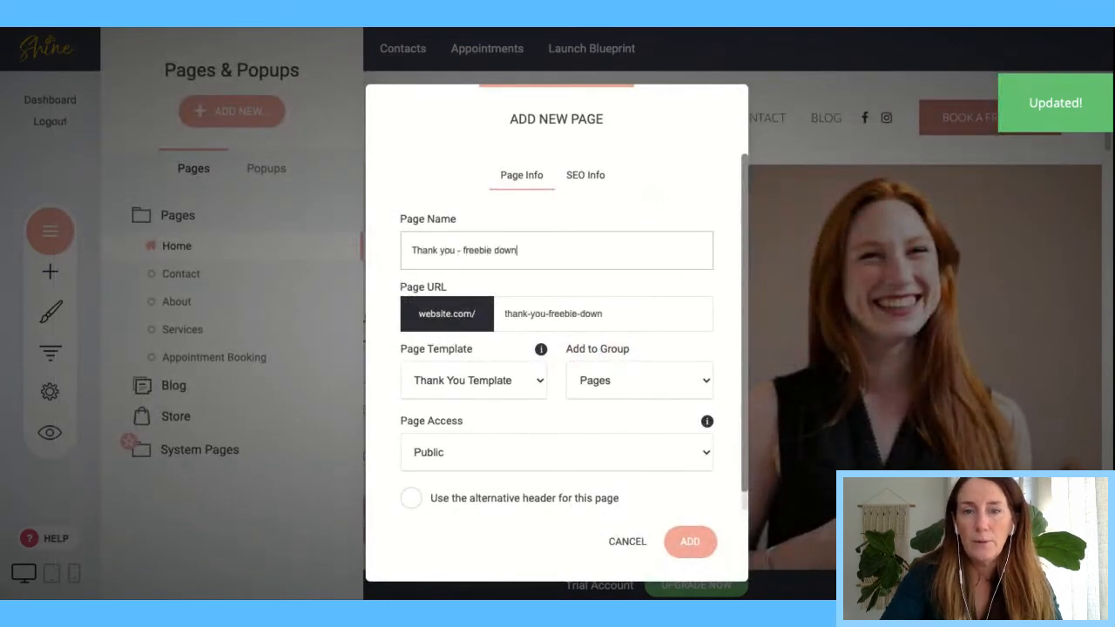
pyautogui.write('load')
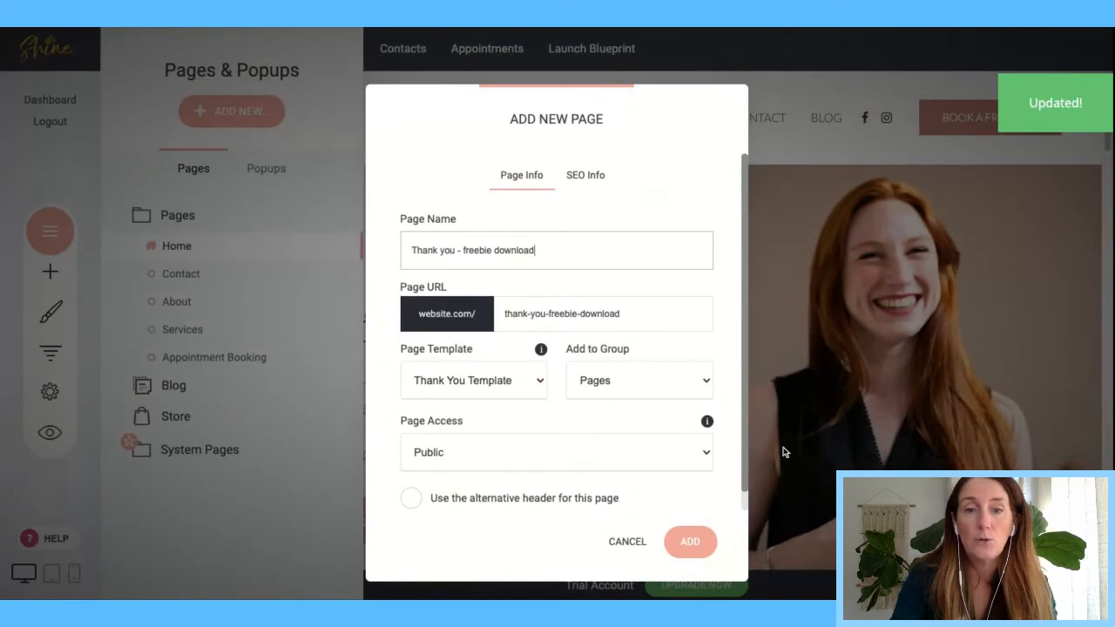
pyautogui.click(690, 543)
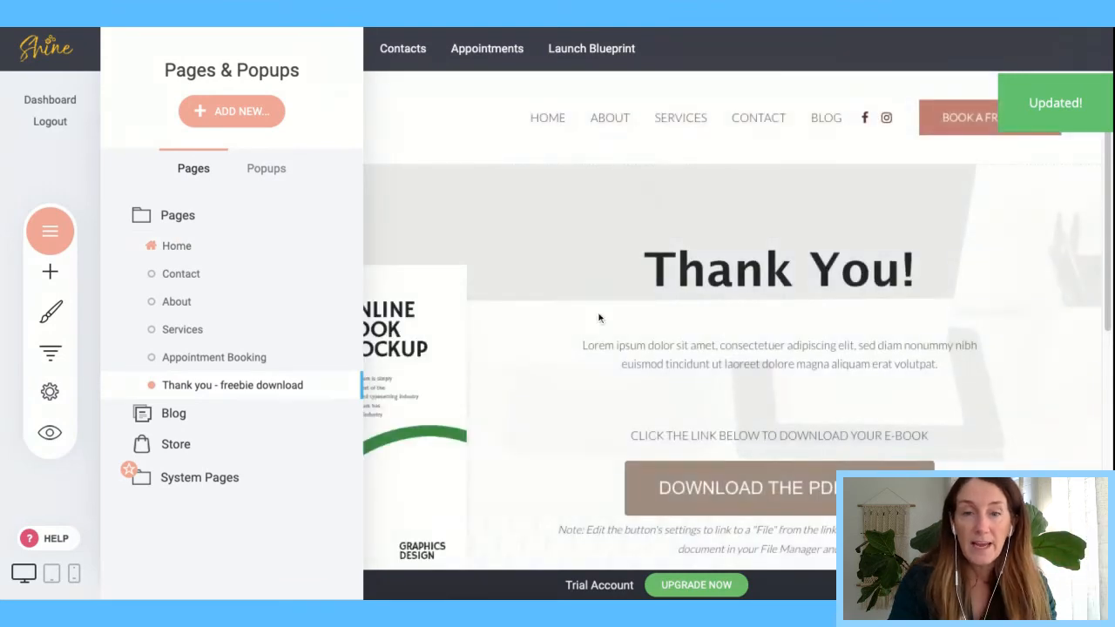
# - Narrow the book mockup's column on the thank-you page and set the block's top spacing to 107 px
pyautogui.click(591, 272)
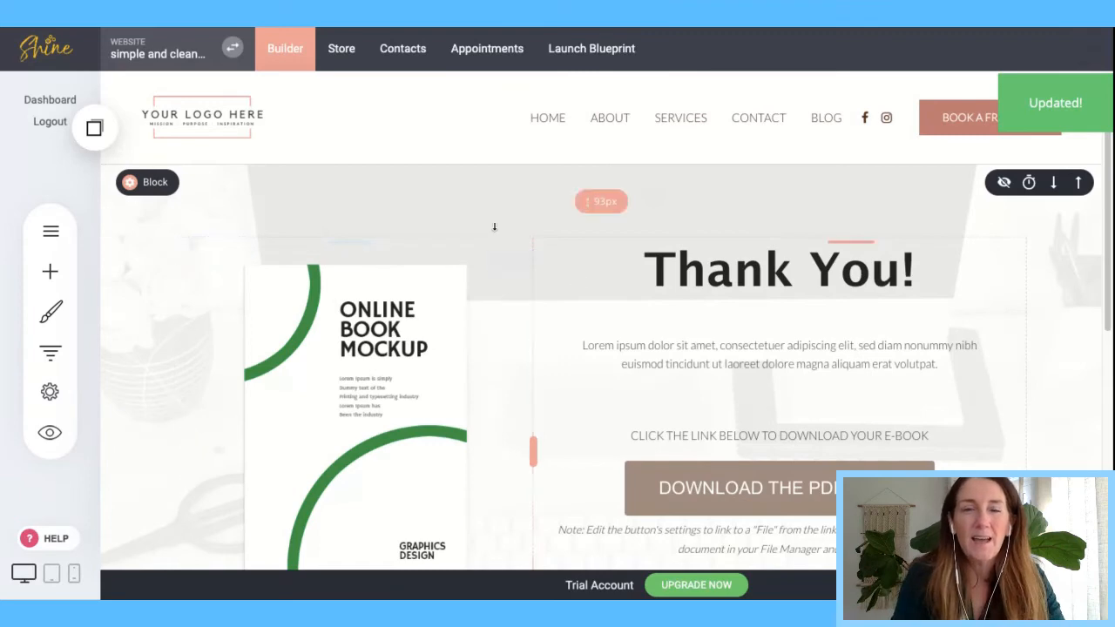
pyautogui.scroll(-2, 660, 442)
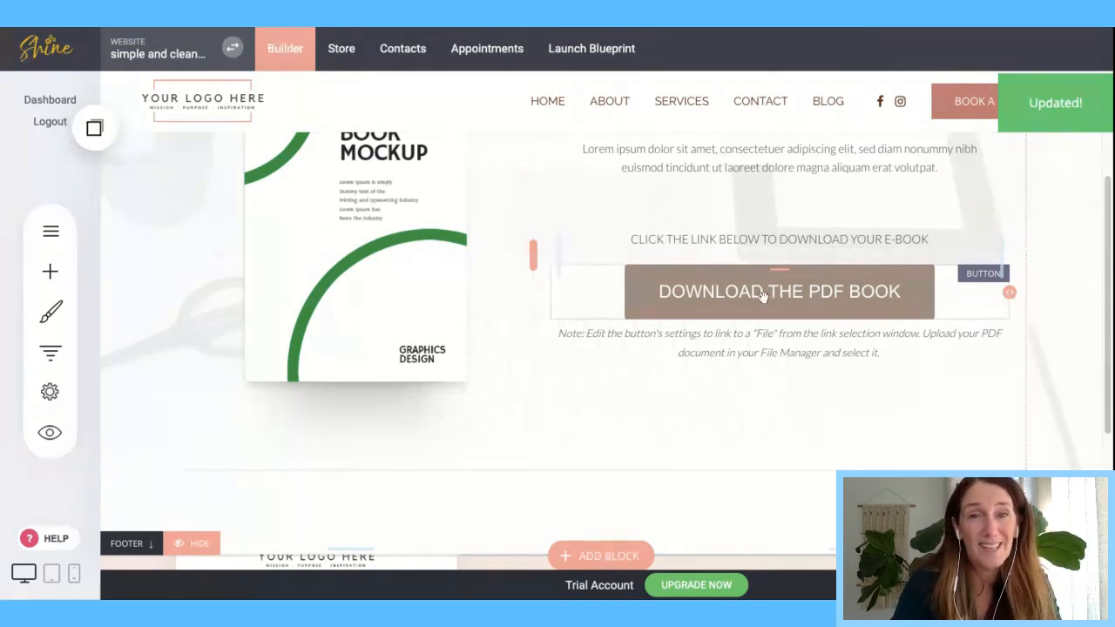
pyautogui.scroll(2, 763, 296)
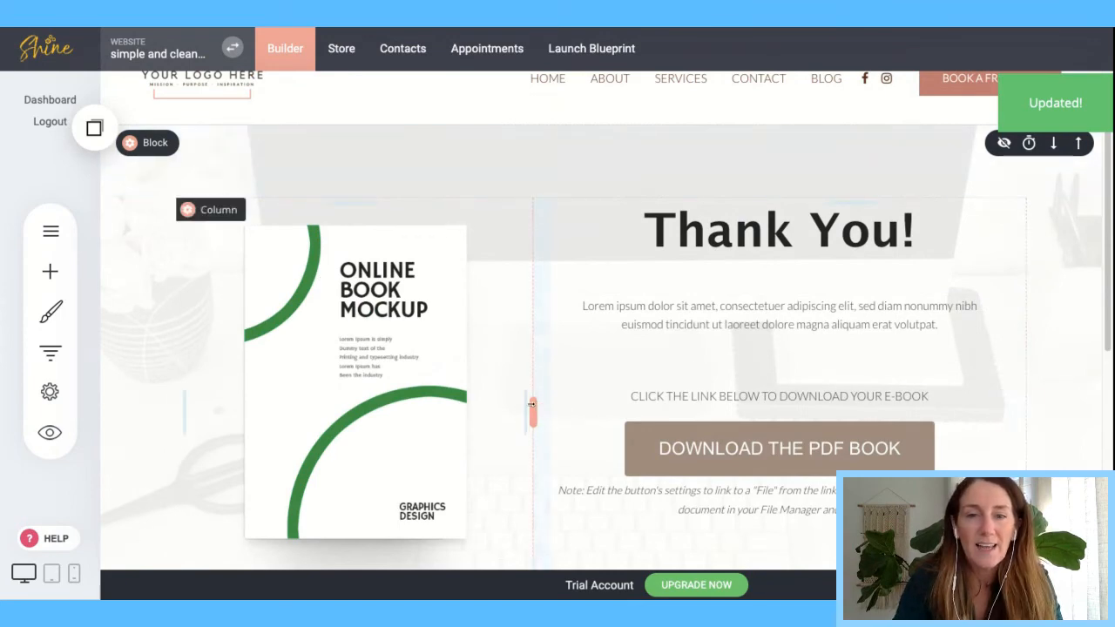
pyautogui.moveTo(533, 405); pyautogui.dragTo(455, 366)
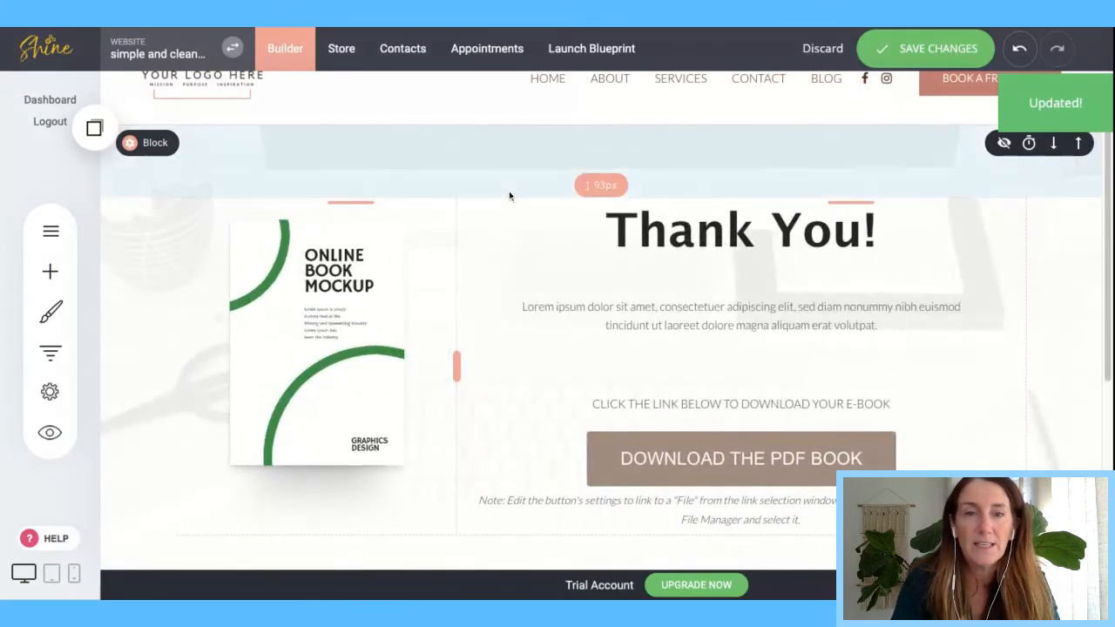
pyautogui.scroll(-1, 509, 196)
pyautogui.scroll(1, 509, 196)
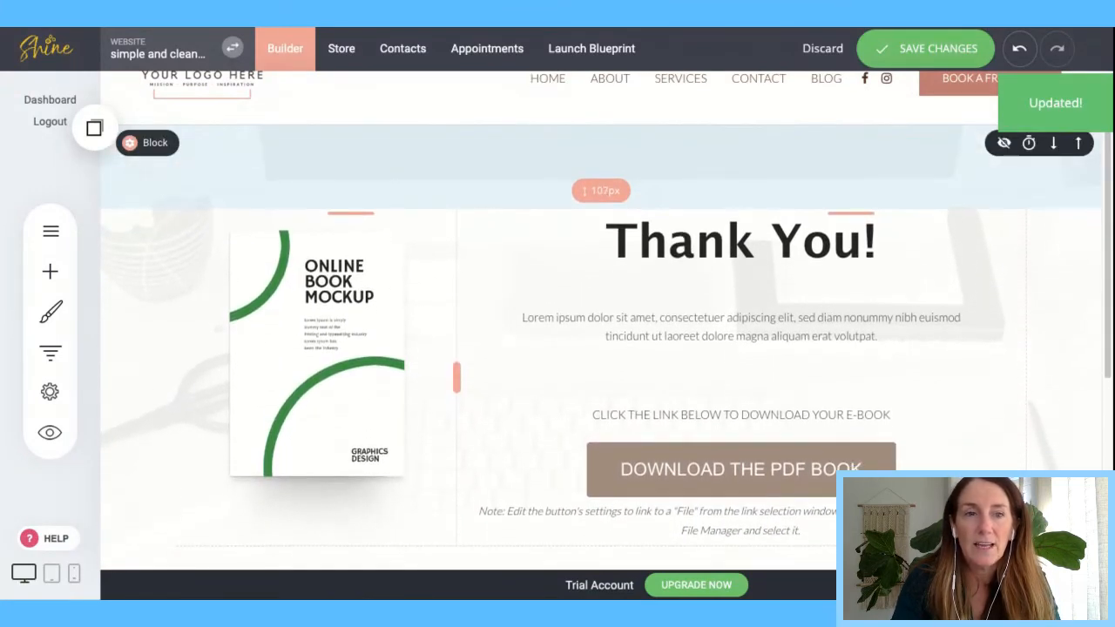
# - Add an image widget above the book mockup, using the beach photo from the Images folder with "Stretch if needed" enabled
pyautogui.click(50, 271)
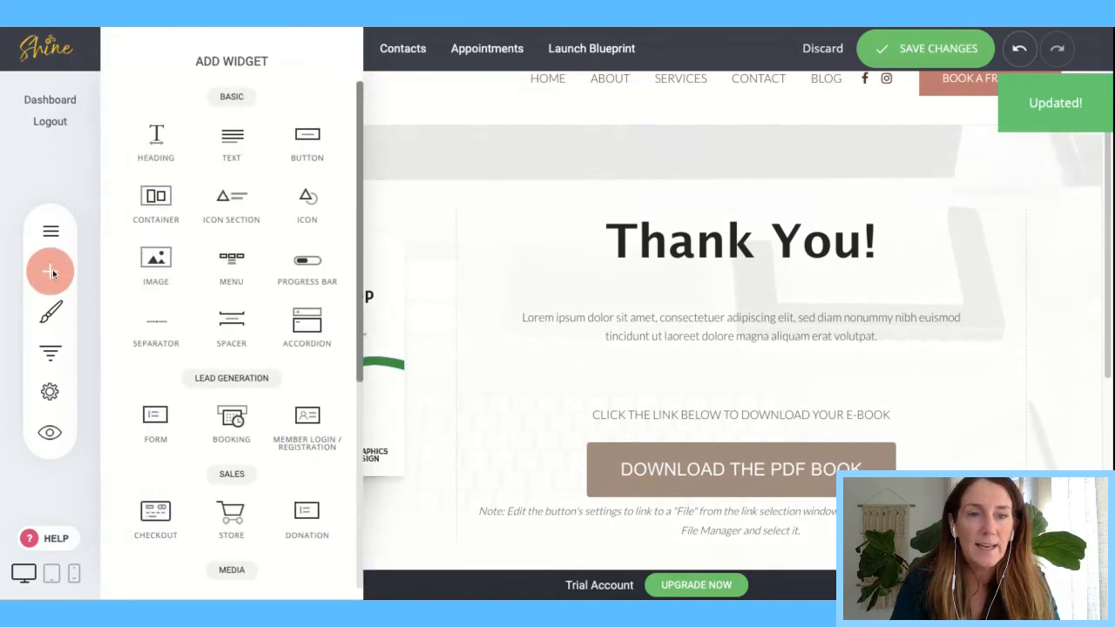
pyautogui.moveTo(140, 261); pyautogui.dragTo(401, 228)
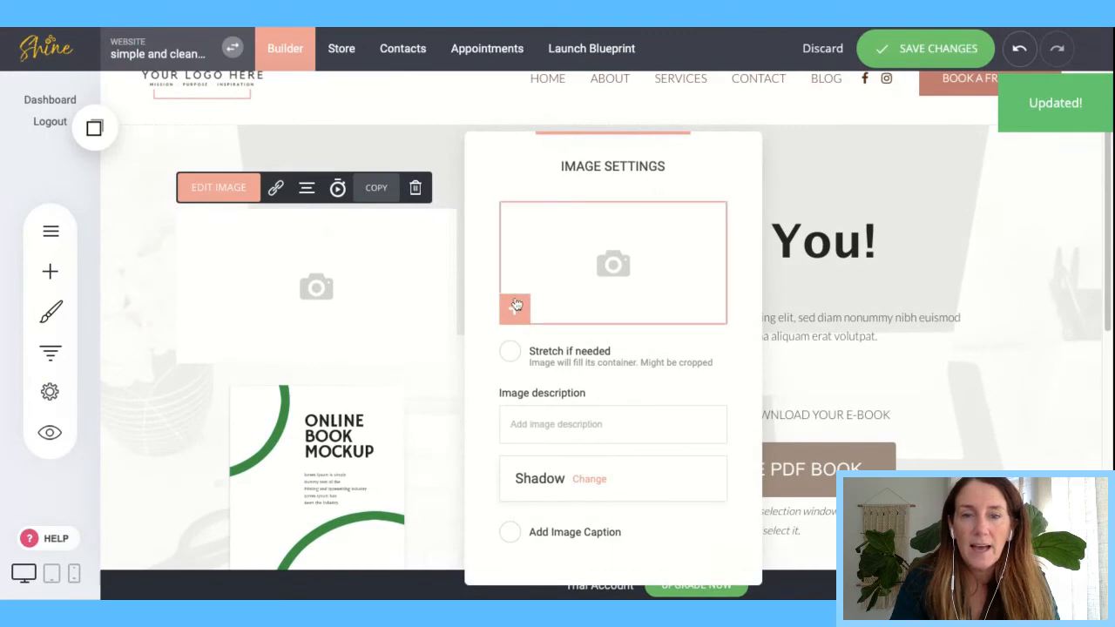
pyautogui.click(516, 305)
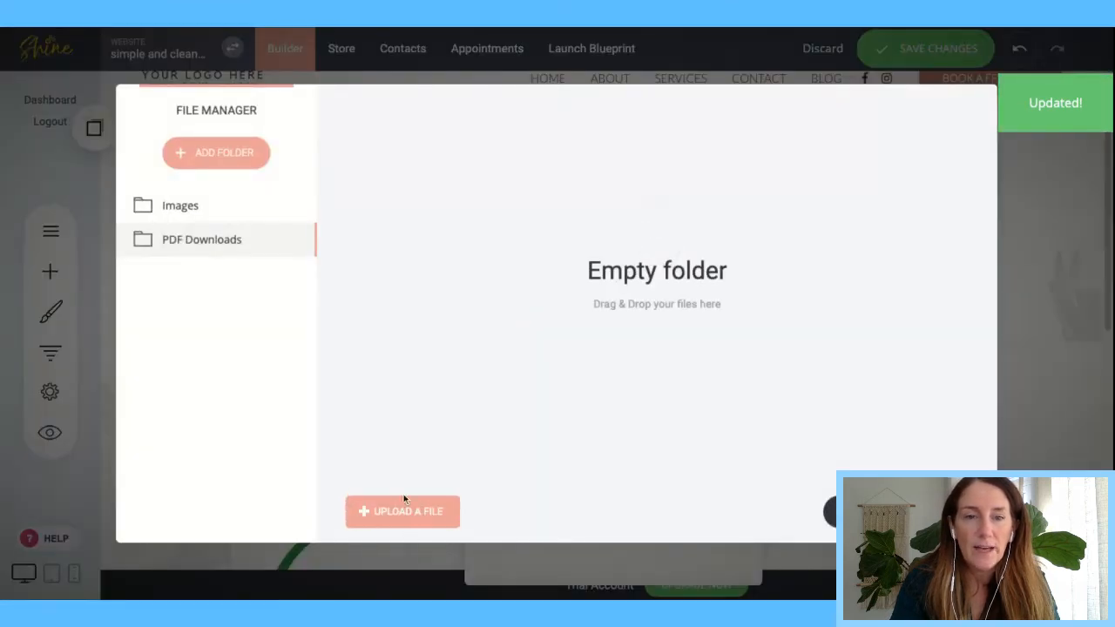
pyautogui.click(191, 207)
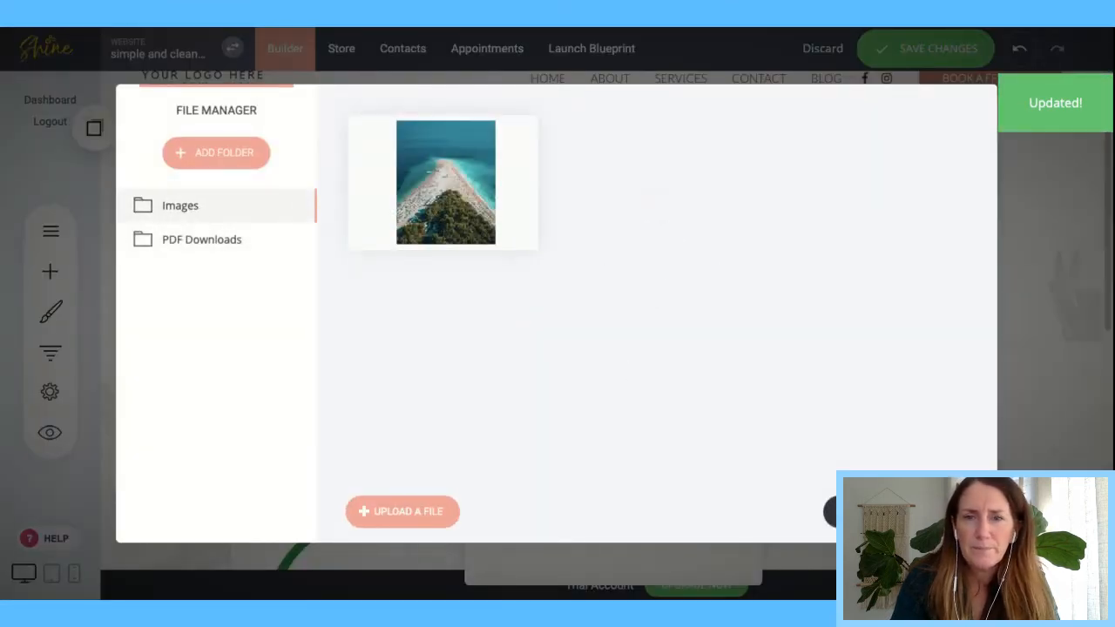
pyautogui.click(477, 242)
pyautogui.click(892, 512)
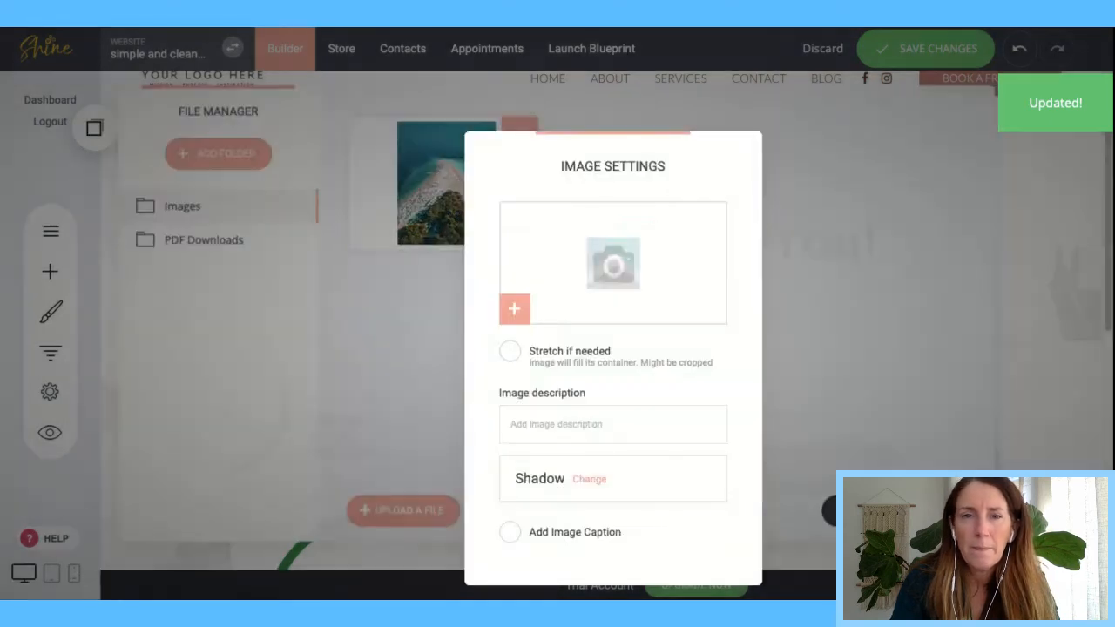
pyautogui.click(512, 352)
pyautogui.click(385, 376)
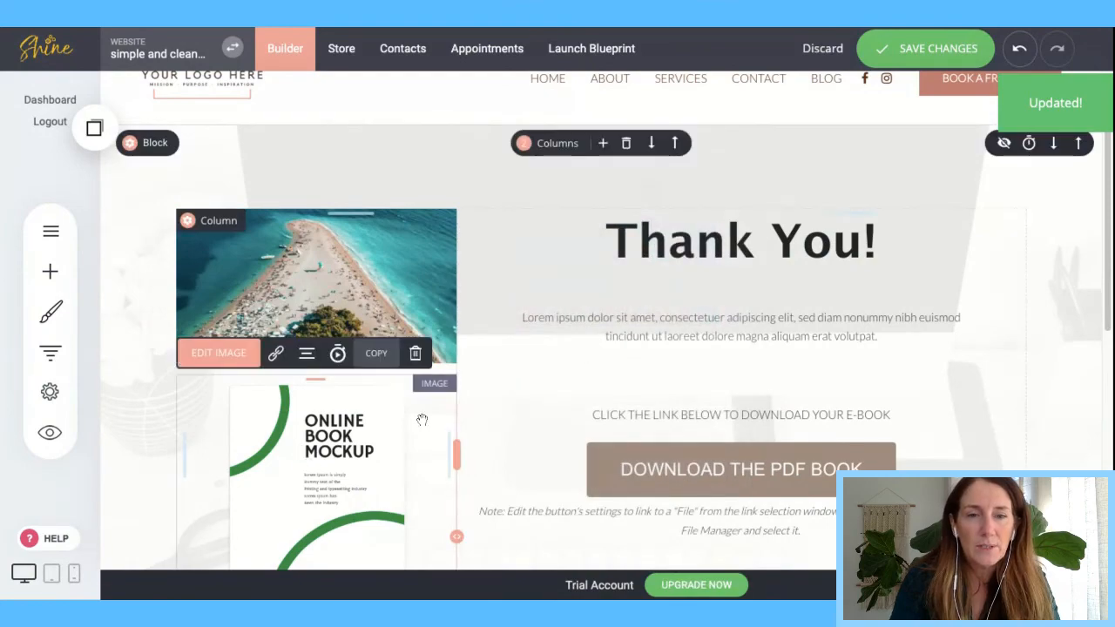
# - Delete the book mockup image and lengthen the beach photo to fill the column beside the download button
pyautogui.click(415, 353)
pyautogui.click(613, 336)
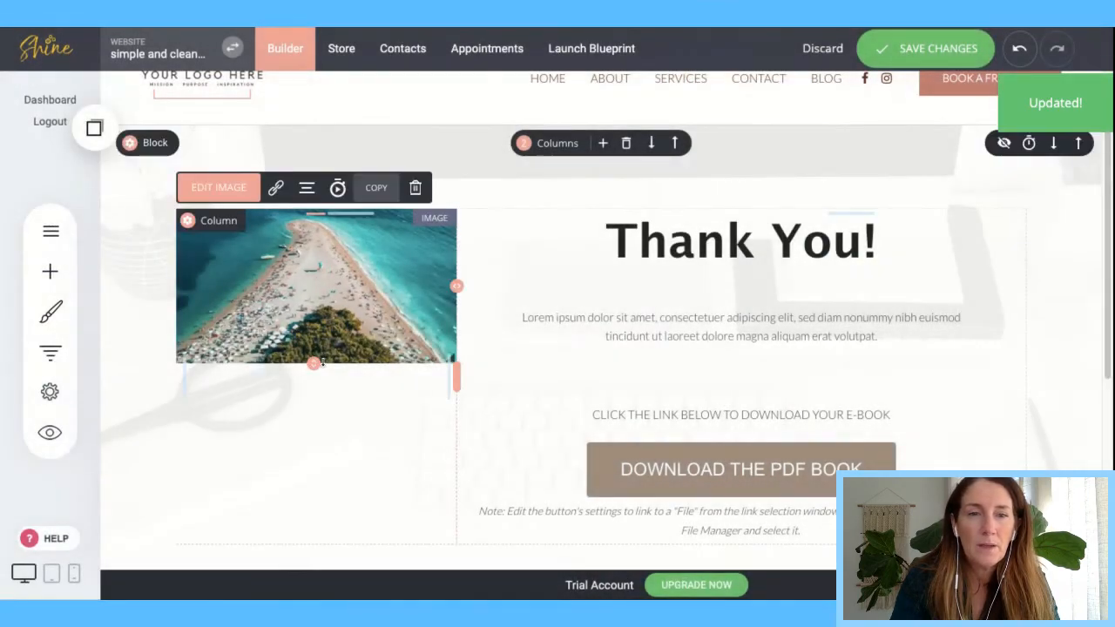
pyautogui.moveTo(314, 364); pyautogui.dragTo(314, 568)
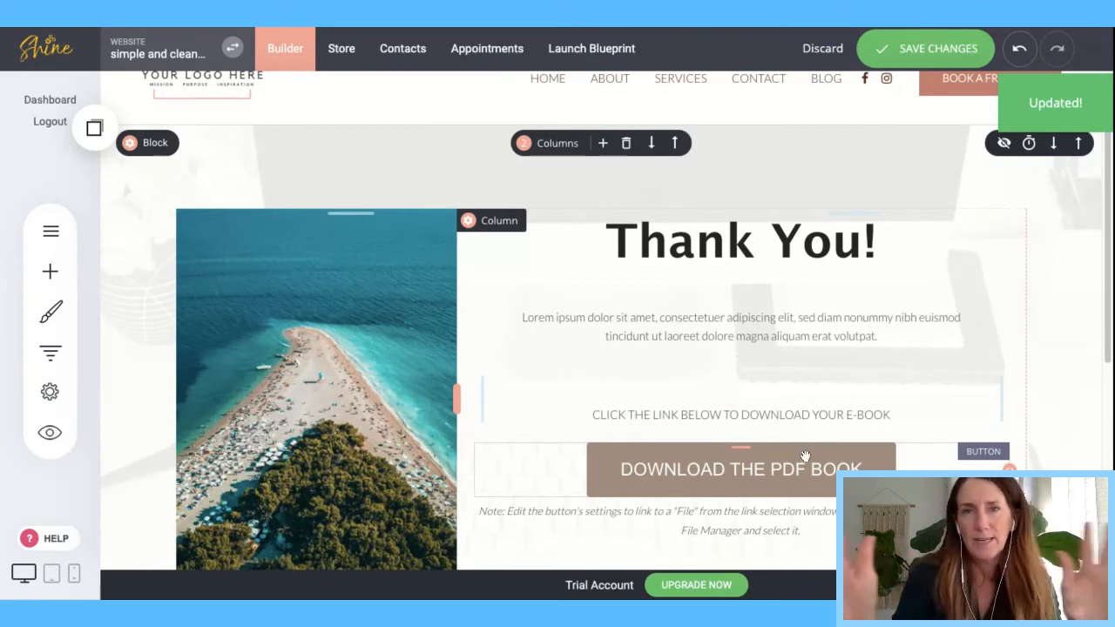
# - Link the "Download the PDF Book" button to the file Social Media Planner.pdf in PDF Downloads
pyautogui.click(788, 472)
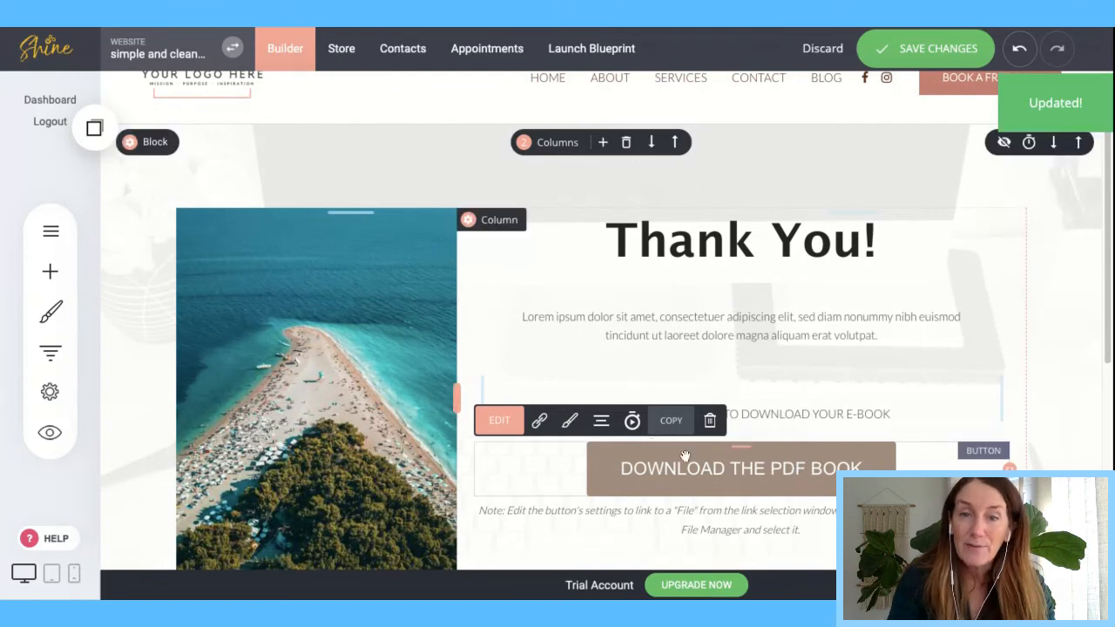
pyautogui.click(539, 422)
pyautogui.click(357, 308)
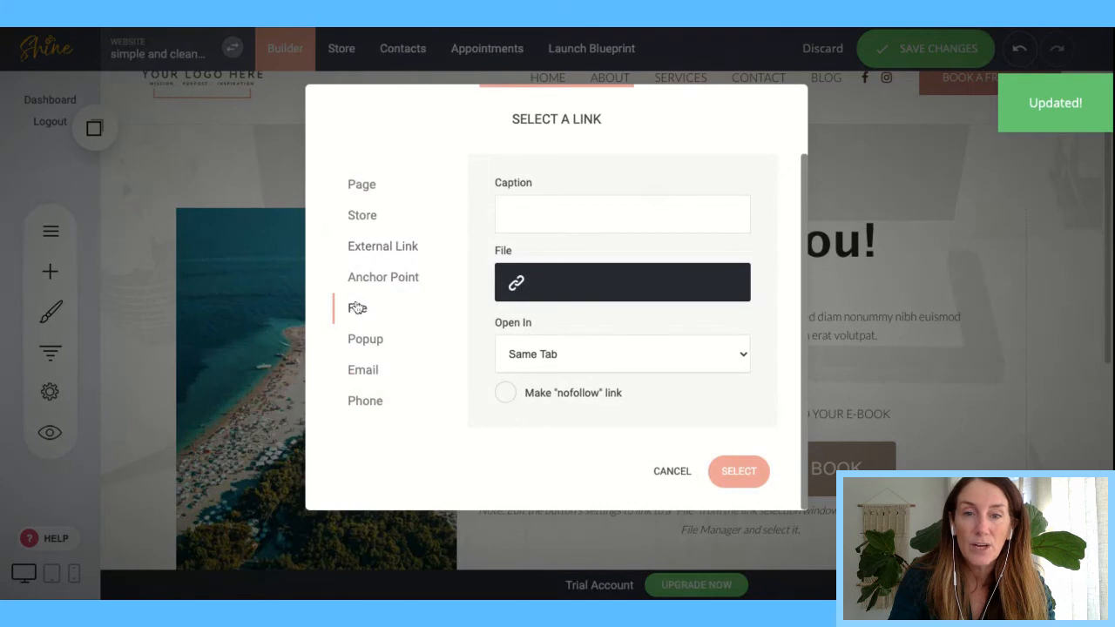
pyautogui.click(517, 284)
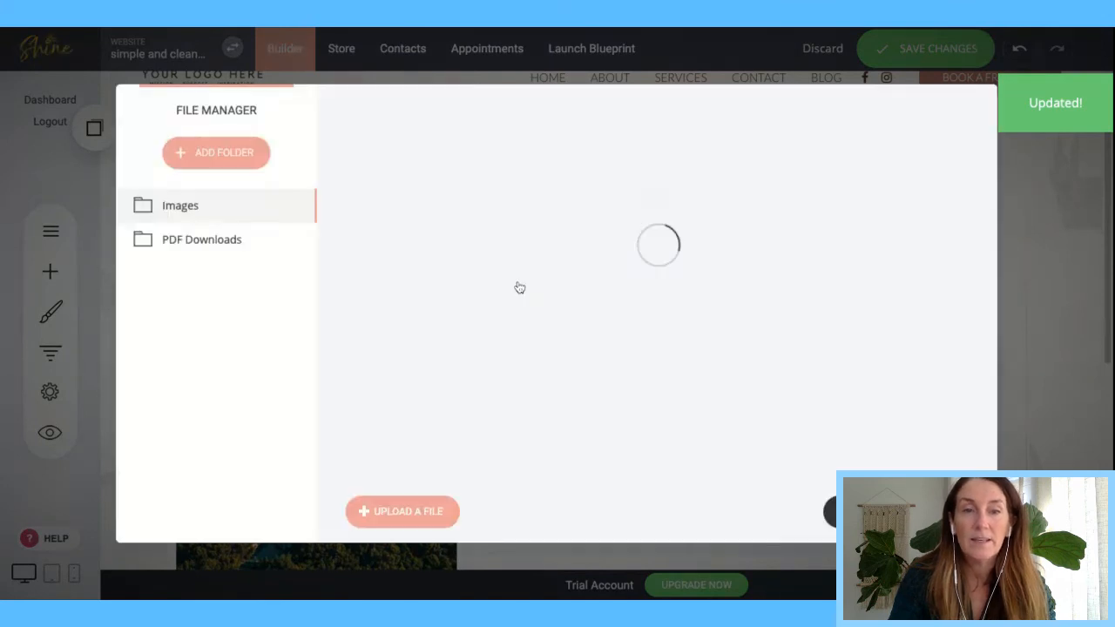
pyautogui.click(207, 243)
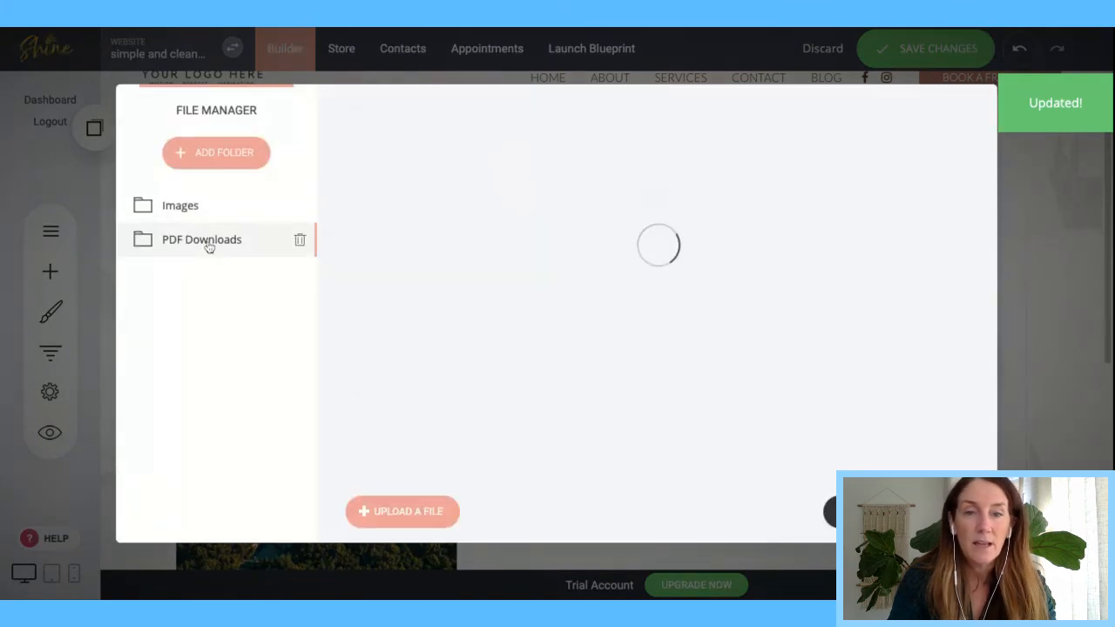
pyautogui.click(648, 192)
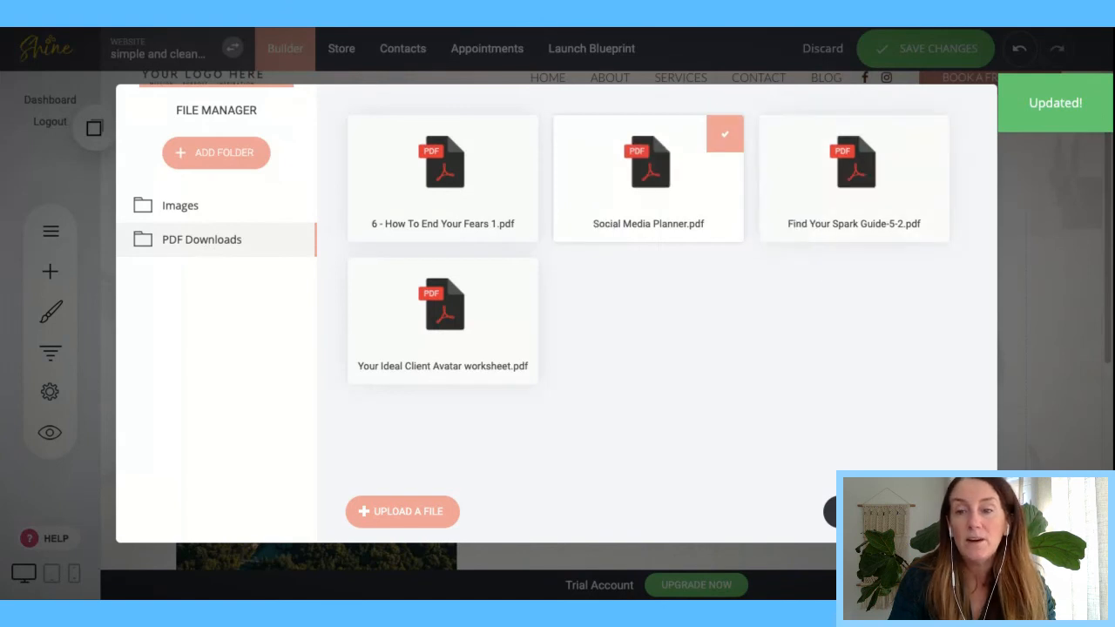
pyautogui.click(887, 512)
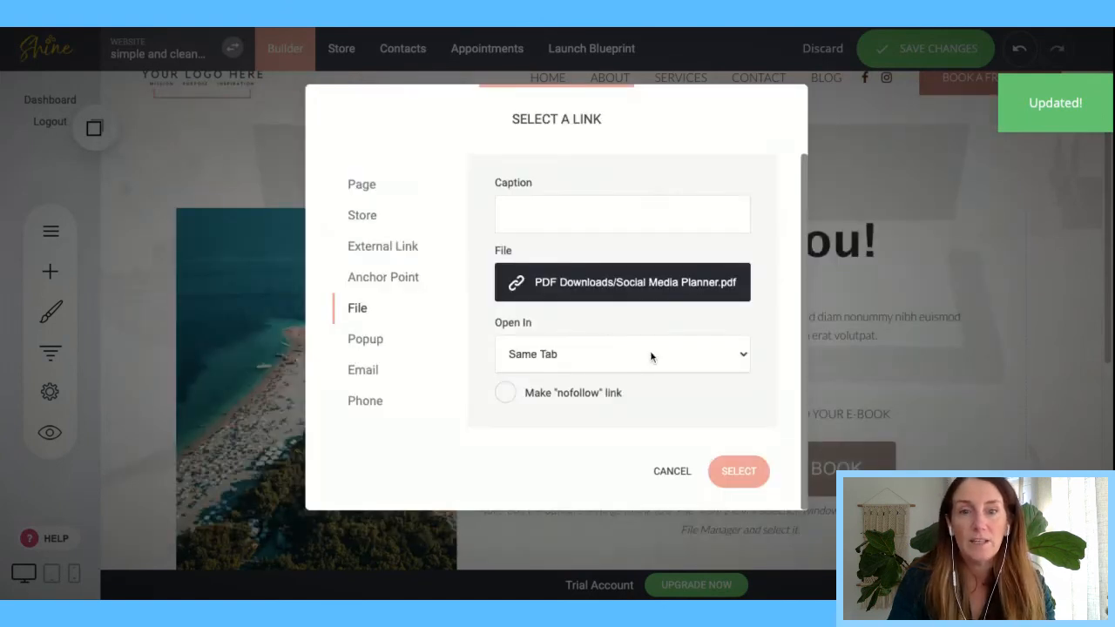
# - Set the button's file link to open in a new tab, enter a link caption and apply the link
pyautogui.click(651, 356)
pyautogui.click(625, 378)
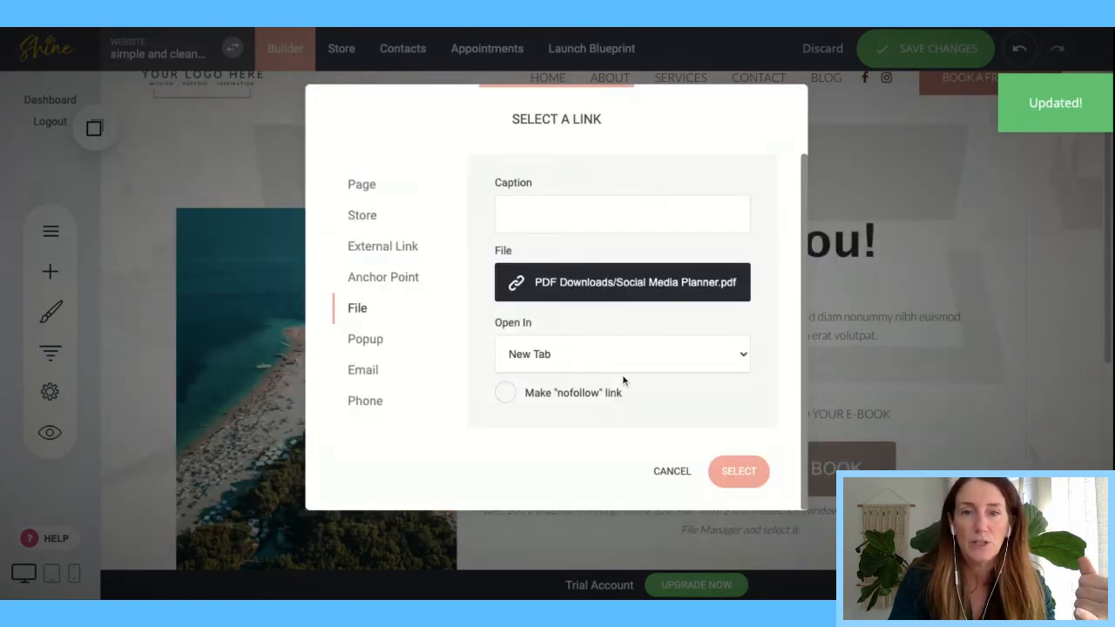
pyautogui.click(576, 214)
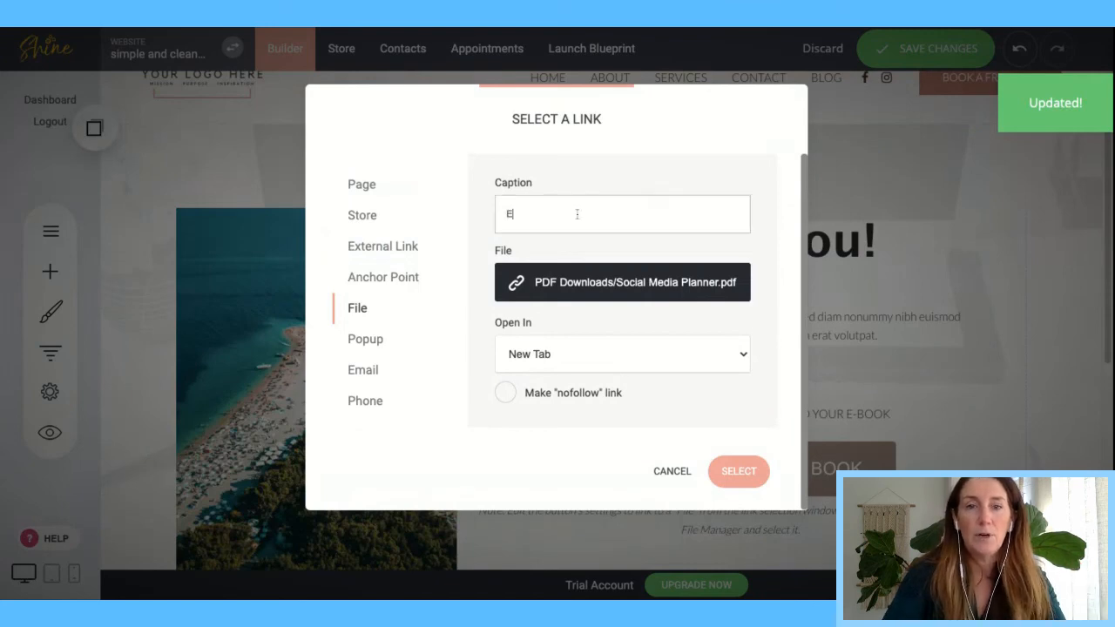
pyautogui.click(738, 473)
# - Save the changes to the thank-you page and open the Home page for editing
pyautogui.click(938, 48)
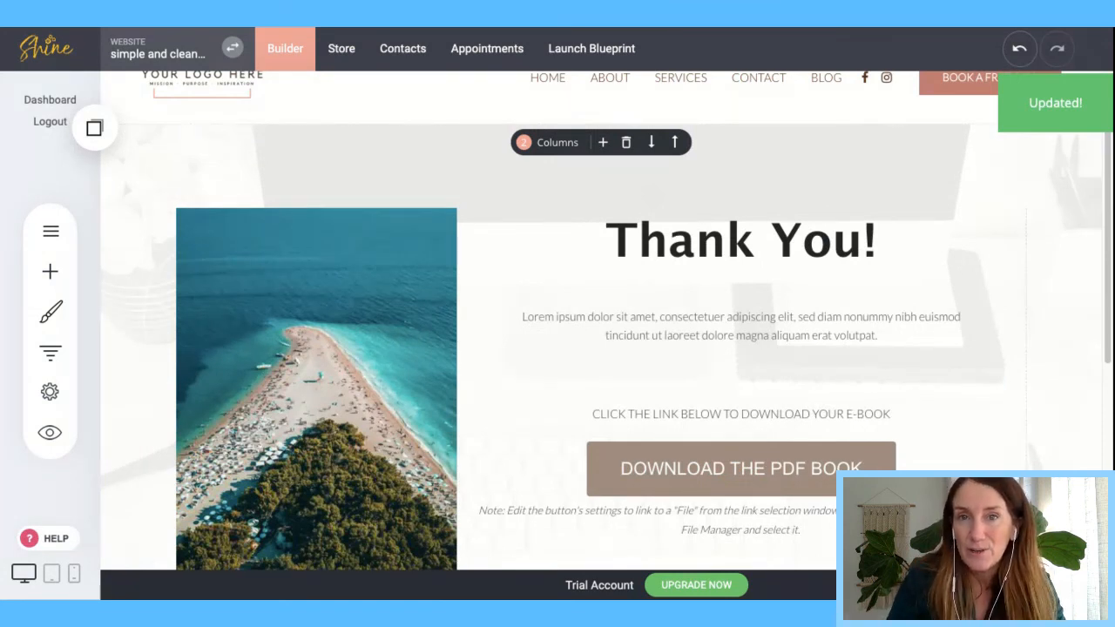
pyautogui.click(50, 231)
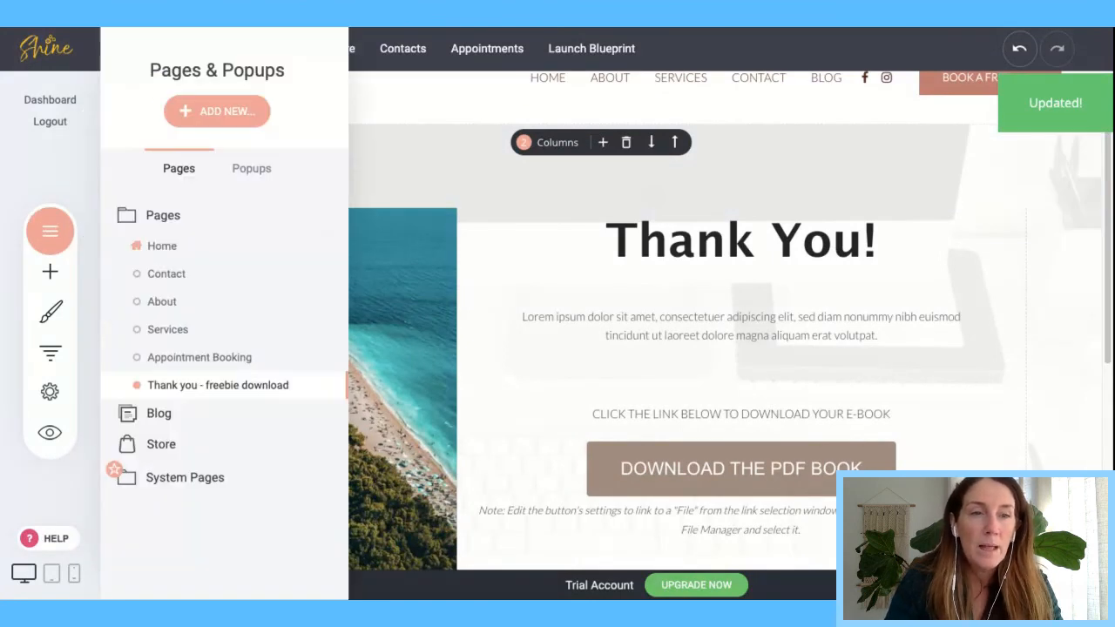
pyautogui.click(177, 247)
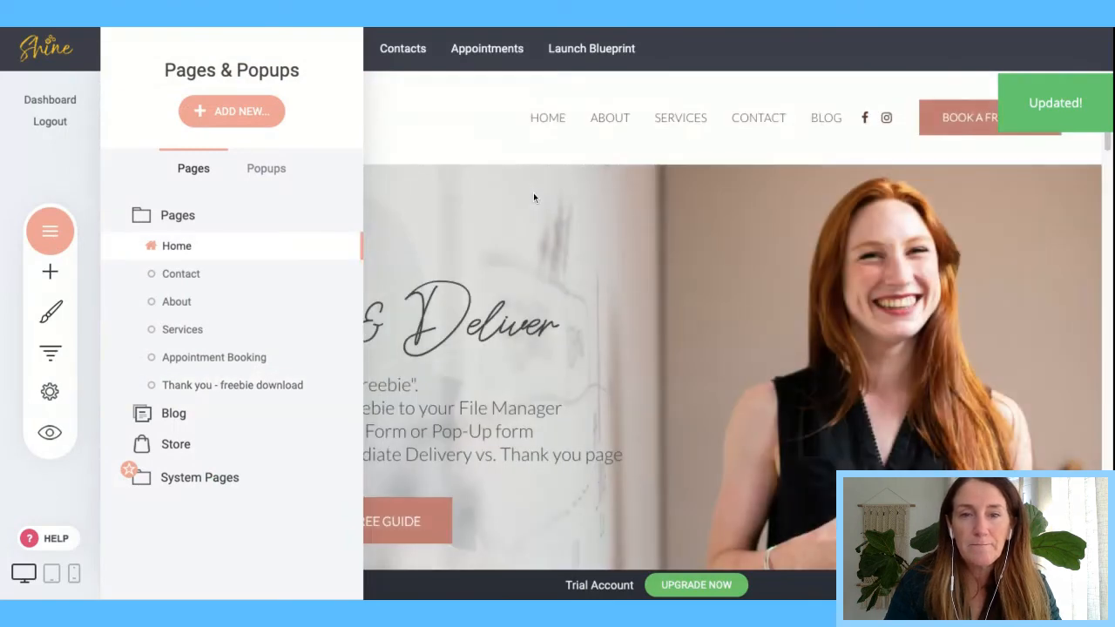
# - Open the settings of the Free Guide opt-in form on the Home page at its thank-you page option
pyautogui.scroll(-3, 550, 297)
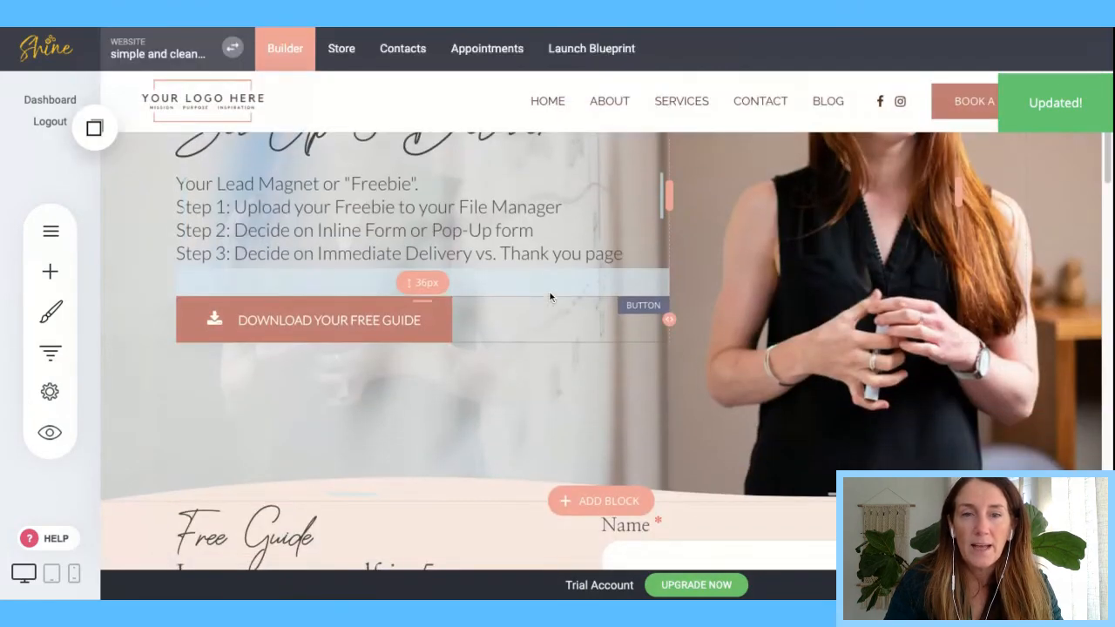
pyautogui.scroll(-1, 550, 294)
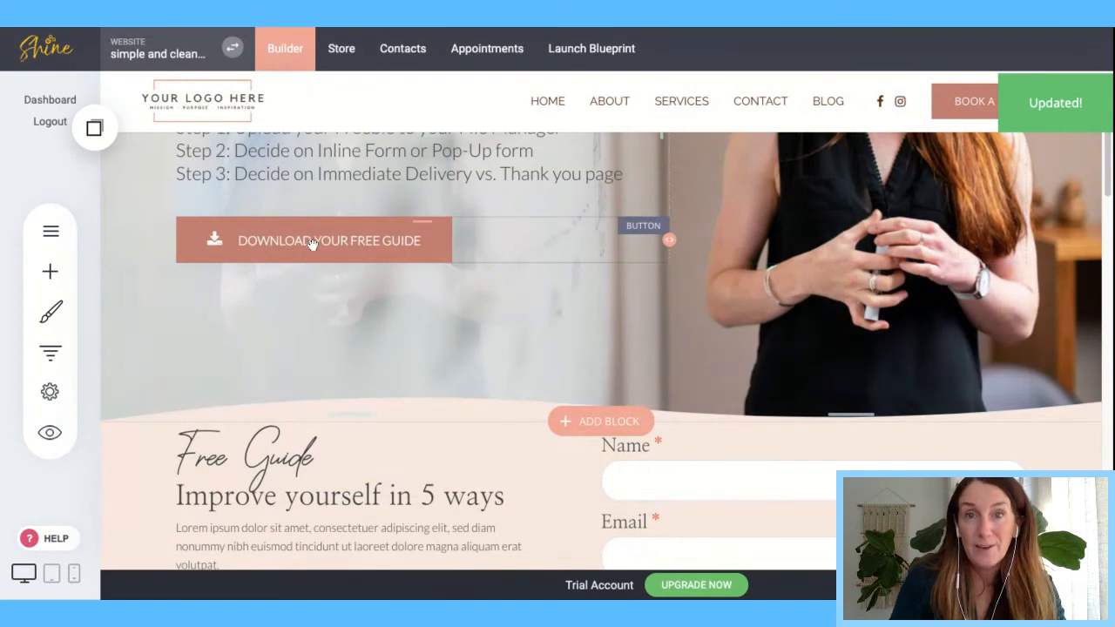
pyautogui.scroll(-2, 390, 423)
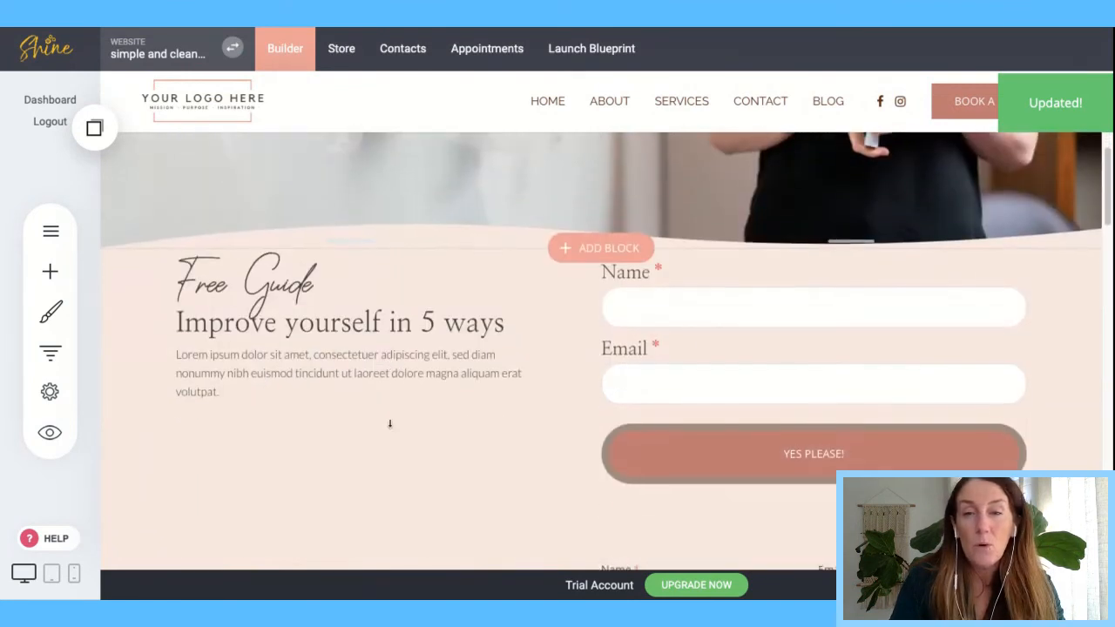
pyautogui.click(796, 327)
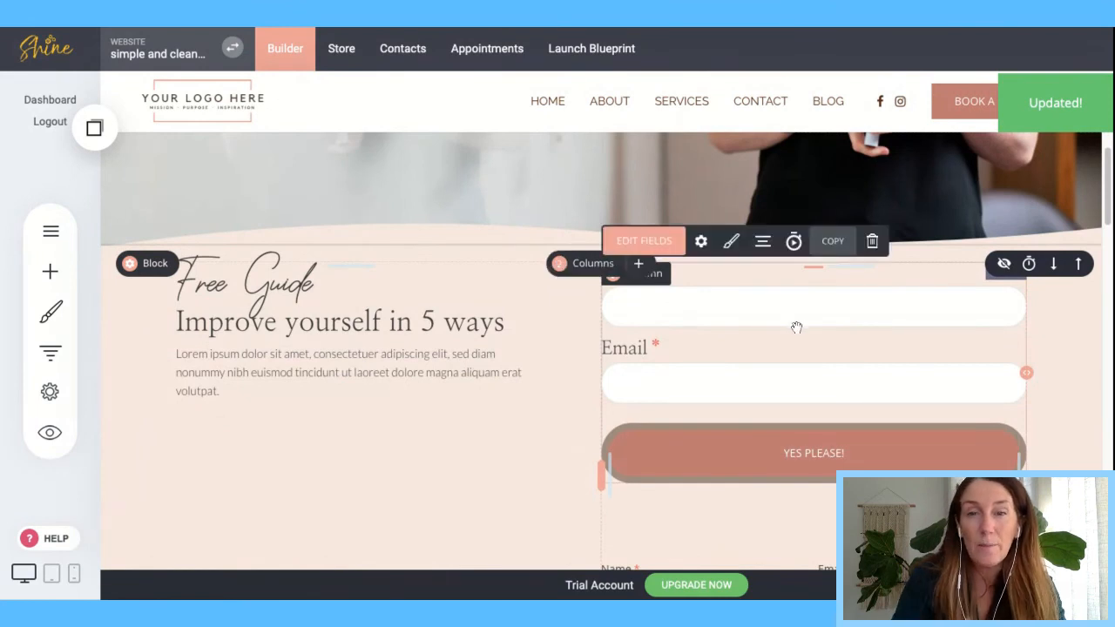
pyautogui.click(701, 242)
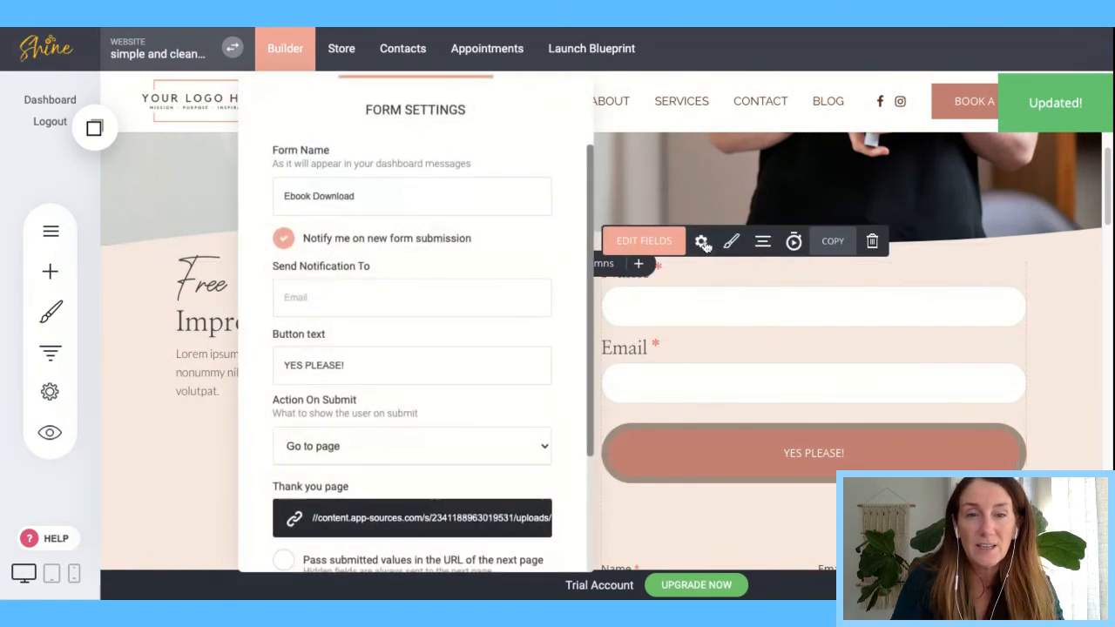
pyautogui.scroll(-2, 401, 410)
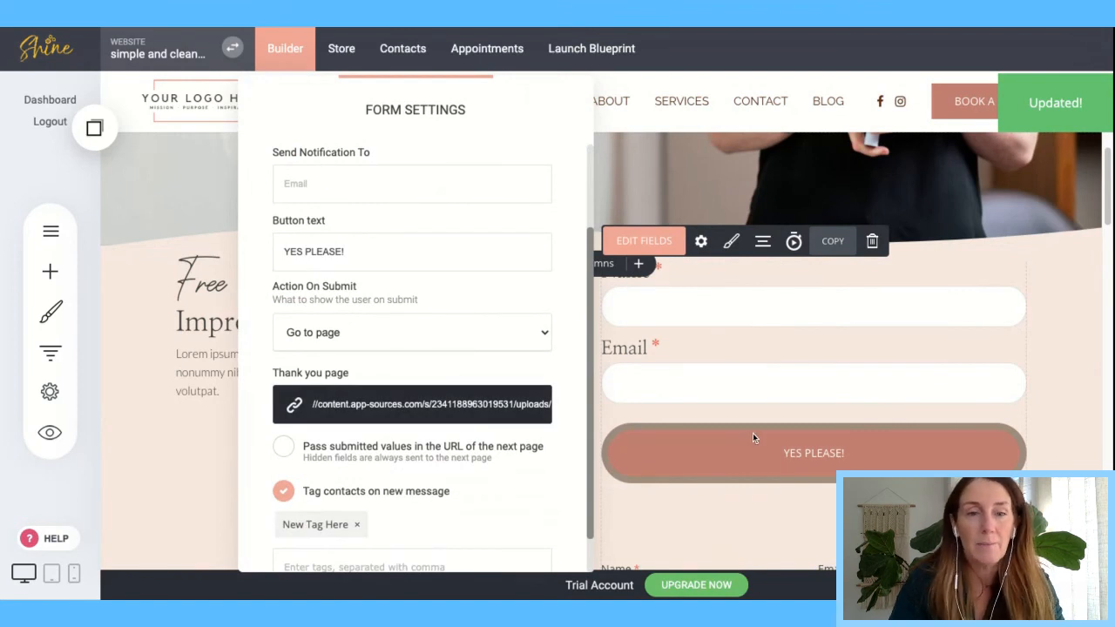
# - Replace the form's thank-you file link with the page "Thank you - freebie download" and save the changes to the Home page
pyautogui.click(296, 406)
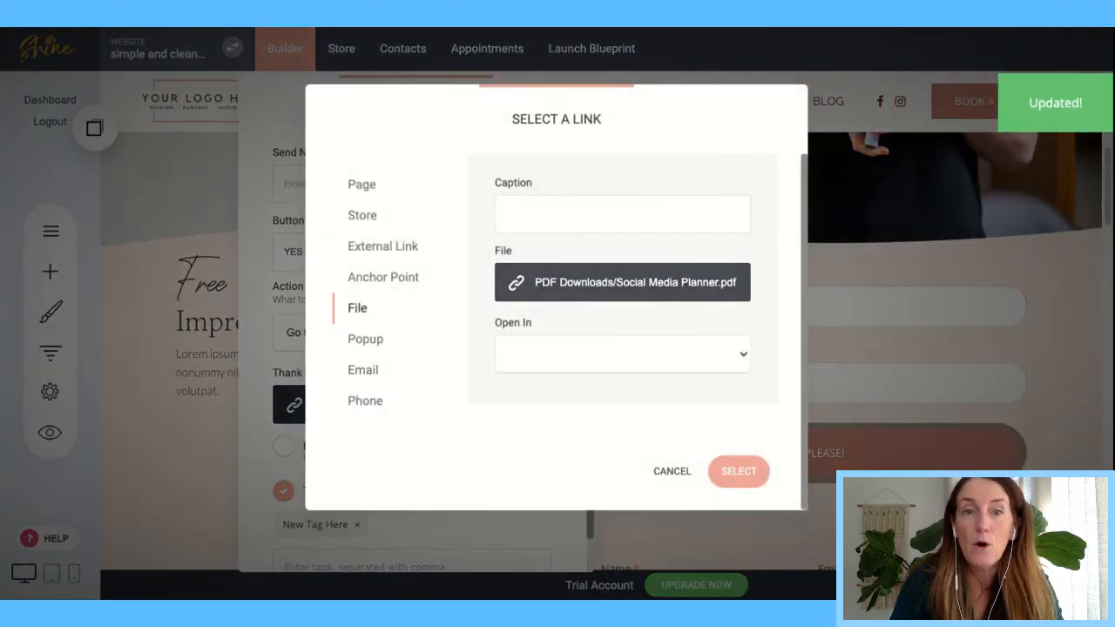
pyautogui.click(361, 185)
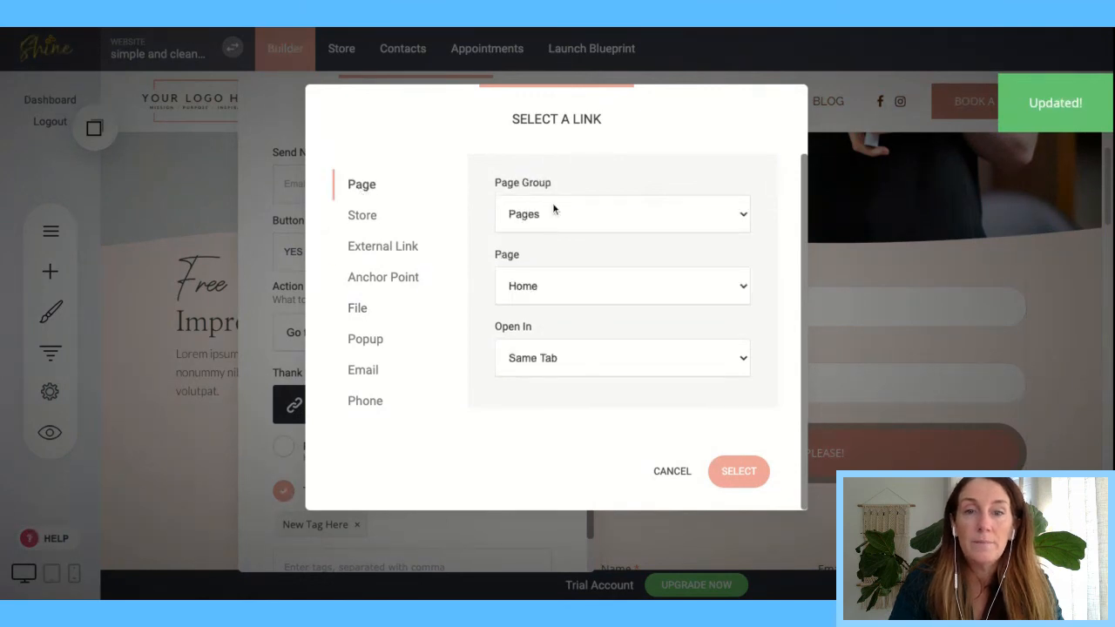
pyautogui.click(547, 288)
pyautogui.click(549, 366)
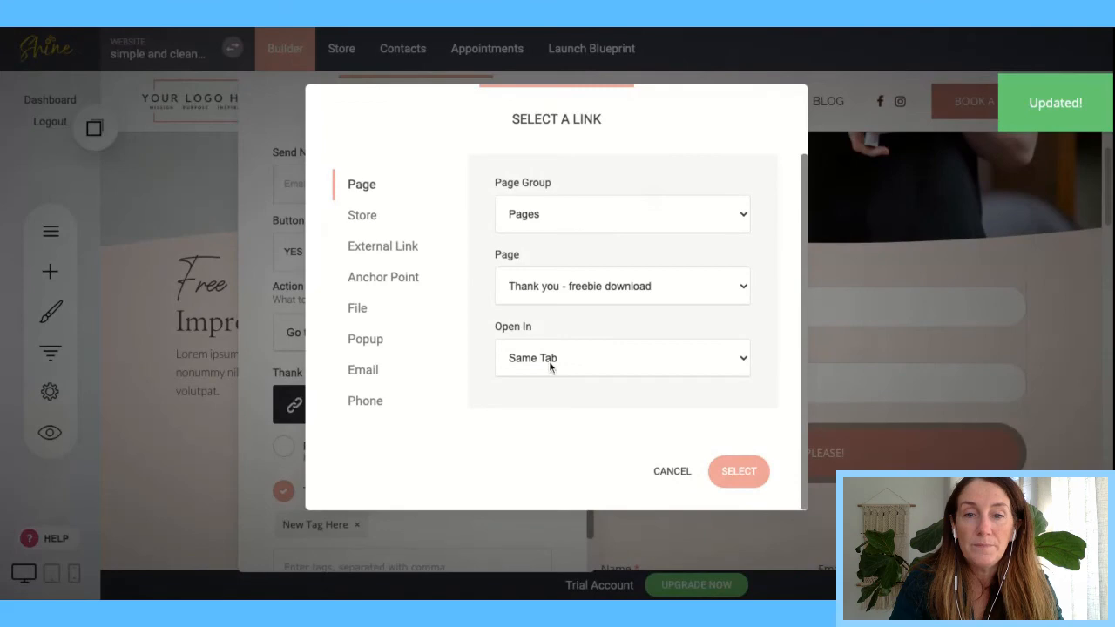
pyautogui.click(736, 475)
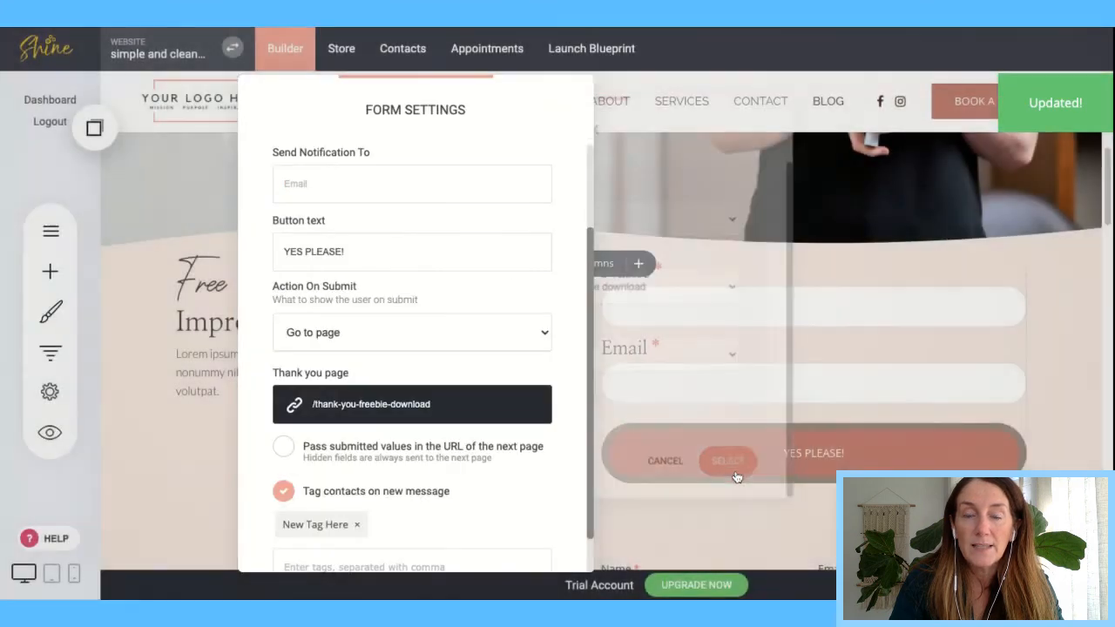
pyautogui.click(749, 379)
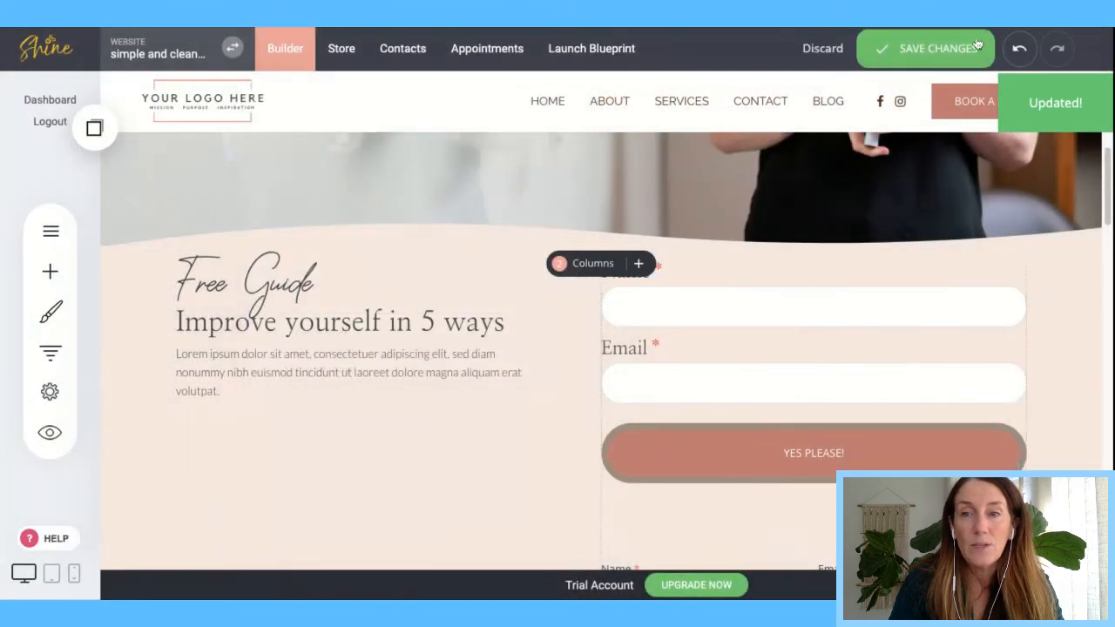
pyautogui.click(941, 51)
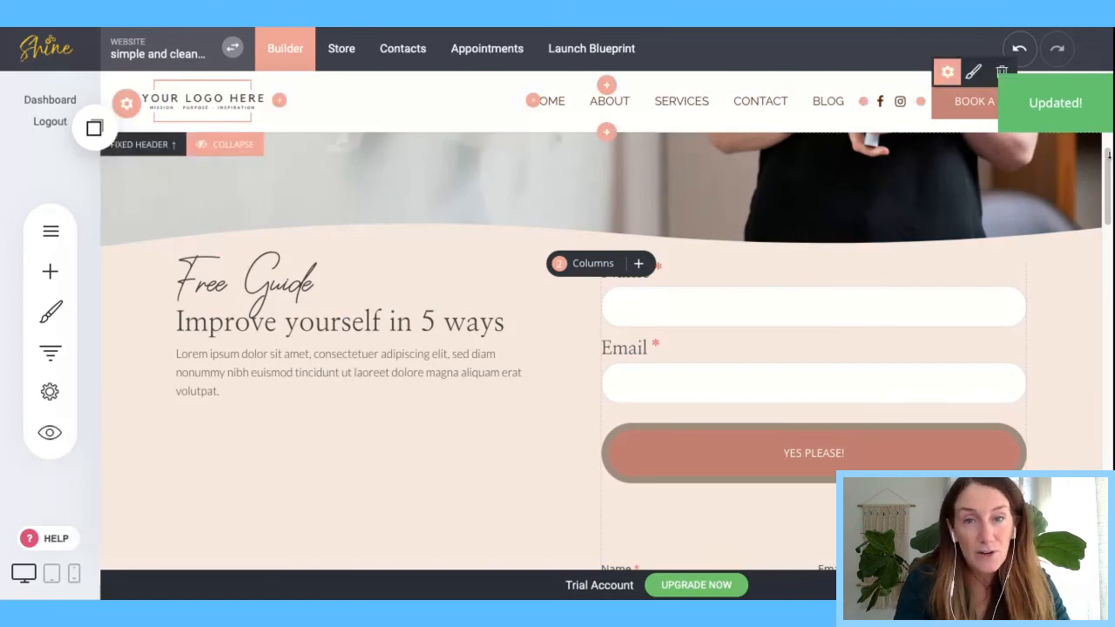
pyautogui.scroll(5, 783, 193)
pyautogui.scroll(1, 783, 194)
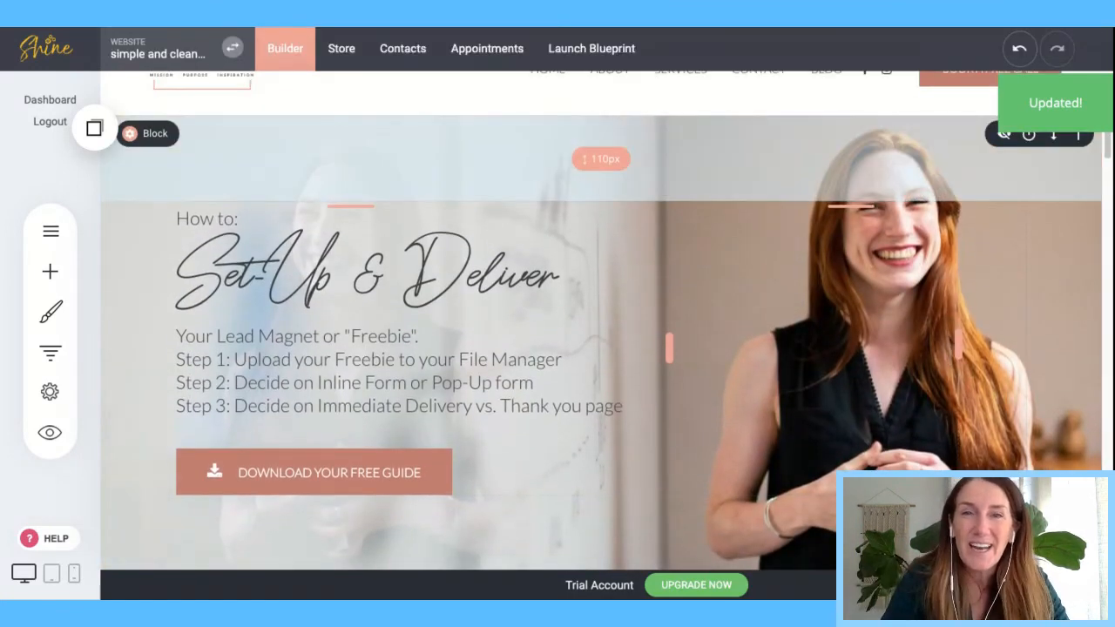